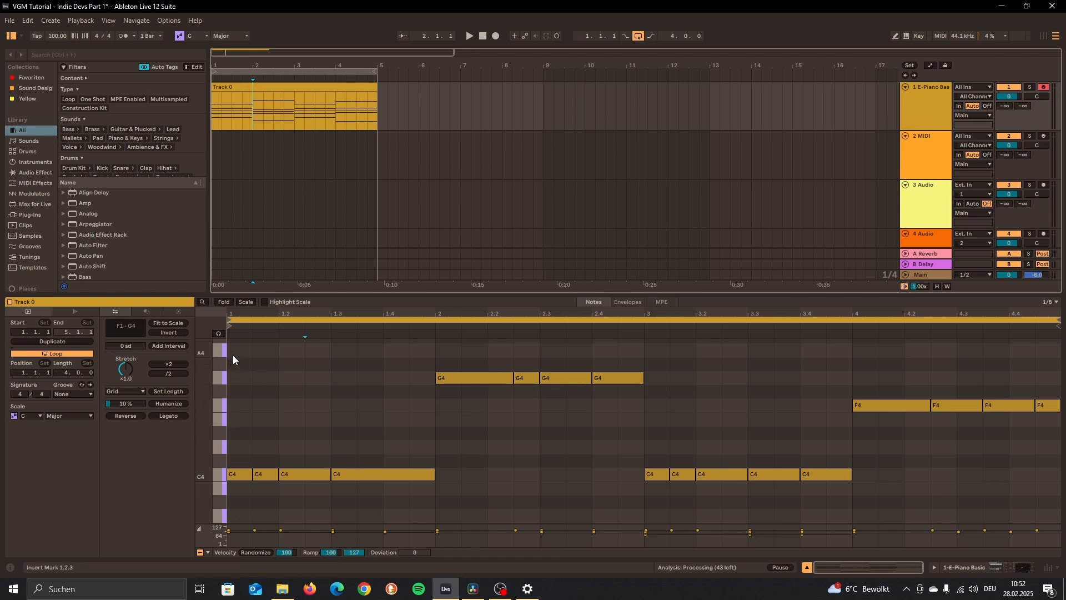
# Step: Examine the note layout of the Track 0 clip, highlighting all its notes and separately the row of C4 notes
pyautogui.moveTo(205, 395); pyautogui.dragTo(214, 396)
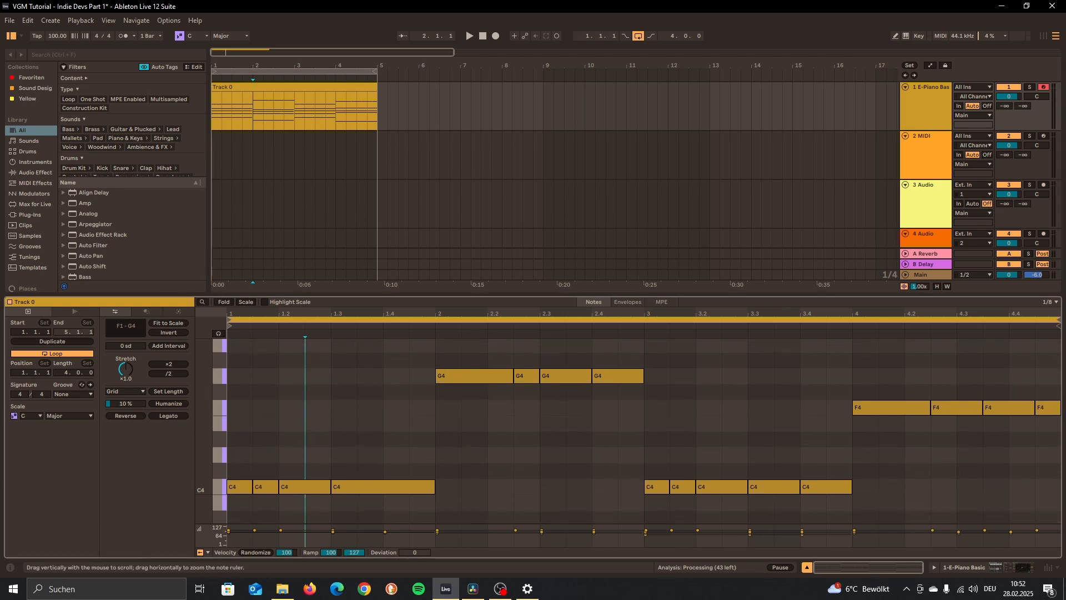
pyautogui.scroll(-1, 245, 398)
pyautogui.scroll(1, 247, 405)
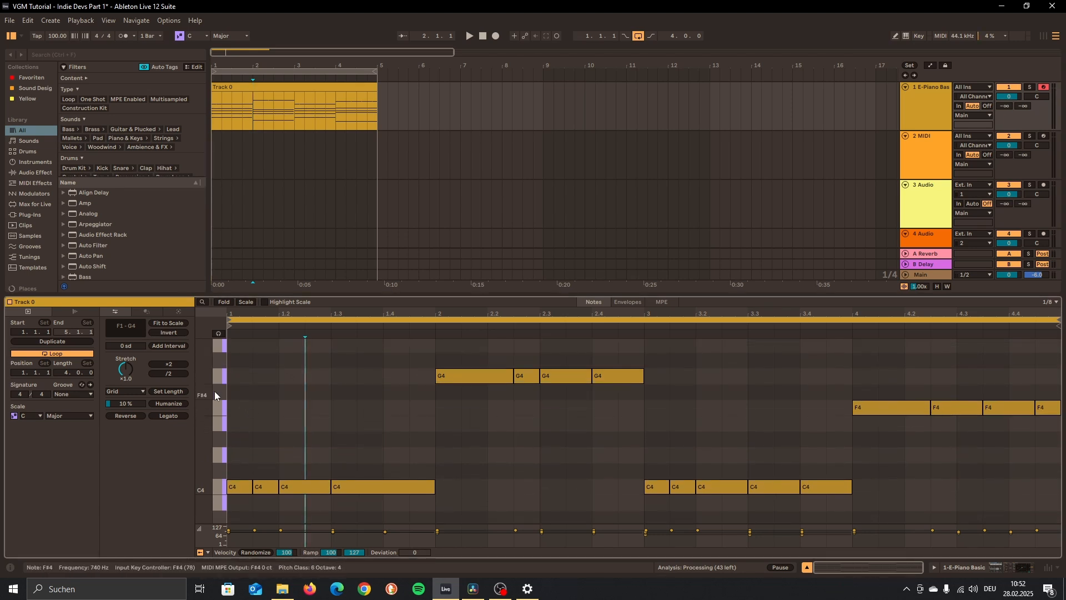
pyautogui.moveTo(238, 354); pyautogui.dragTo(353, 415)
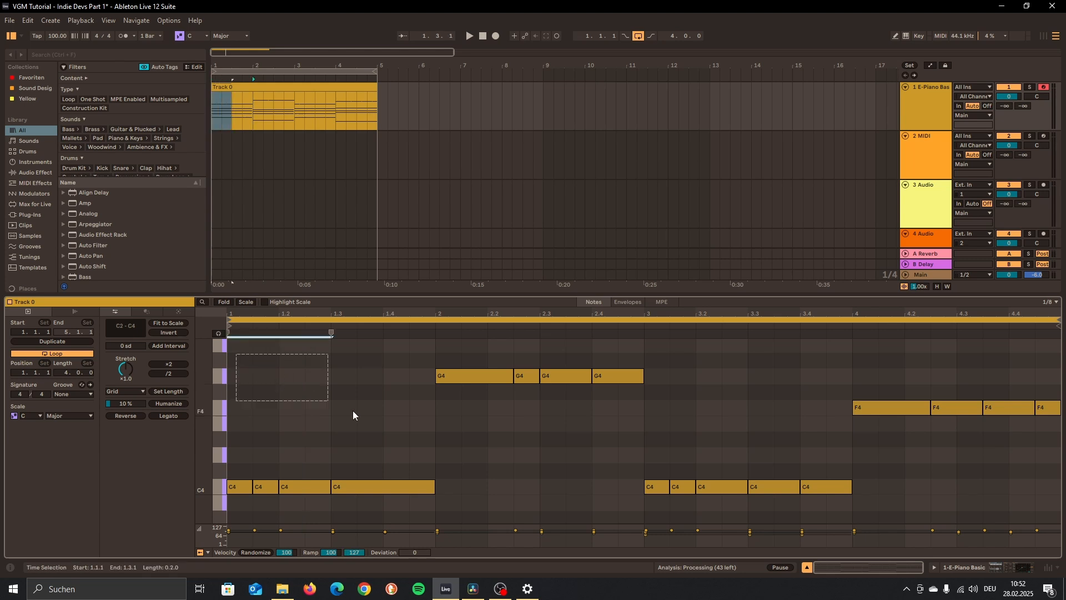
pyautogui.hotkey('ctrl', 'a')
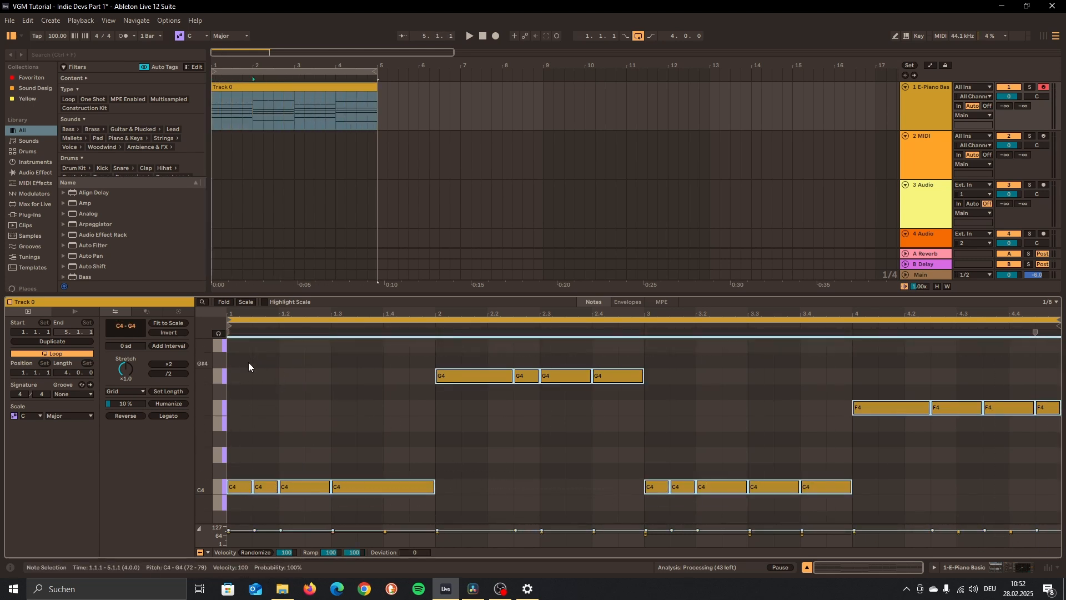
pyautogui.click(289, 409)
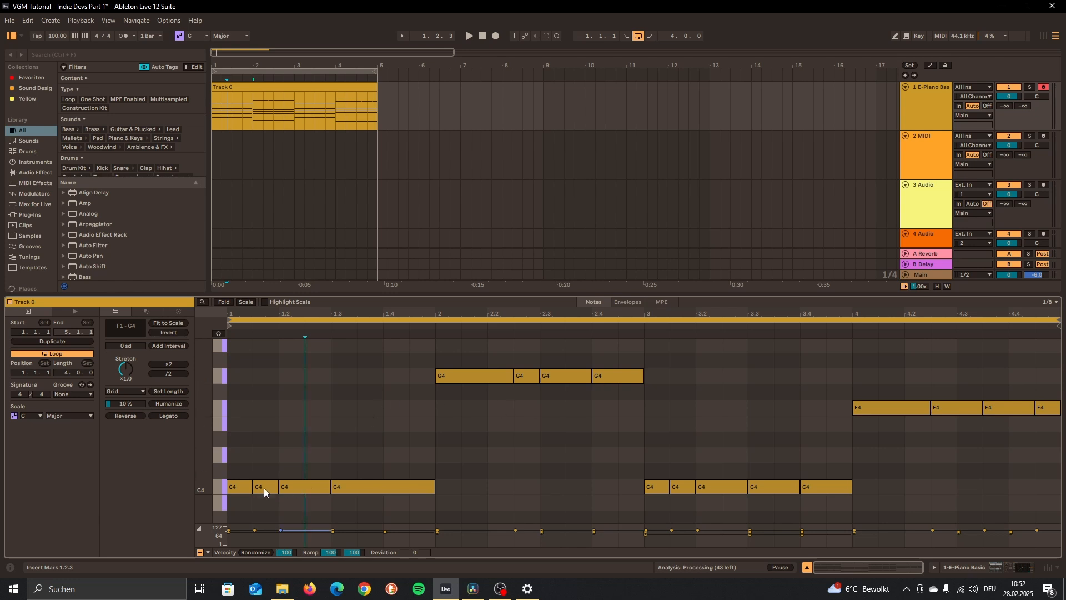
pyautogui.click(217, 488)
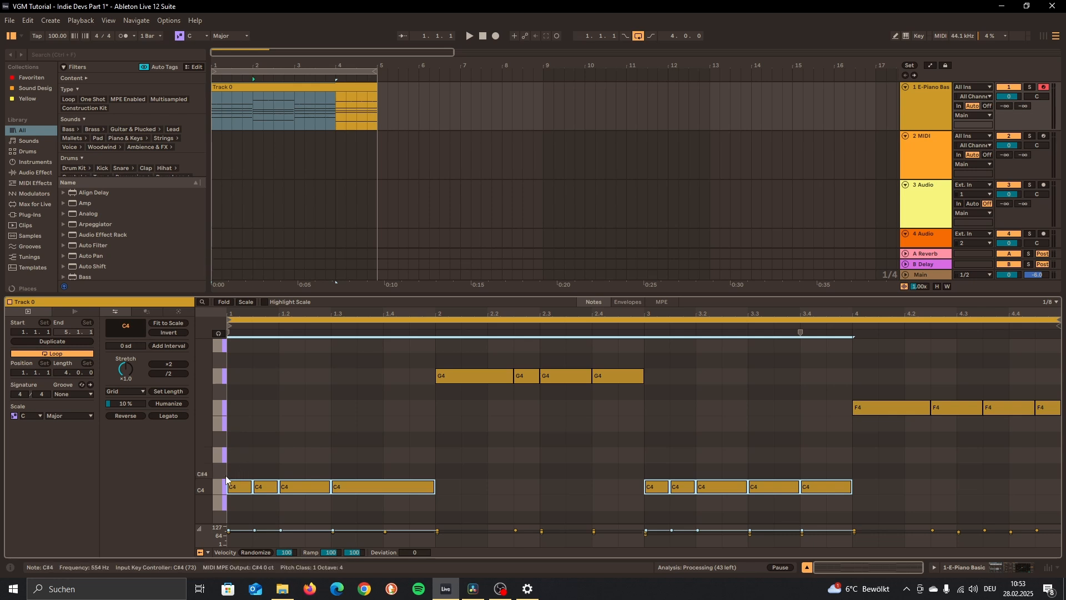
pyautogui.click(240, 452)
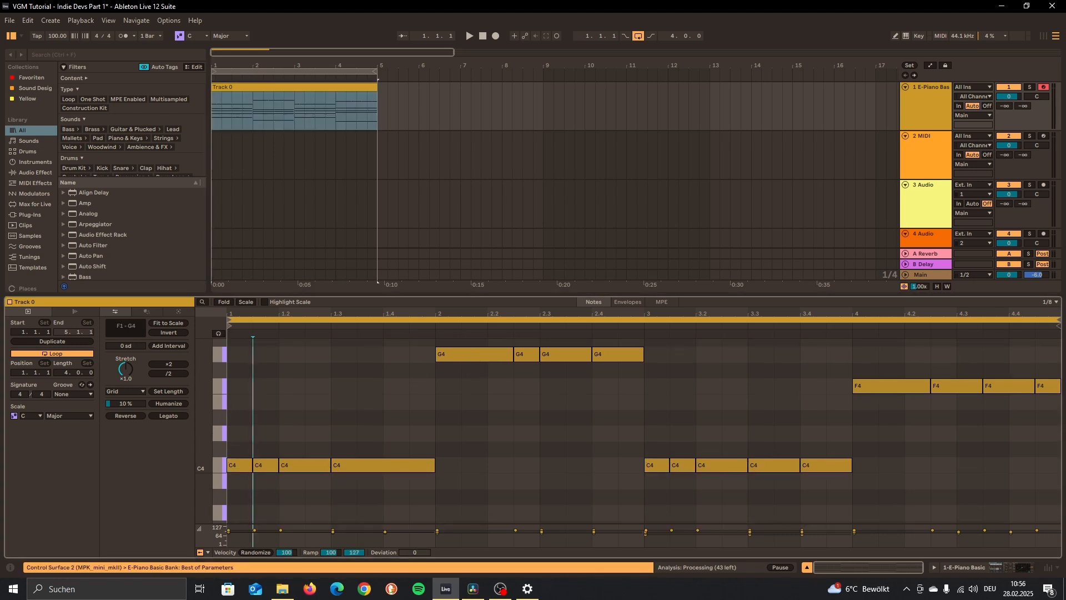
# Step: Review the clip's melody notes and the chord notes beneath them across all four bars
pyautogui.scroll(1, 629, 431)
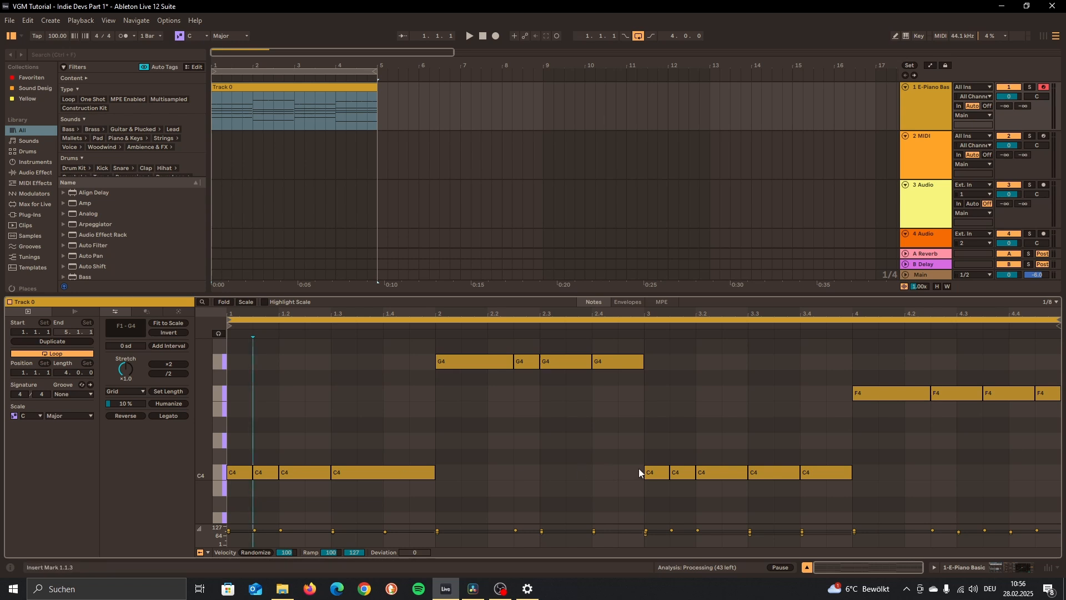
pyautogui.scroll(-3, 251, 461)
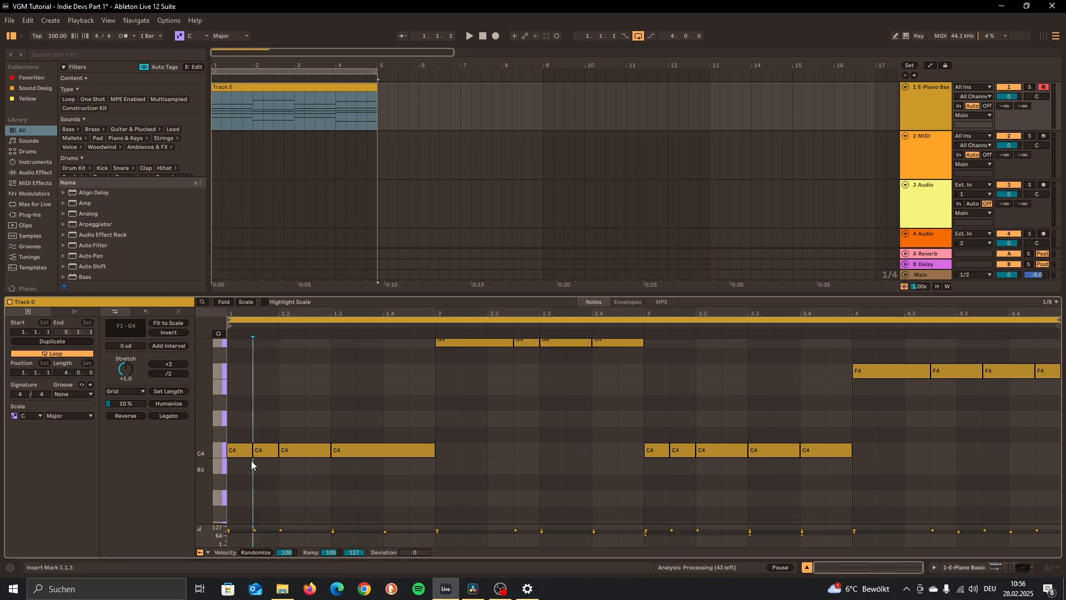
pyautogui.scroll(6, 241, 488)
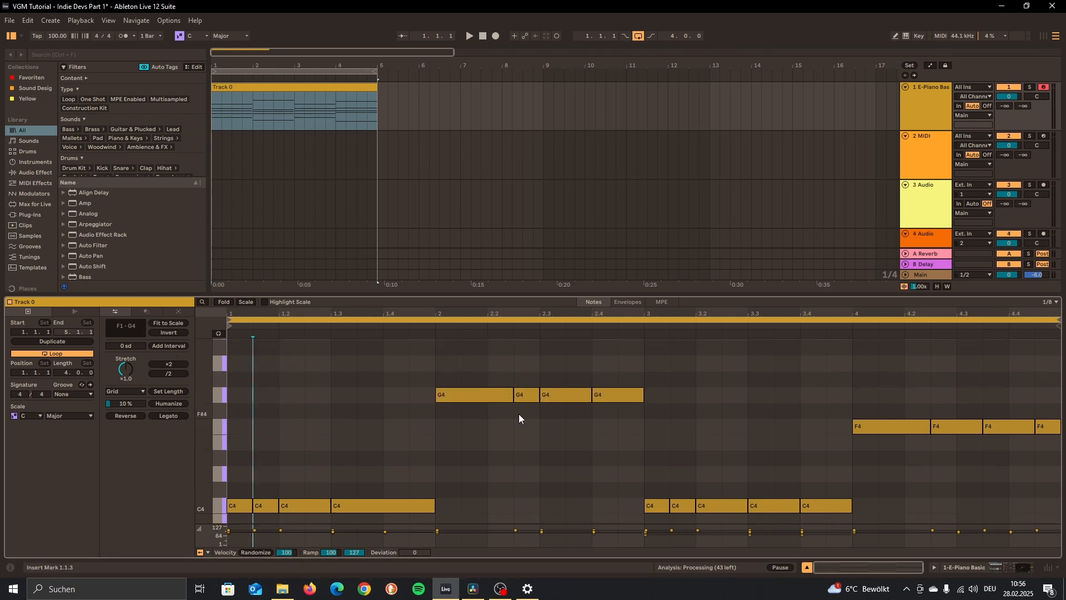
pyautogui.scroll(-4, 541, 442)
pyautogui.scroll(-4, 541, 437)
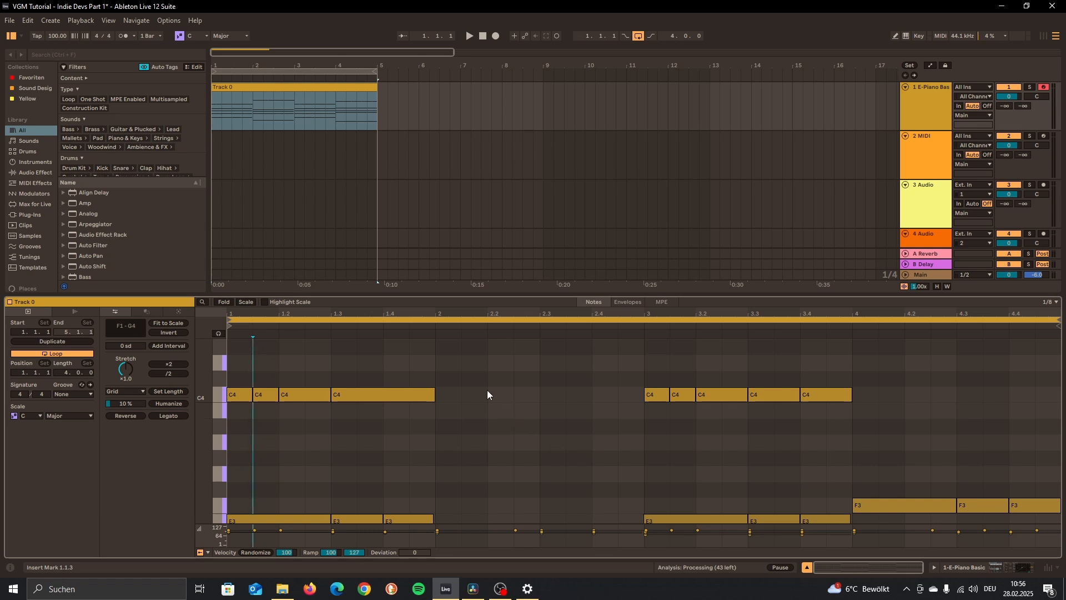
pyautogui.scroll(-8, 456, 425)
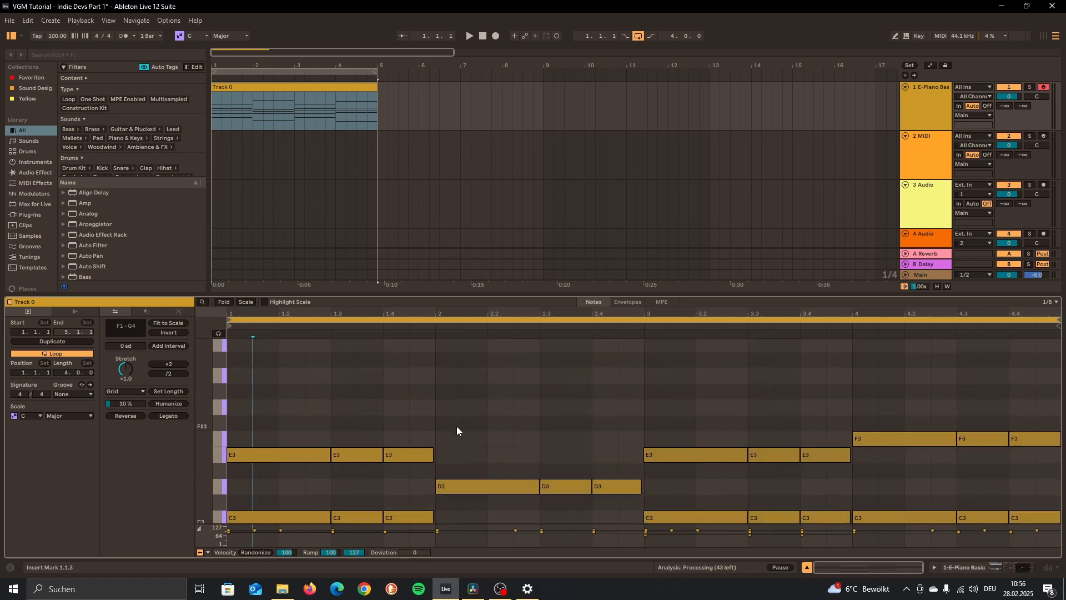
pyautogui.scroll(10, 453, 435)
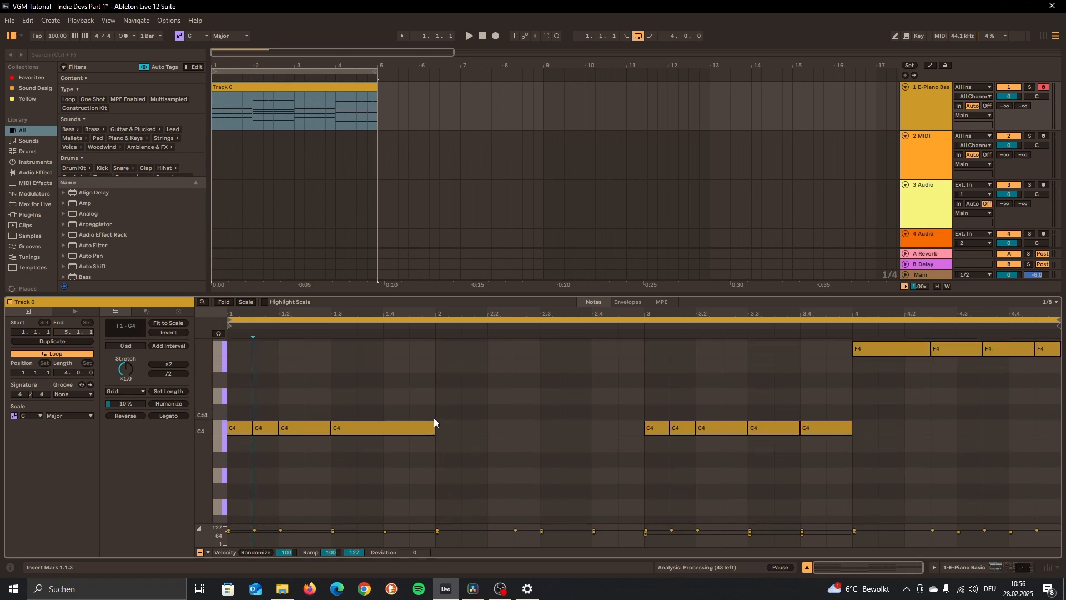
pyautogui.scroll(-14, 425, 466)
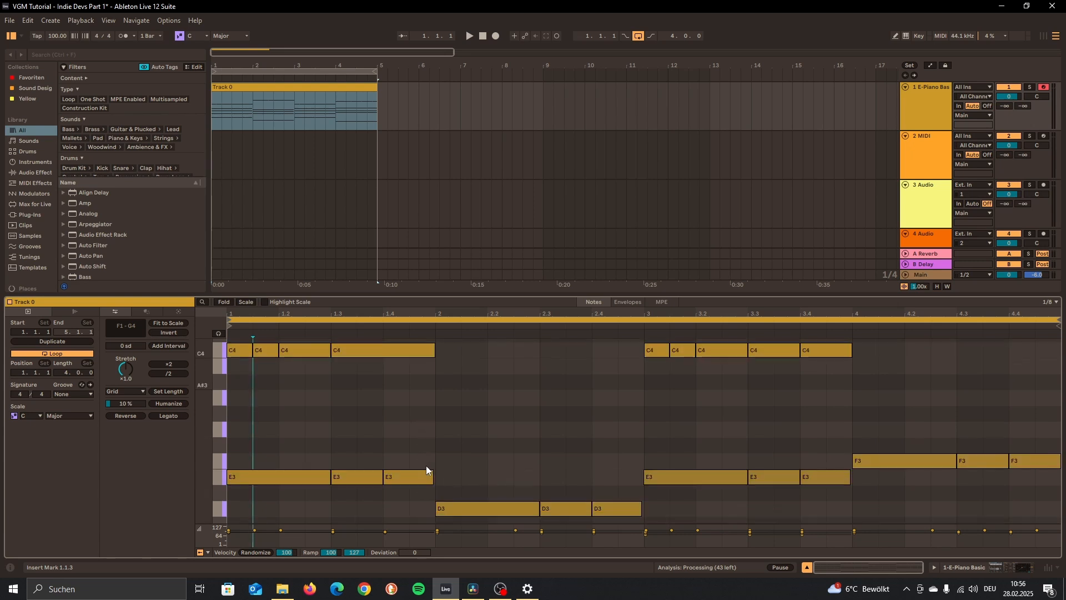
pyautogui.scroll(3, 254, 489)
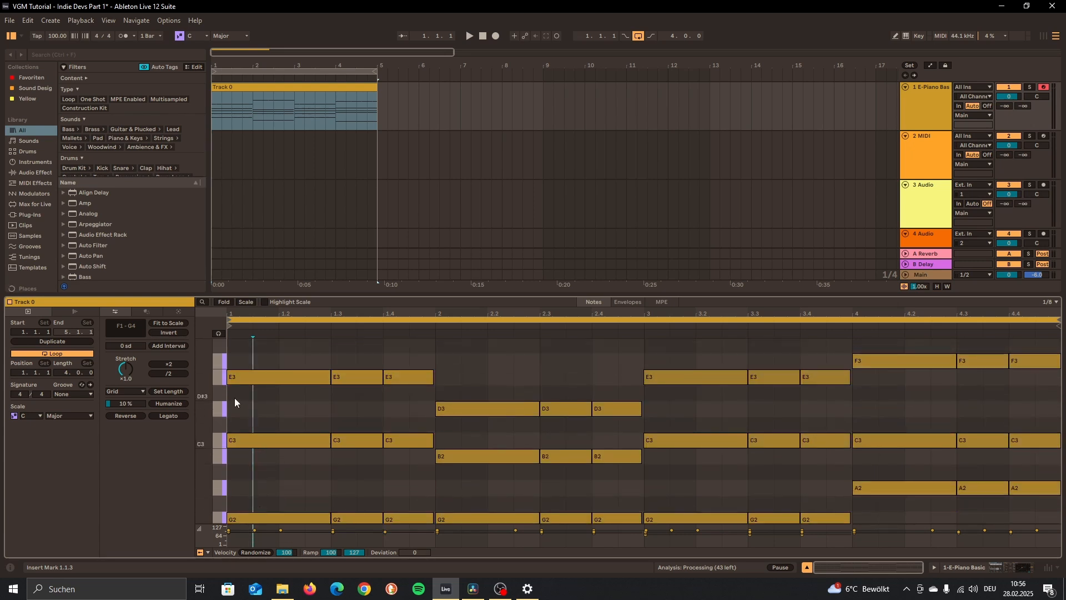
pyautogui.scroll(7, 262, 414)
pyautogui.scroll(3, 272, 439)
pyautogui.scroll(-11, 266, 438)
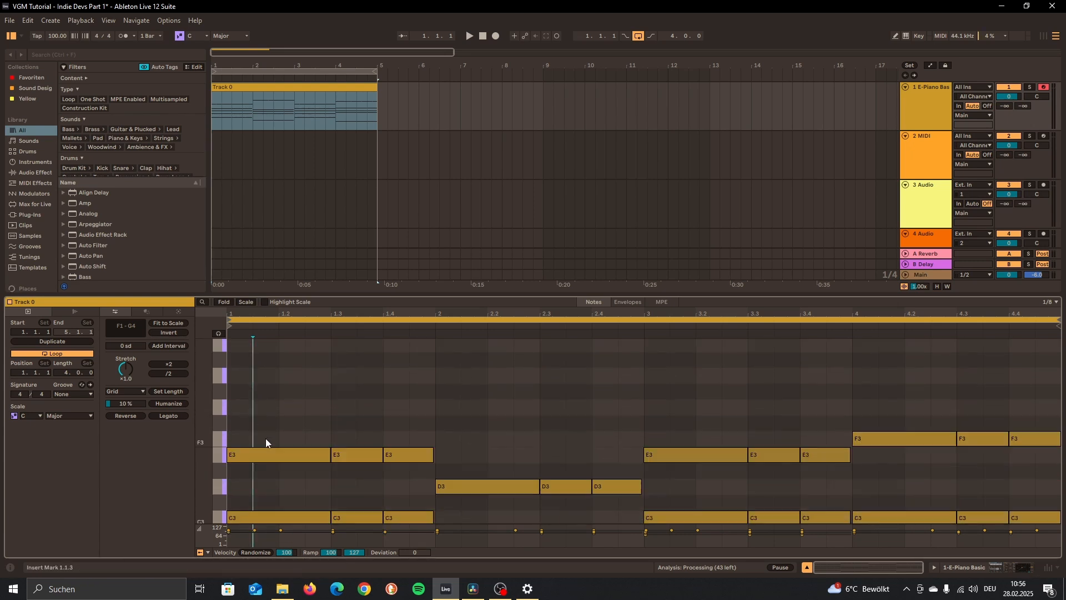
pyautogui.scroll(-1, 244, 378)
pyautogui.scroll(2, 245, 394)
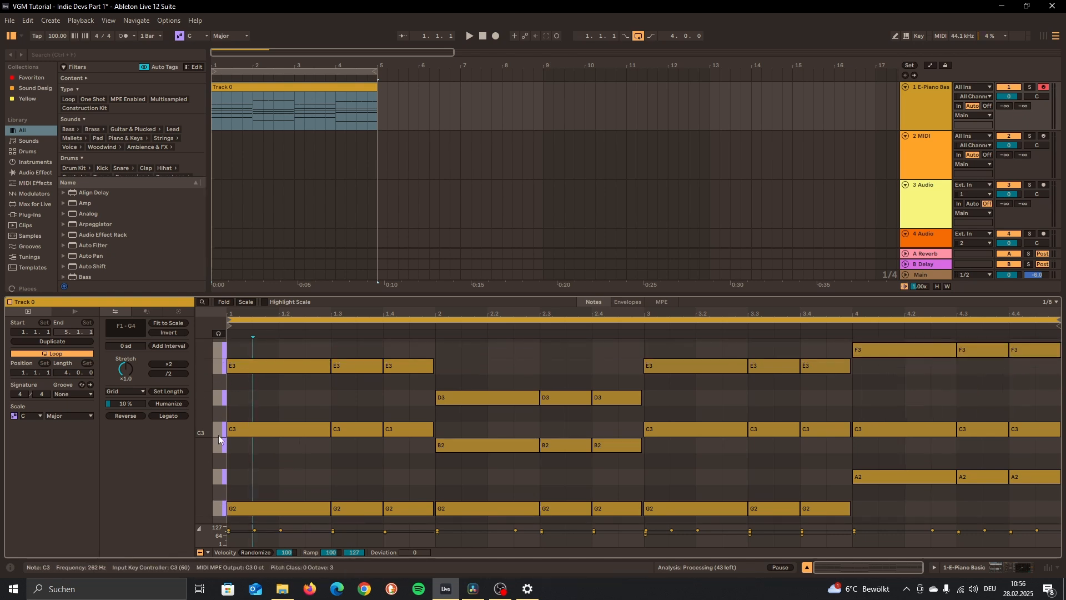
pyautogui.scroll(10, 216, 368)
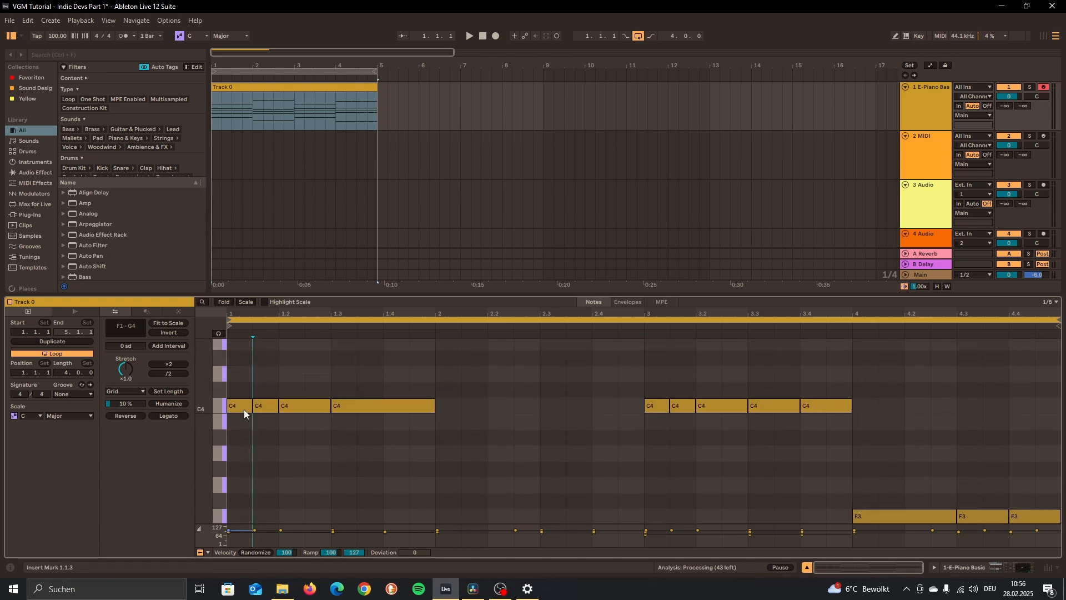
# Step: Try moving the first bar's four C4 melody notes up to E4 and return them to C4
pyautogui.click(217, 407)
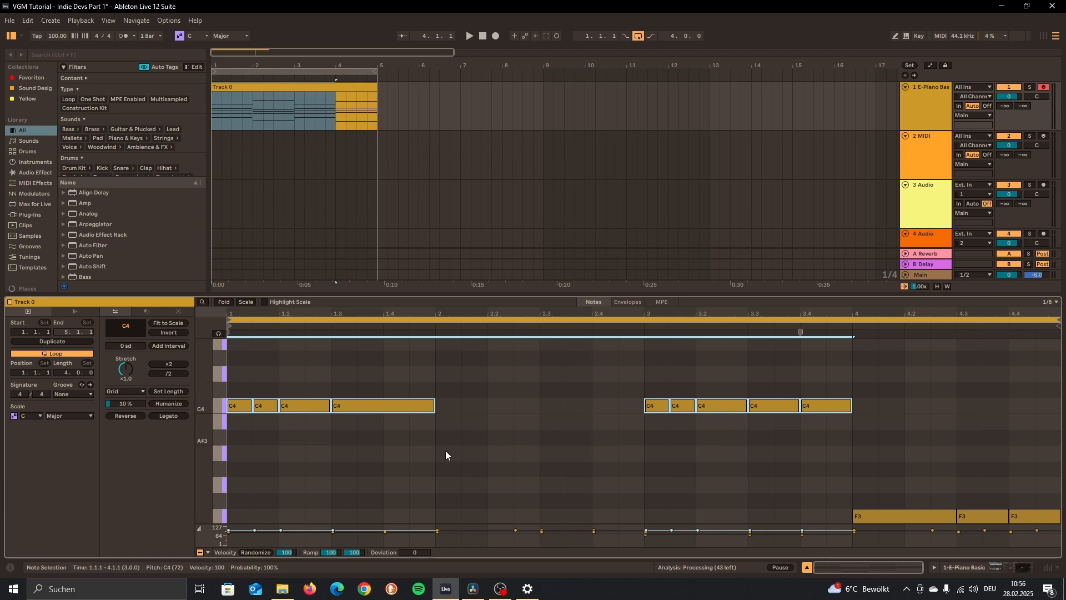
pyautogui.moveTo(446, 454); pyautogui.dragTo(232, 353)
pyautogui.scroll(2, 244, 422)
pyautogui.moveTo(243, 459); pyautogui.dragTo(240, 400)
pyautogui.scroll(2, 258, 479)
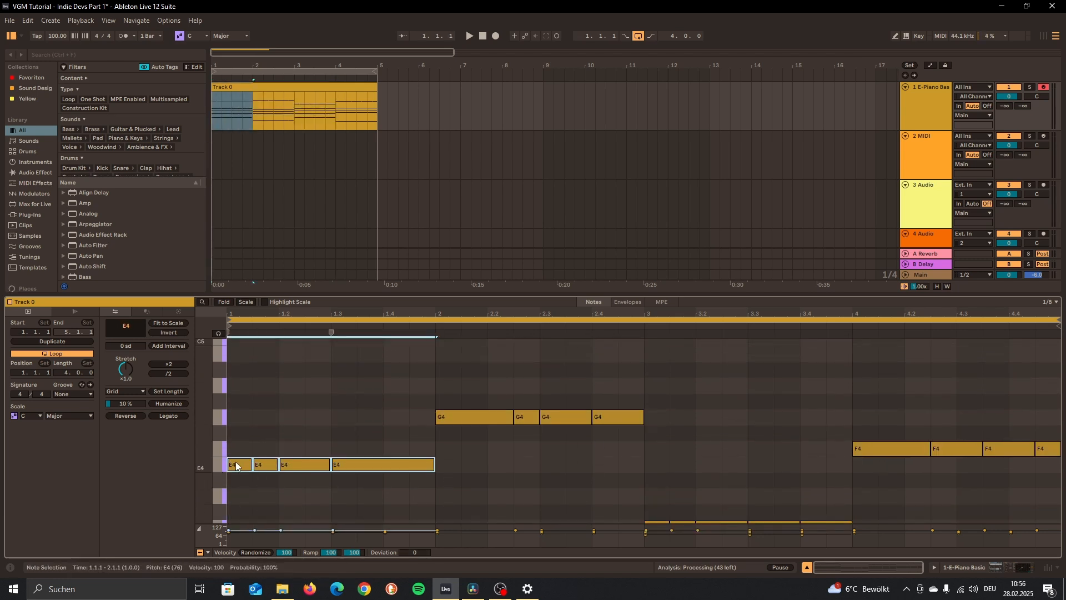
pyautogui.moveTo(236, 465)
pyautogui.mouseDown()
pyautogui.moveTo(244, 418)
pyautogui.moveTo(248, 535)
pyautogui.moveTo(247, 474)
pyautogui.mouseUp()
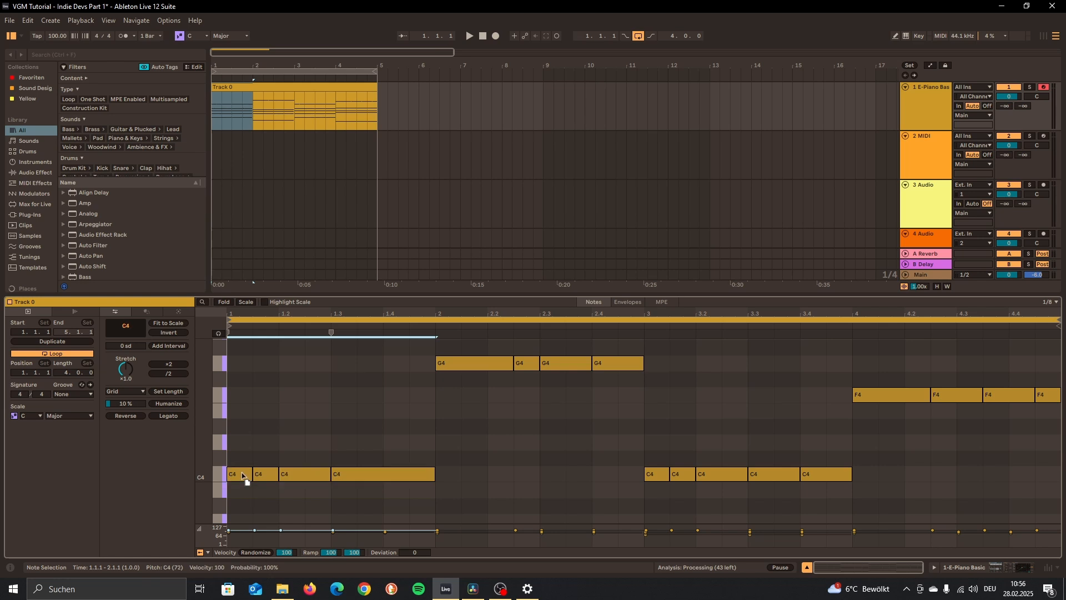
# Step: Compare the first bar's melody notes with the chord tones an octave lower
pyautogui.scroll(-5, 287, 434)
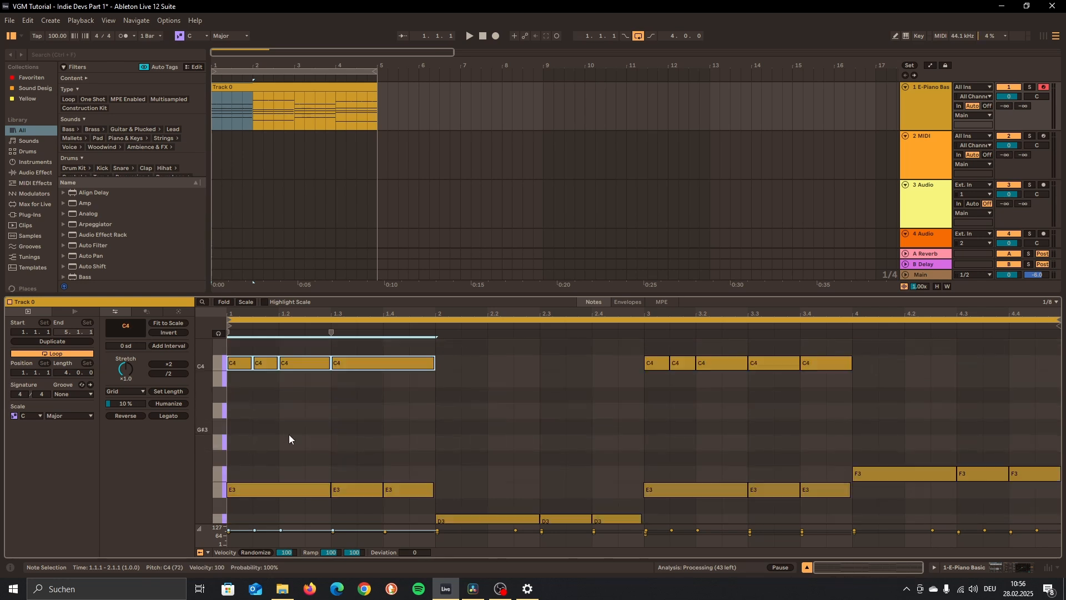
pyautogui.scroll(2, 209, 433)
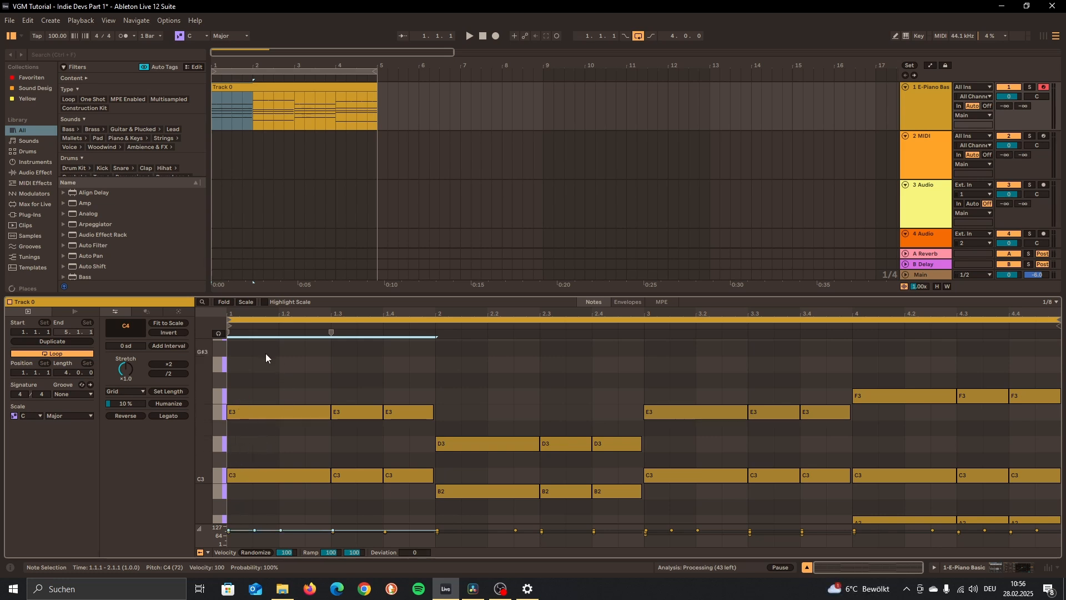
pyautogui.scroll(6, 268, 463)
pyautogui.scroll(2, 235, 451)
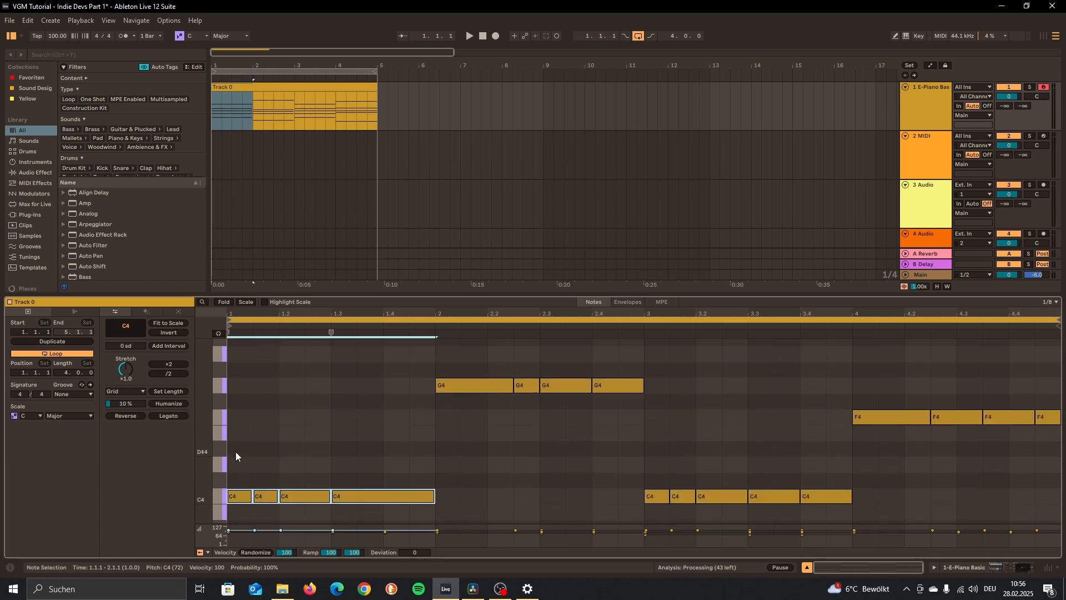
pyautogui.scroll(-2, 238, 475)
pyautogui.scroll(-8, 244, 444)
pyautogui.scroll(8, 255, 450)
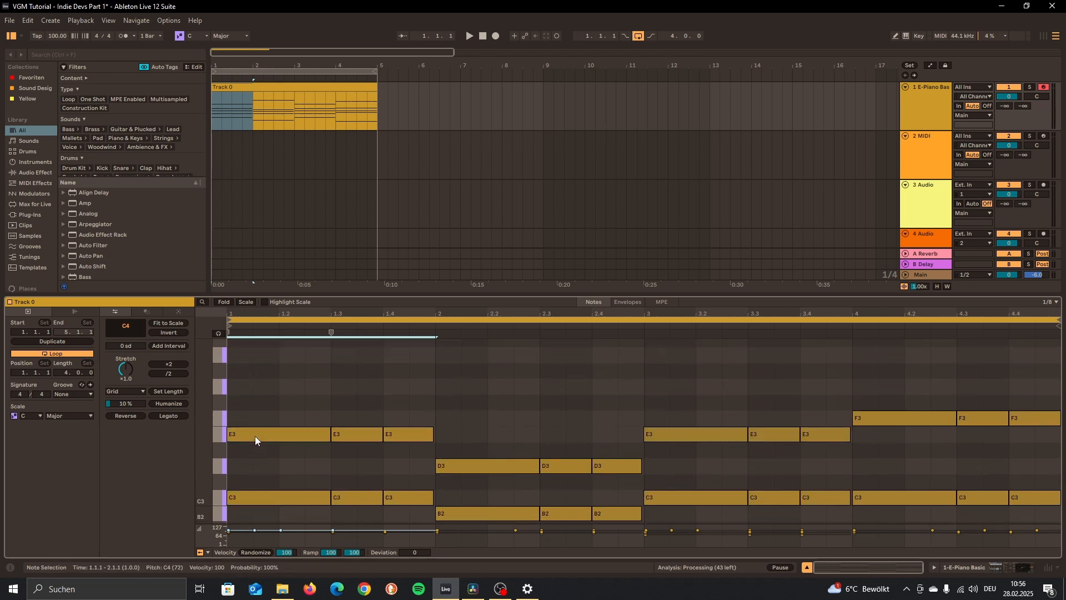
pyautogui.scroll(2, 261, 433)
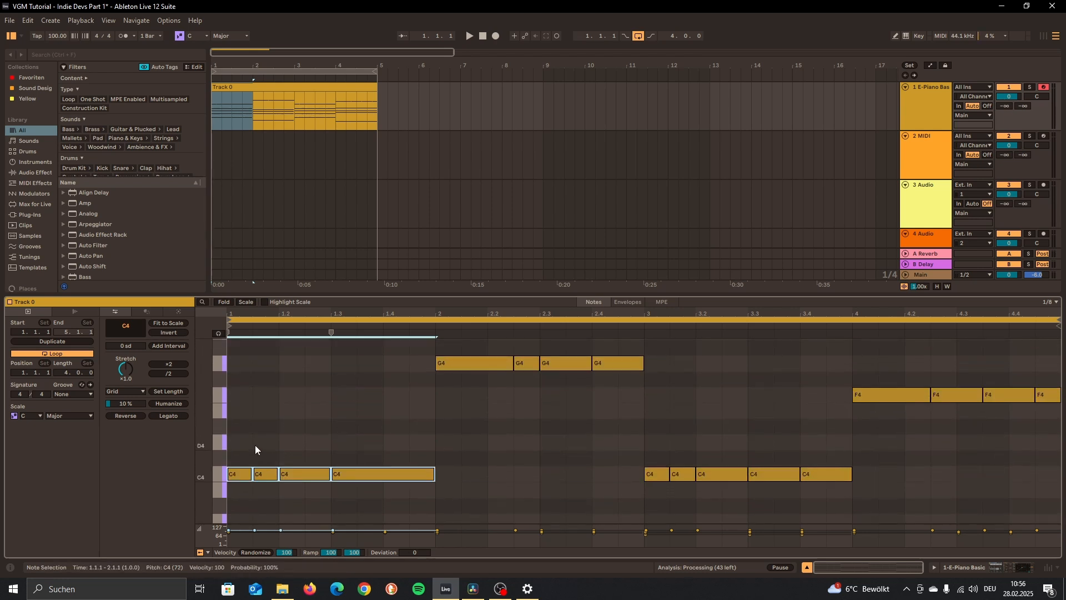
pyautogui.scroll(-3, 308, 498)
pyautogui.scroll(3, 282, 477)
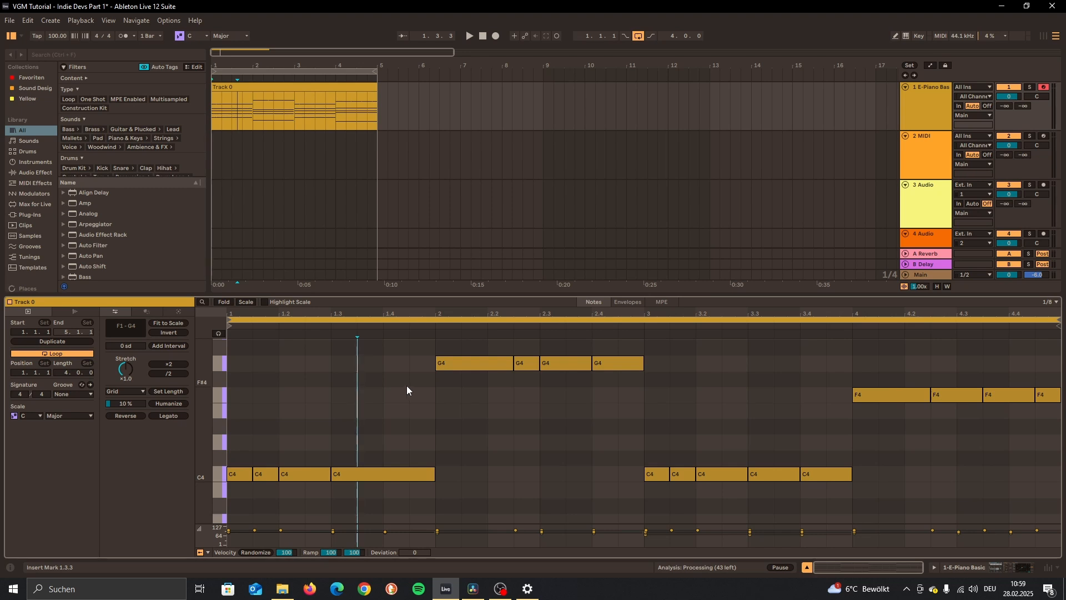
# Step: Play back the four-bar loop to hear the melody over the chords, and stop playback
pyautogui.scroll(-2, 422, 405)
pyautogui.scroll(3, 419, 417)
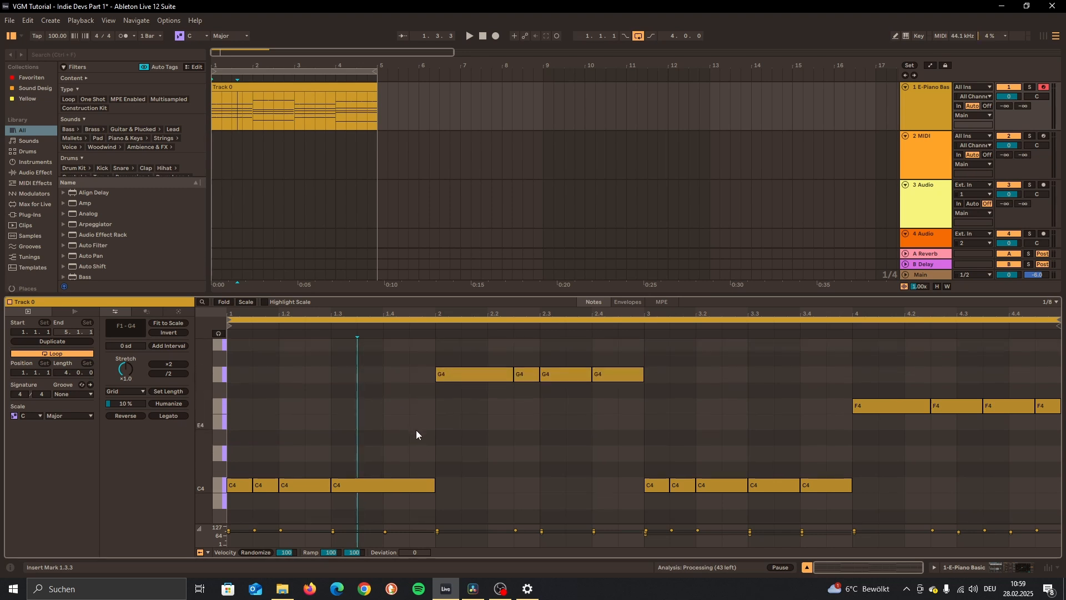
pyautogui.click(471, 37)
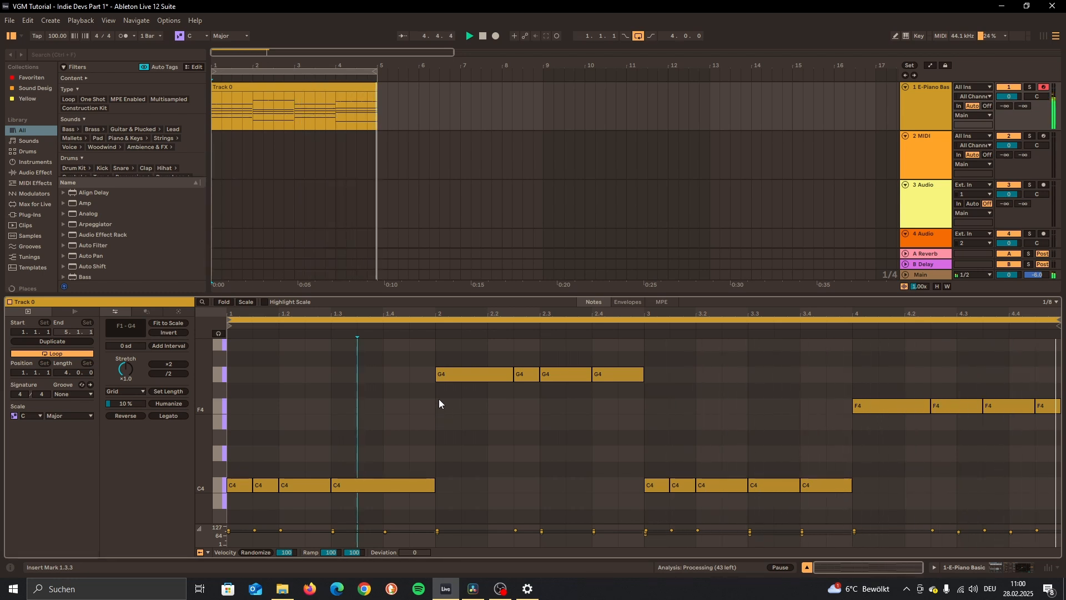
pyautogui.press('space')
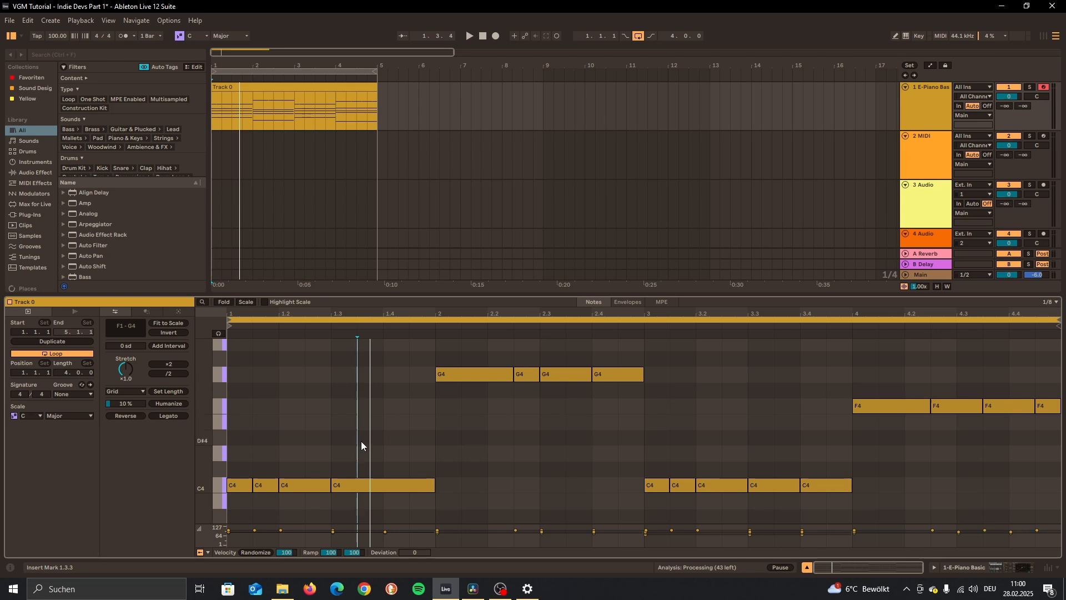
# Step: Raise the first bar's second, third and fourth melody notes to D4, E4 and F4
pyautogui.click(265, 481)
pyautogui.press('Up')
pyautogui.press('Up')
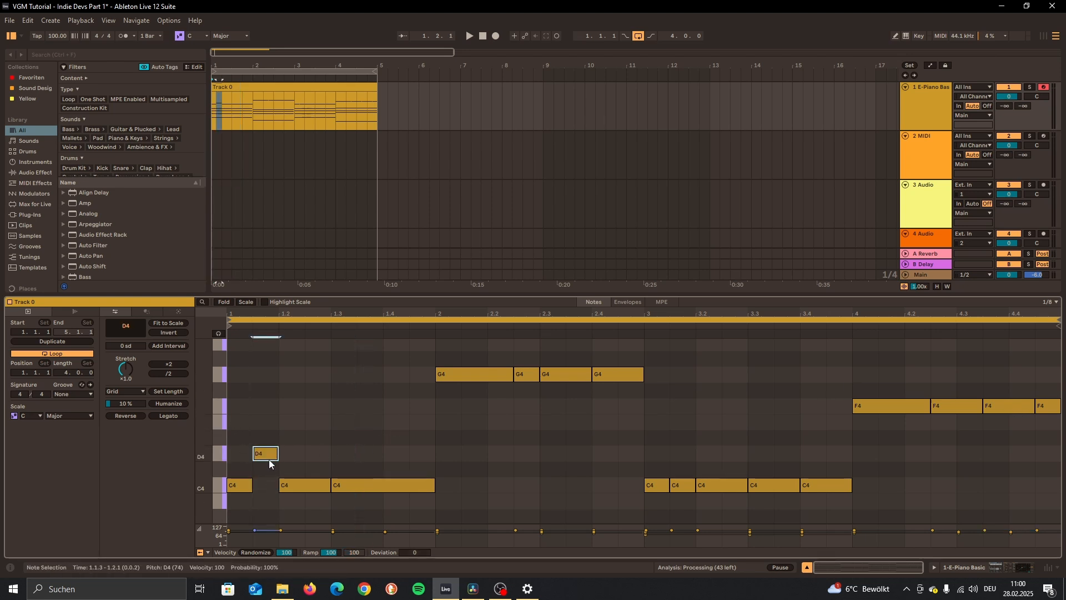
pyautogui.moveTo(295, 485); pyautogui.dragTo(300, 426)
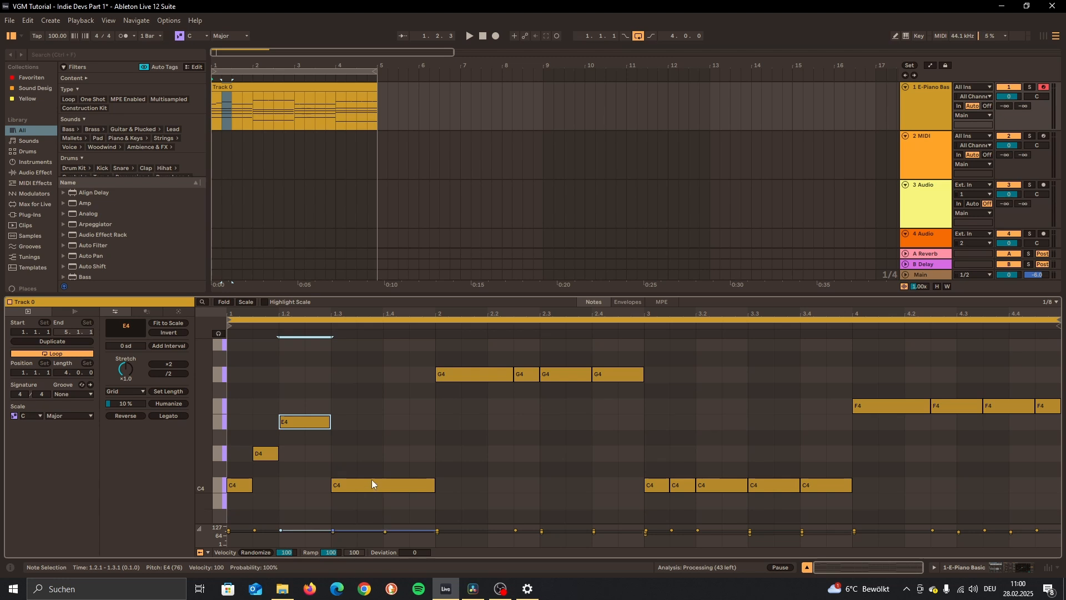
pyautogui.moveTo(372, 481); pyautogui.dragTo(370, 413)
pyautogui.press('Up')
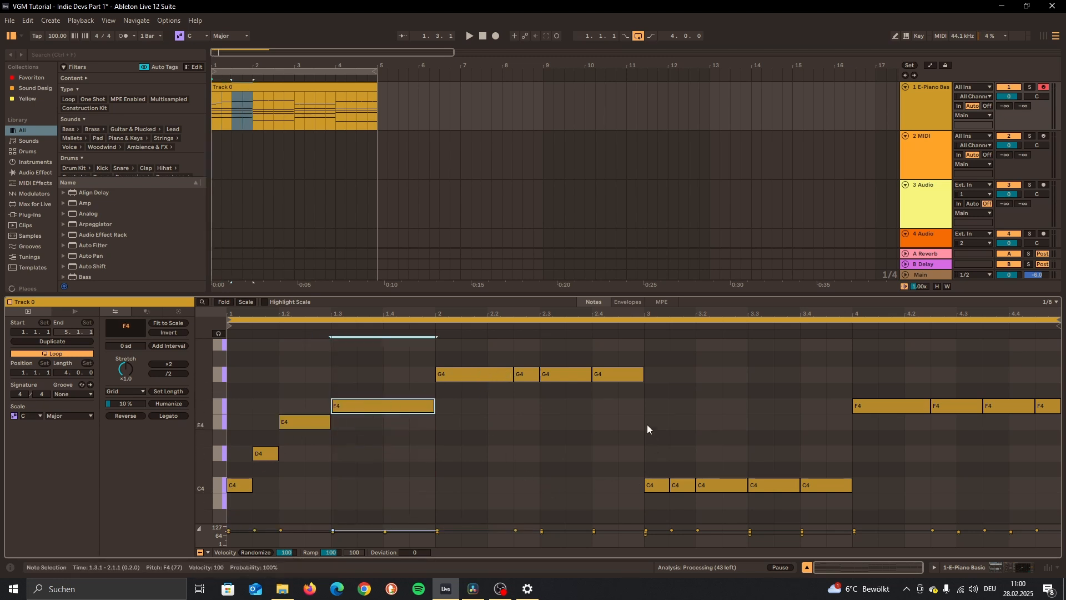
# Step: Lower the second bar's second, third and fourth melody notes to F4, E4 and D4
pyautogui.moveTo(532, 368); pyautogui.dragTo(556, 422)
pyautogui.moveTo(618, 375); pyautogui.dragTo(625, 461)
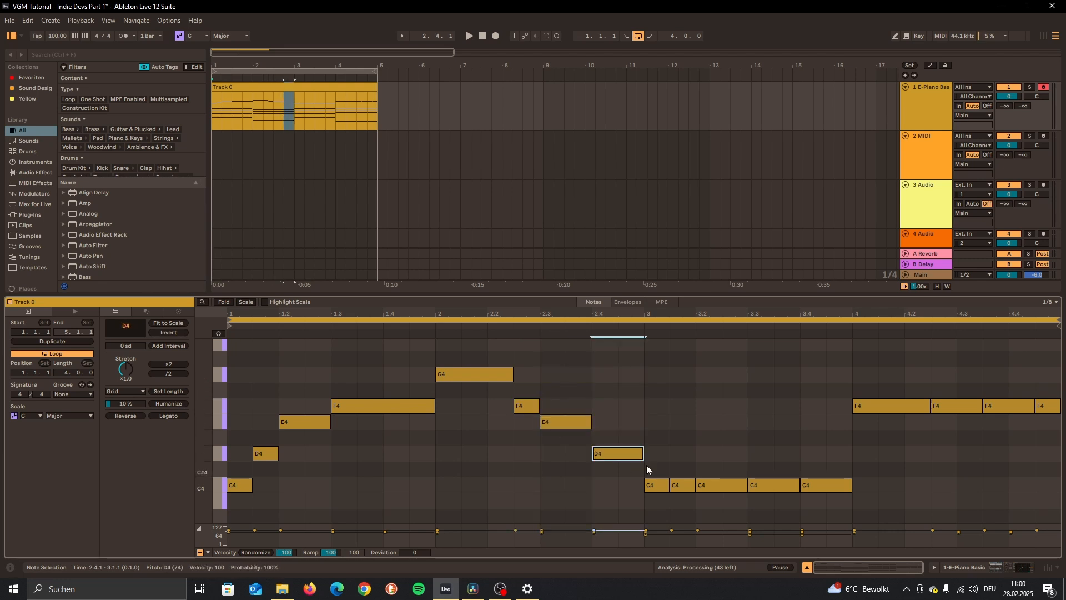
pyautogui.scroll(-2, 655, 465)
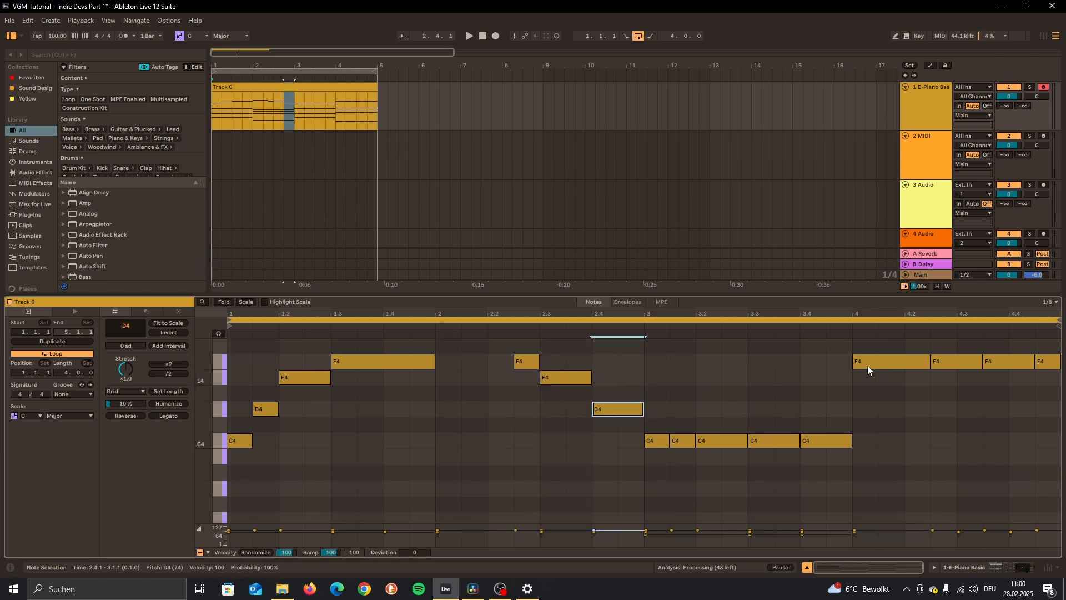
# Step: Play back the loop to hear the reworked first and second bars, and stop playback
pyautogui.scroll(2, 854, 382)
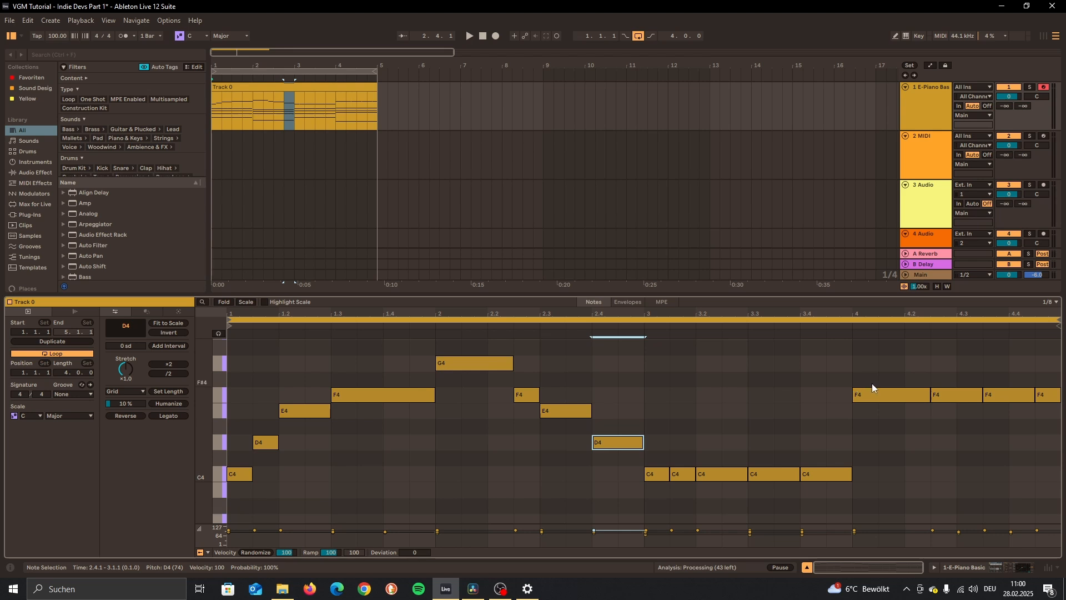
pyautogui.press('space')
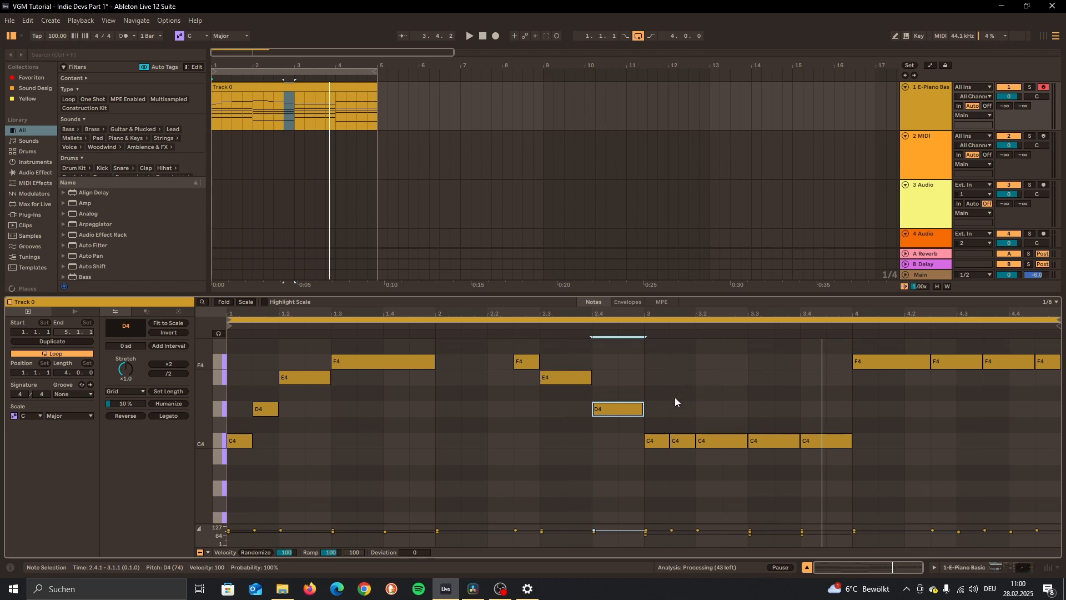
# Step: Move the third bar's second, fourth and fifth melody notes to B3, D4 and E4
pyautogui.scroll(-1, 675, 398)
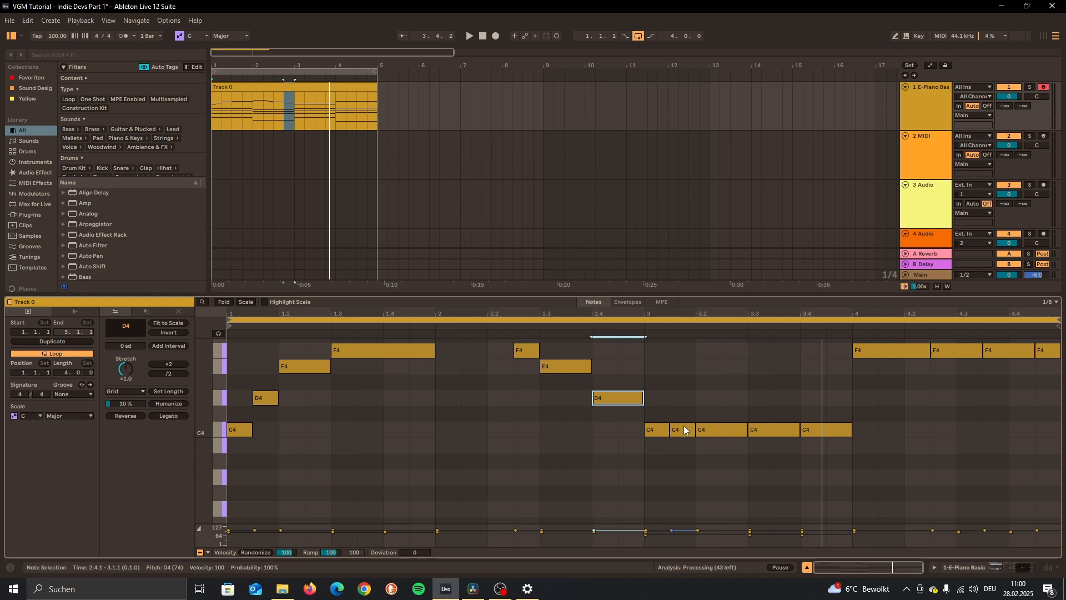
pyautogui.moveTo(684, 429); pyautogui.dragTo(683, 446)
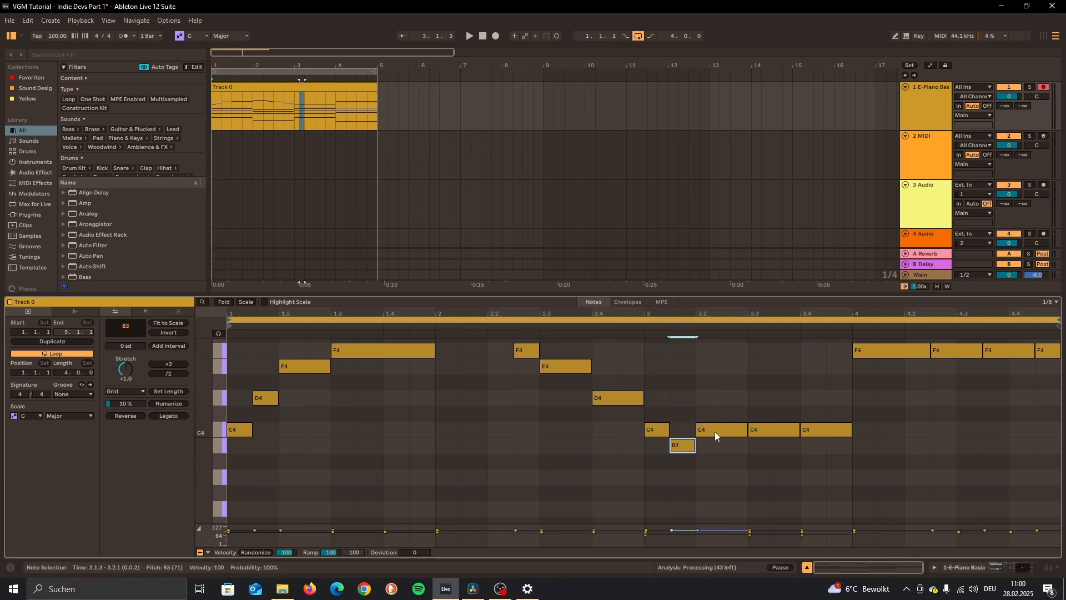
pyautogui.moveTo(772, 430); pyautogui.dragTo(773, 399)
pyautogui.moveTo(814, 429); pyautogui.dragTo(812, 369)
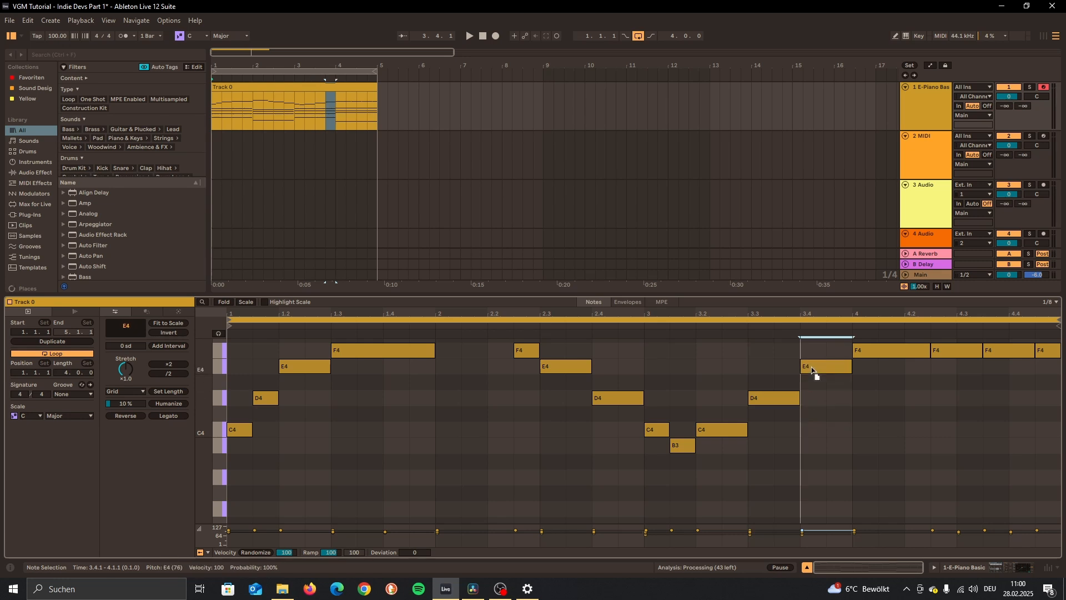
# Step: Play back the loop to check the third bar's melody leading into the fourth bar, and stop playback
pyautogui.scroll(3, 285, 361)
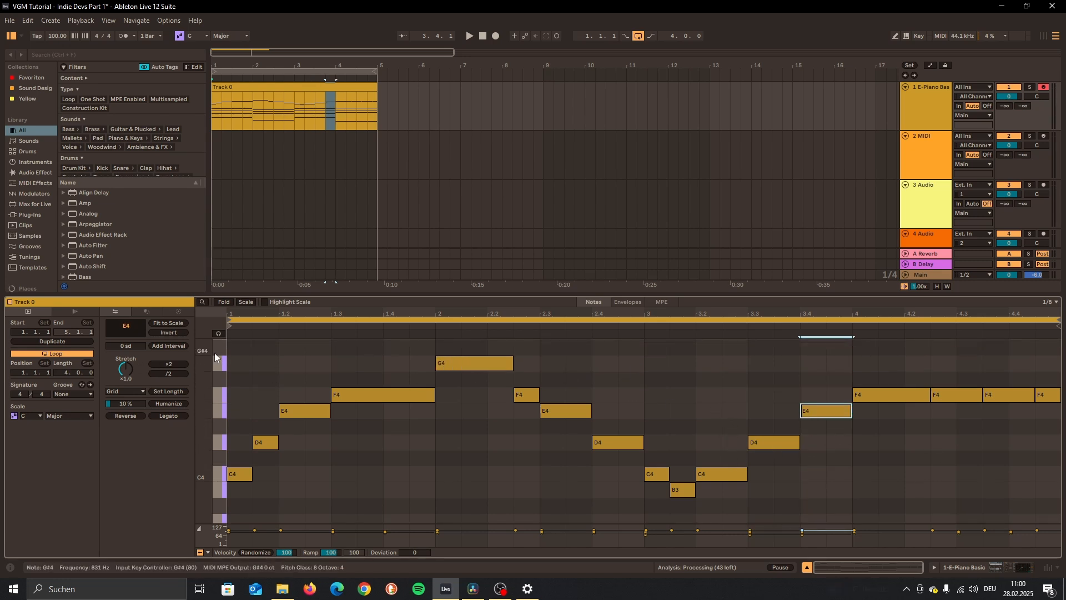
pyautogui.press('space')
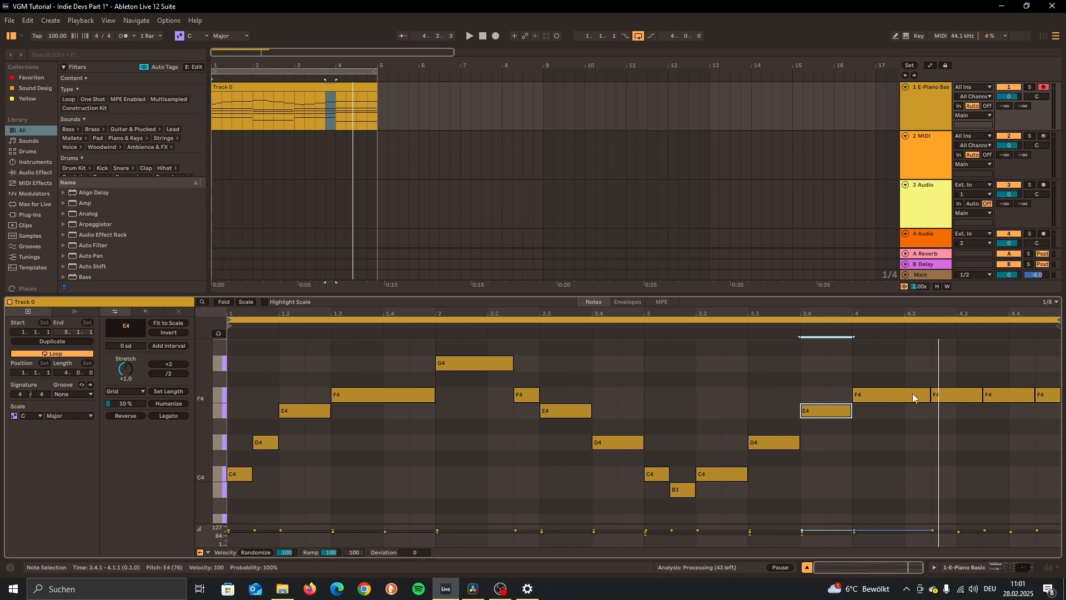
# Step: Lower the fourth bar's third melody note to E4 and its last melody note to D4
pyautogui.click(1008, 394)
pyautogui.press('Down')
pyautogui.moveTo(1049, 397); pyautogui.dragTo(1048, 448)
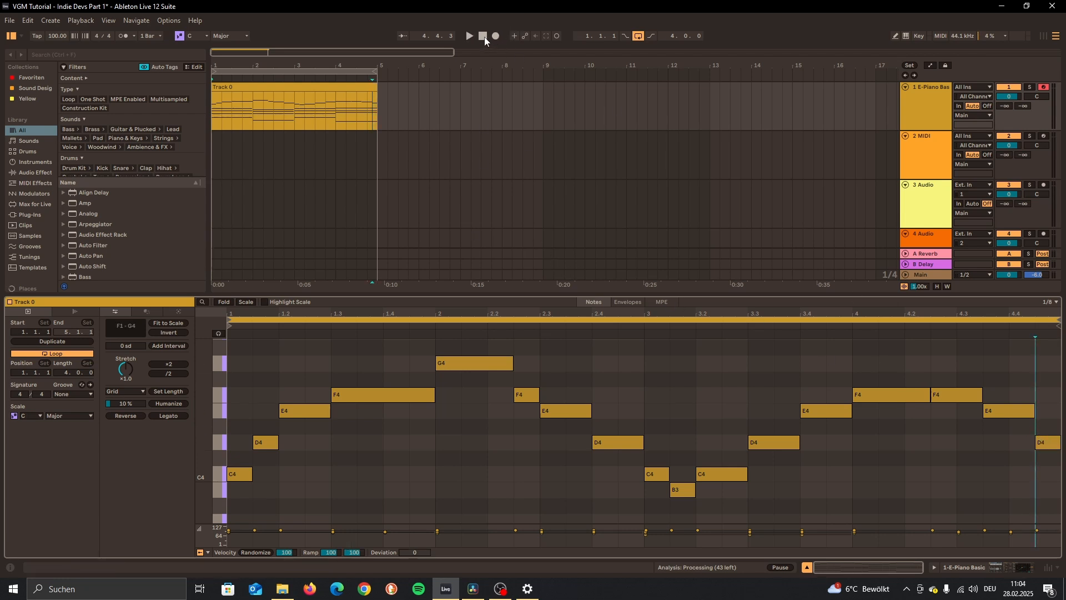
# Step: Reset the playhead, play the complete four-bar melody over the chords, and stop playback
pyautogui.click(485, 36)
pyautogui.click(470, 36)
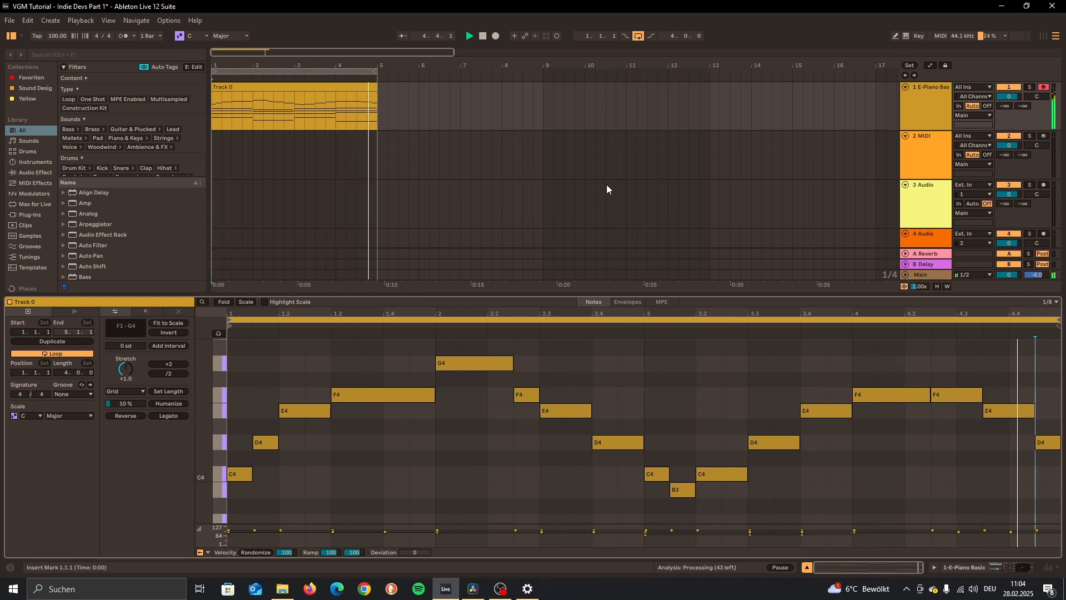
pyautogui.click(482, 37)
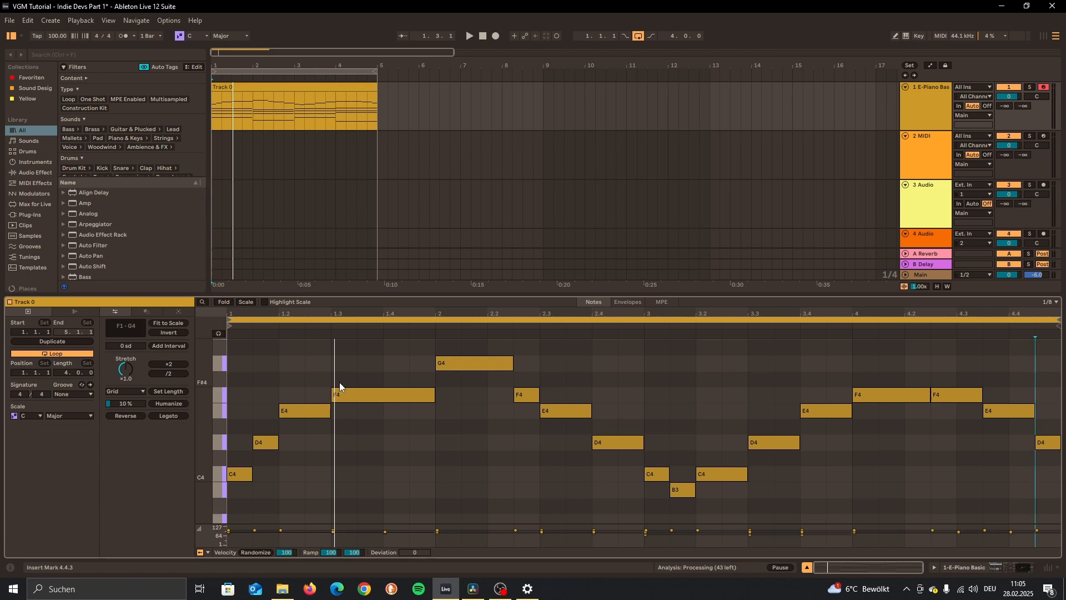
# Step: Compare the first bar's melody notes with the chord tones below and resume playback from there
pyautogui.scroll(-5, 395, 439)
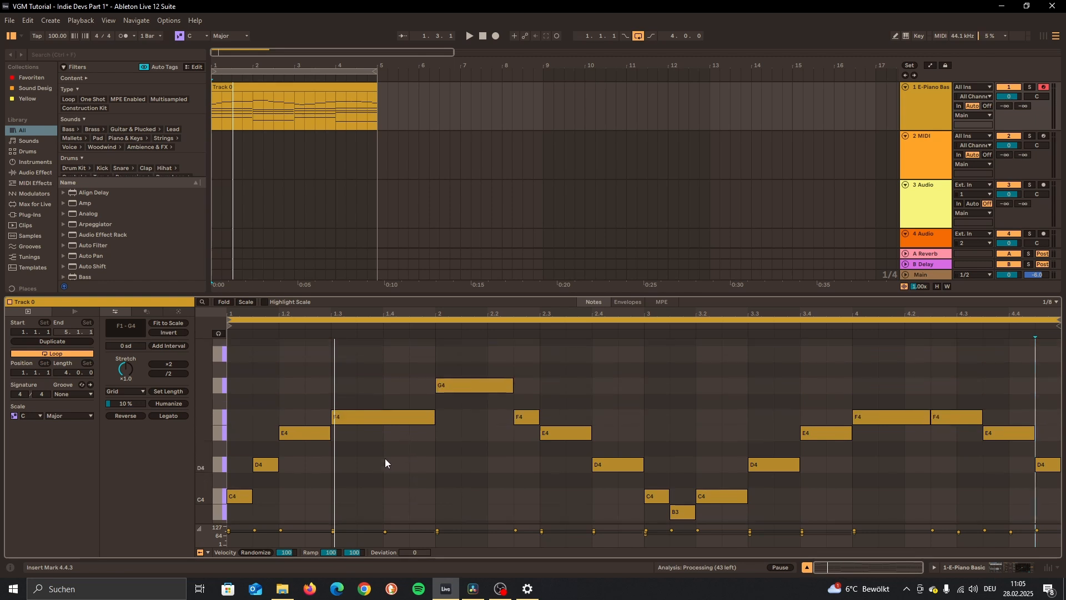
pyautogui.scroll(3, 350, 465)
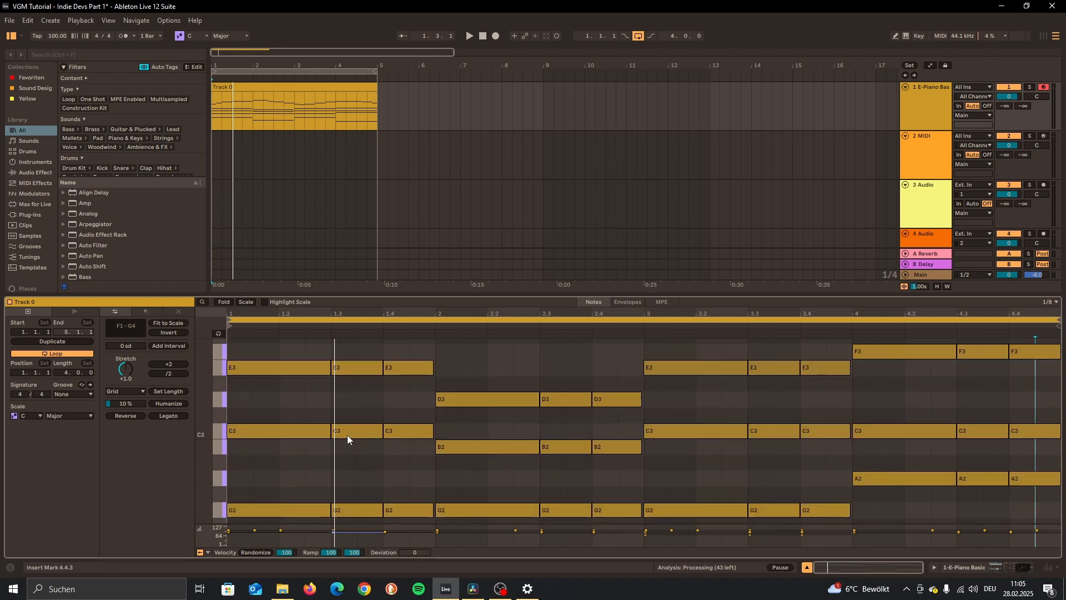
pyautogui.scroll(3, 366, 456)
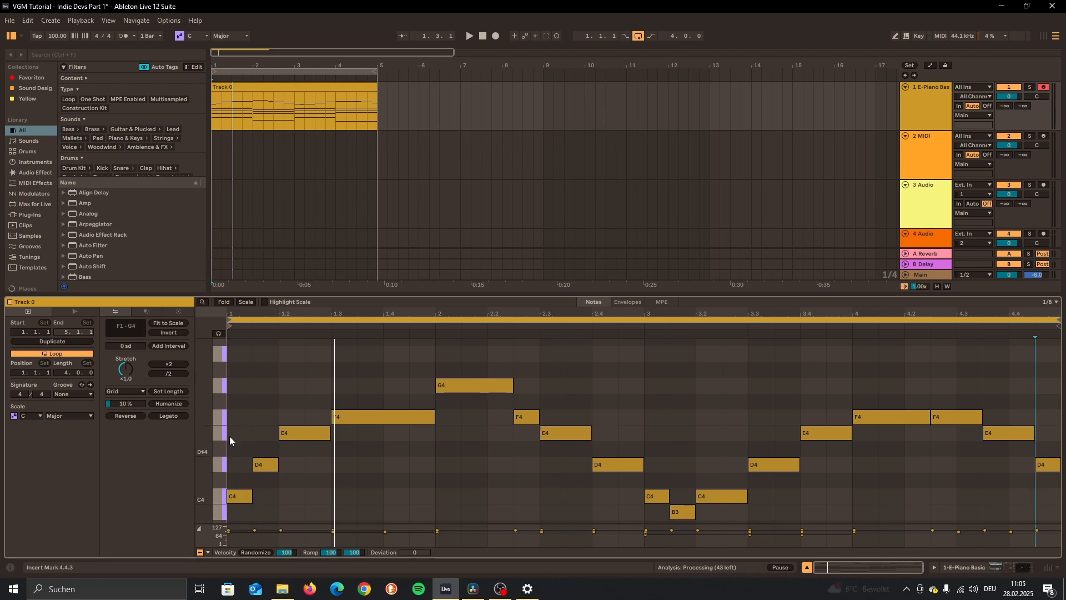
pyautogui.press('space')
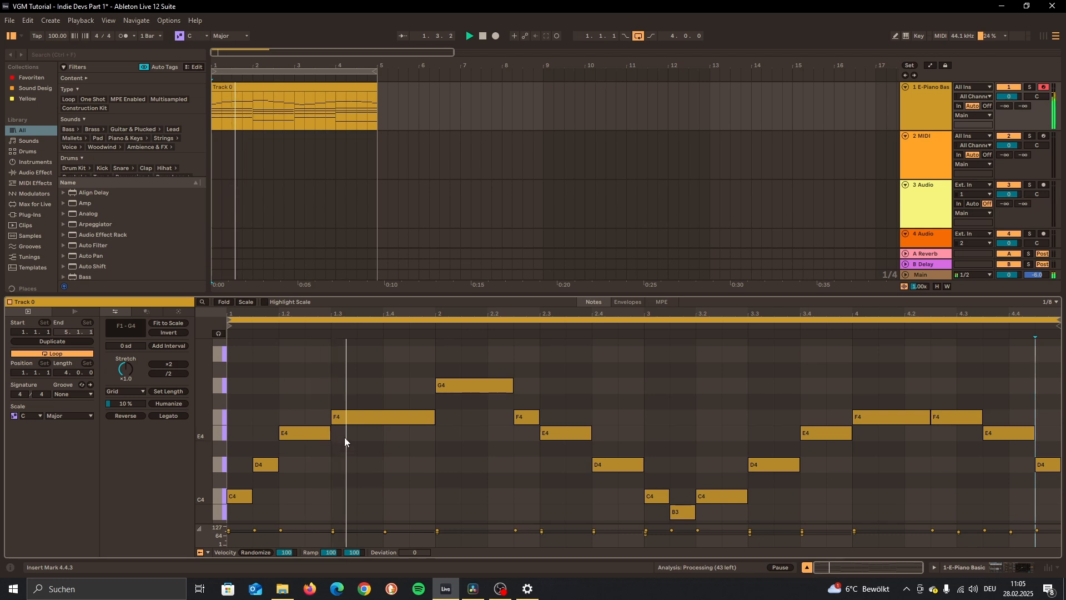
# Step: Extend the first bar's F4 back to start at 1.2.3, shortening the preceding E4 to end there
pyautogui.scroll(-4, 357, 417)
pyautogui.scroll(-1, 356, 417)
pyautogui.scroll(4, 341, 440)
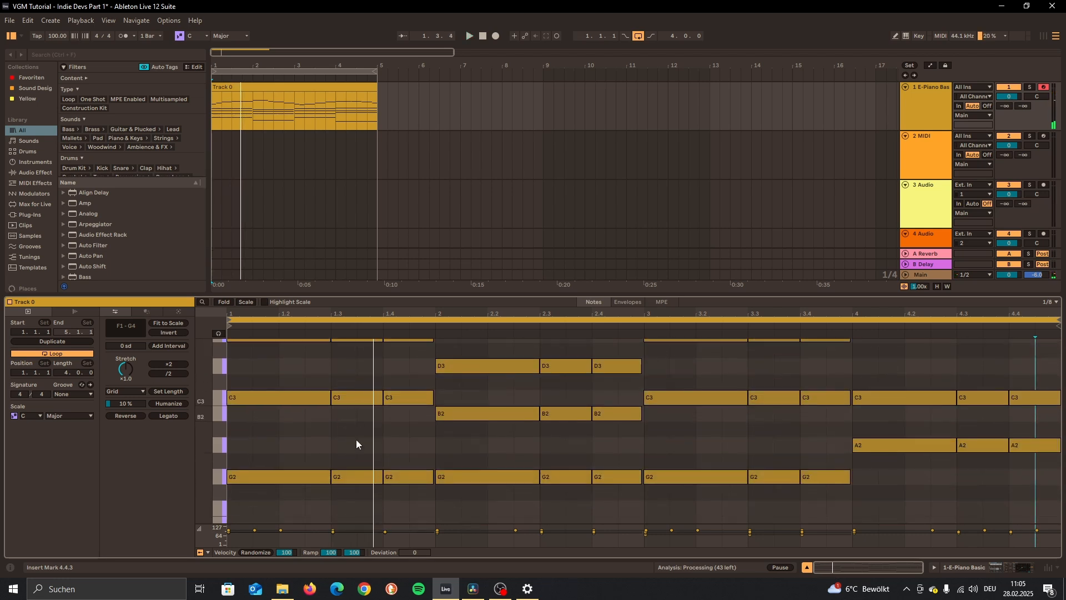
pyautogui.scroll(2, 342, 411)
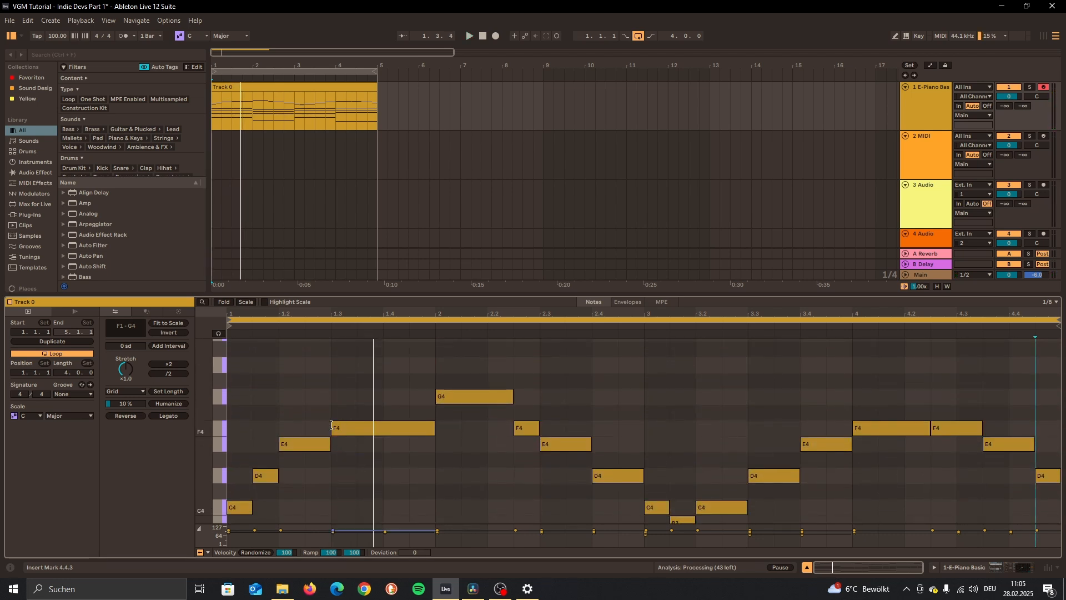
pyautogui.moveTo(332, 427); pyautogui.dragTo(304, 446)
# Step: Play the loop from bar 4 and extend the last D4 back to start at 4.4.1, shortening the preceding E4
pyautogui.scroll(-5, 964, 405)
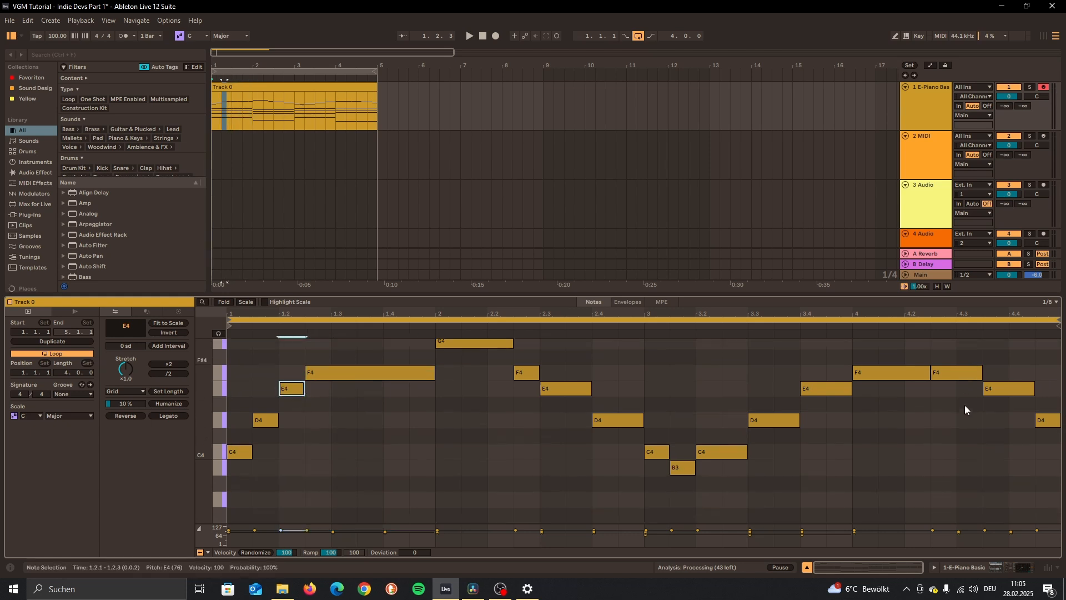
pyautogui.scroll(3, 959, 424)
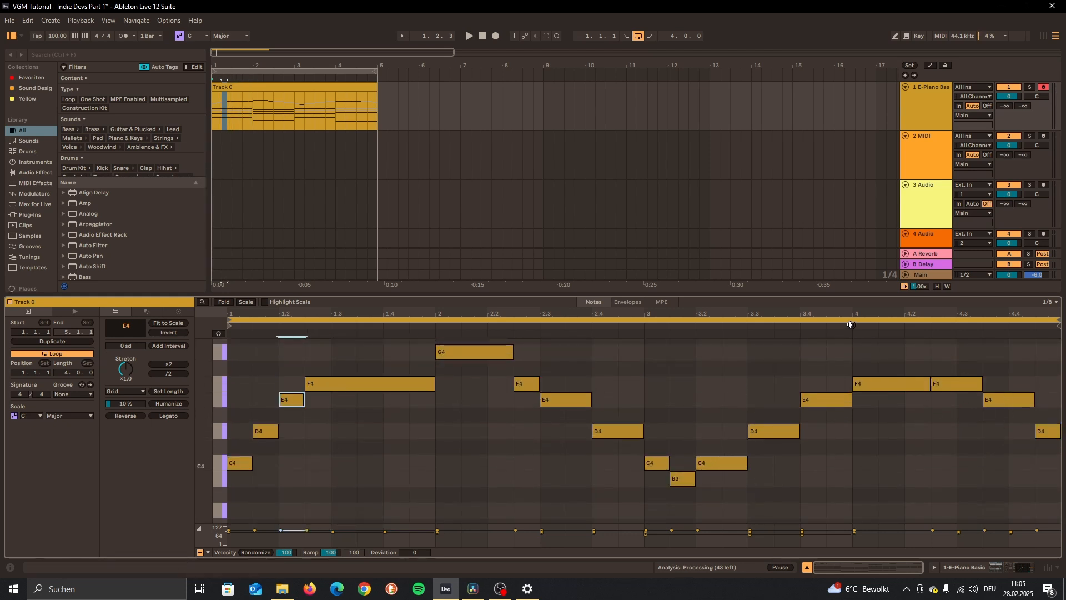
pyautogui.scroll(-2, 910, 422)
pyautogui.scroll(2, 929, 453)
pyautogui.scroll(2, 866, 377)
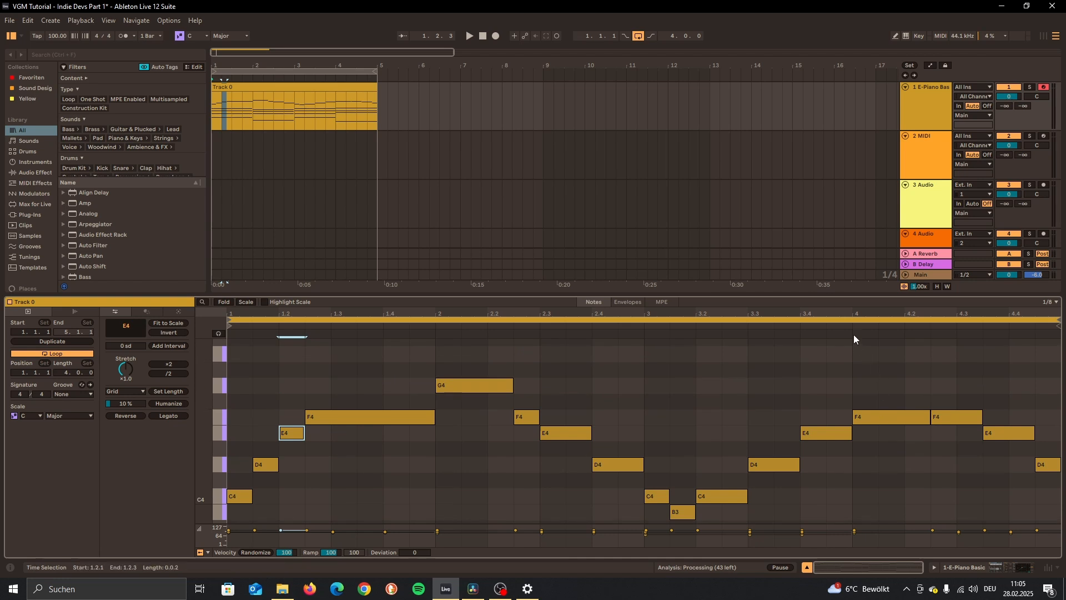
pyautogui.scroll(-10, 874, 438)
pyautogui.scroll(5, 875, 444)
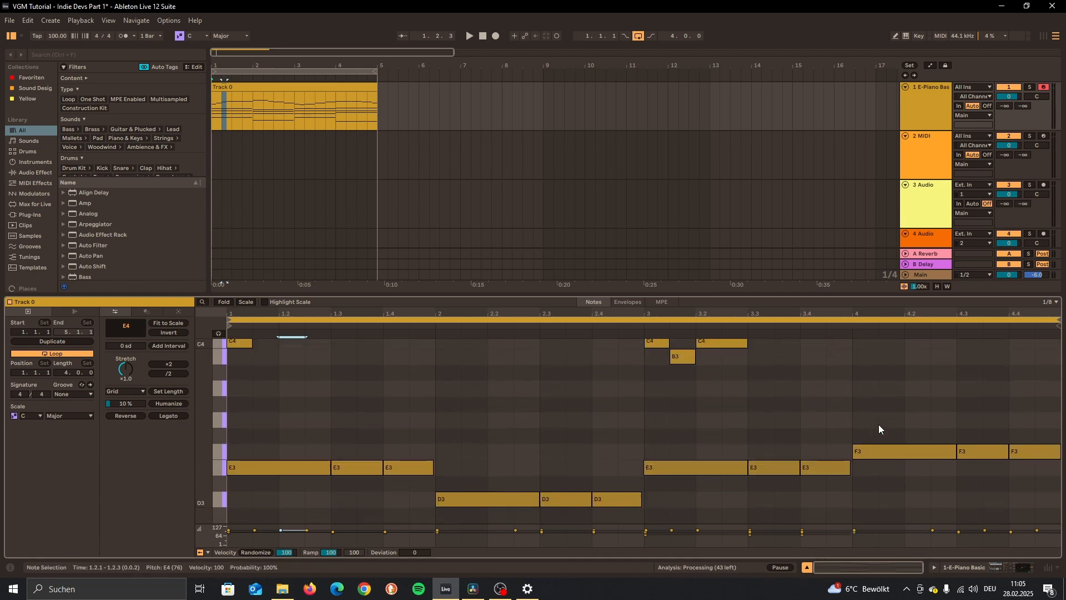
pyautogui.click(853, 325)
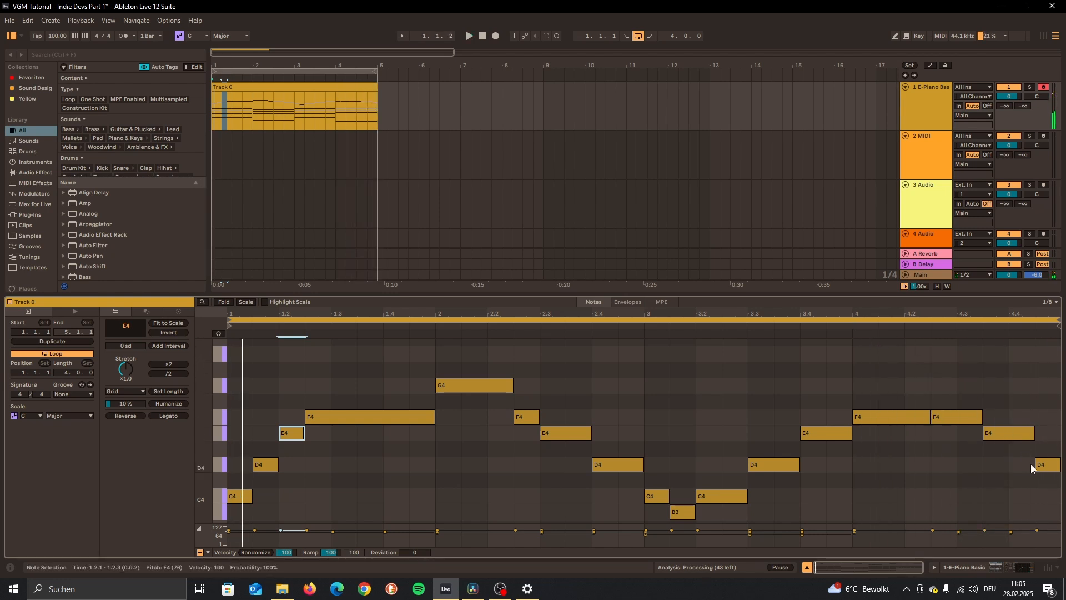
pyautogui.moveTo(1035, 465); pyautogui.dragTo(1009, 432)
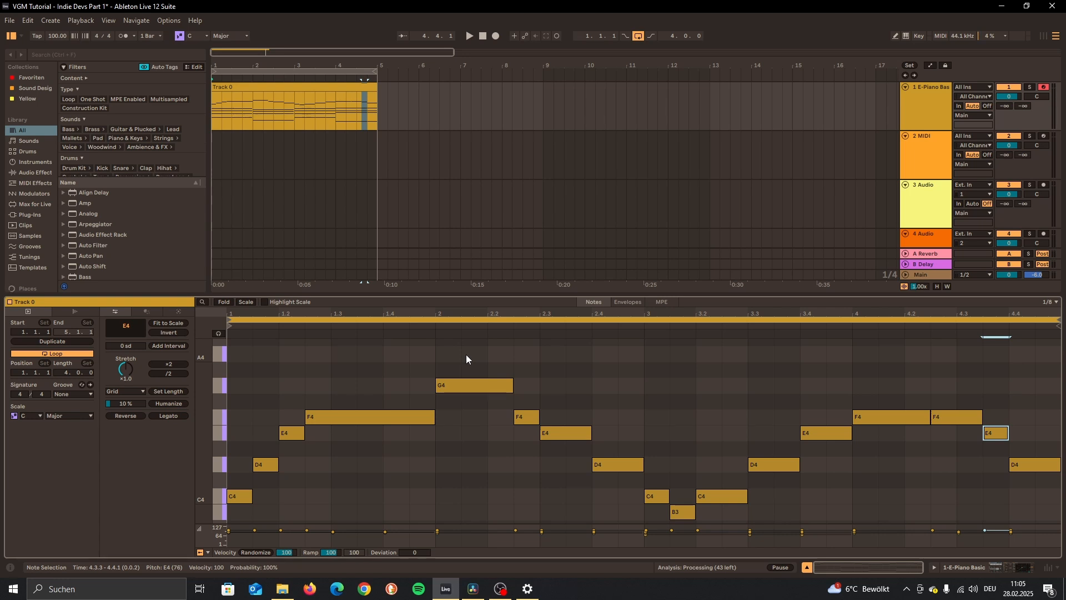
# Step: Compare the melody with the chord notes, then select the Track 0 clip and play it from the start
pyautogui.scroll(-8, 414, 471)
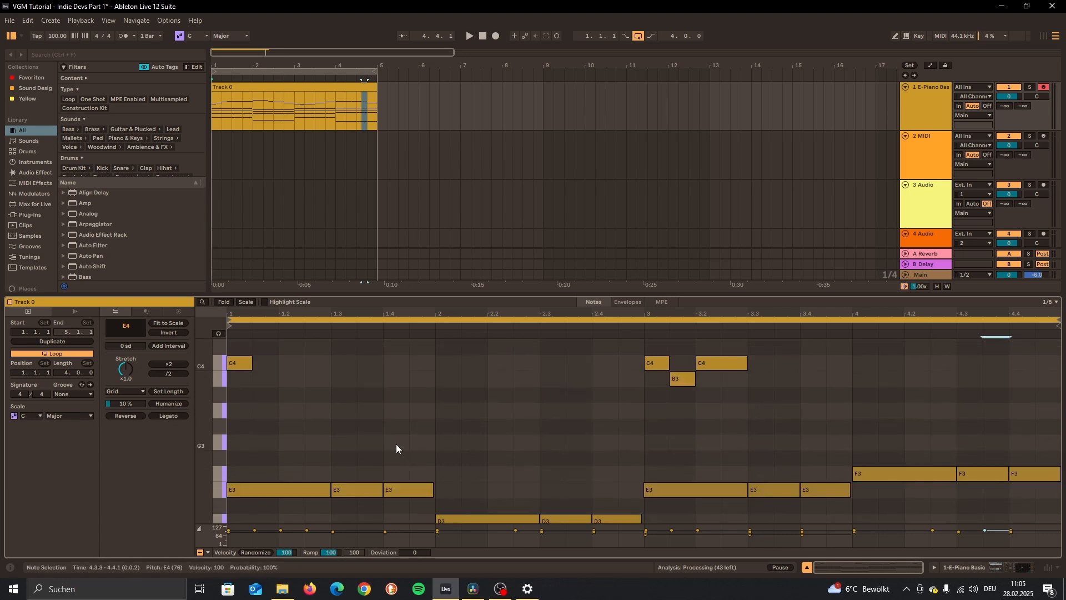
pyautogui.scroll(8, 489, 414)
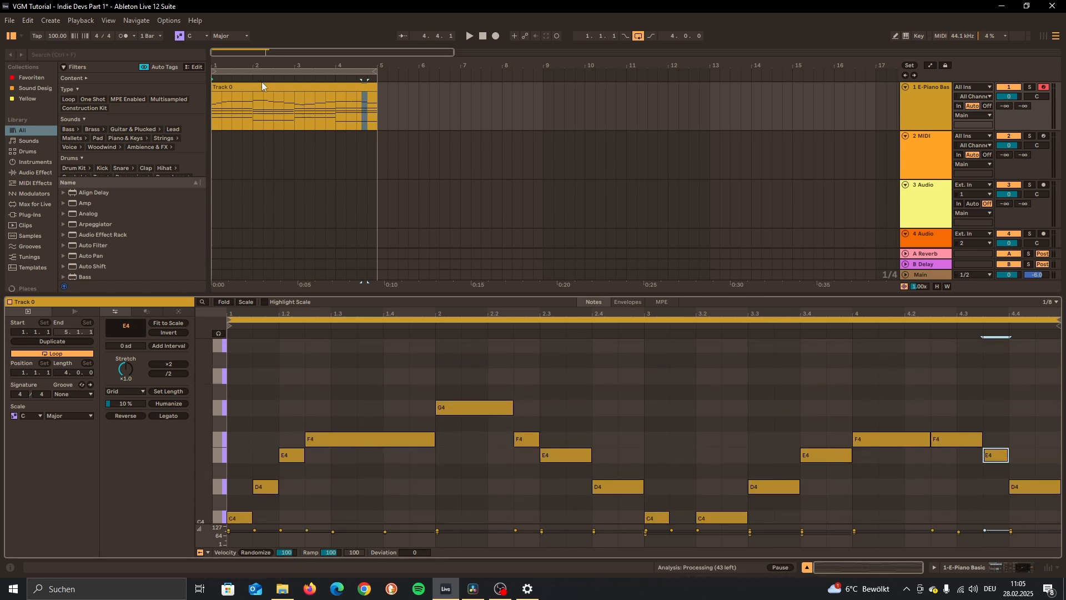
pyautogui.click(294, 87)
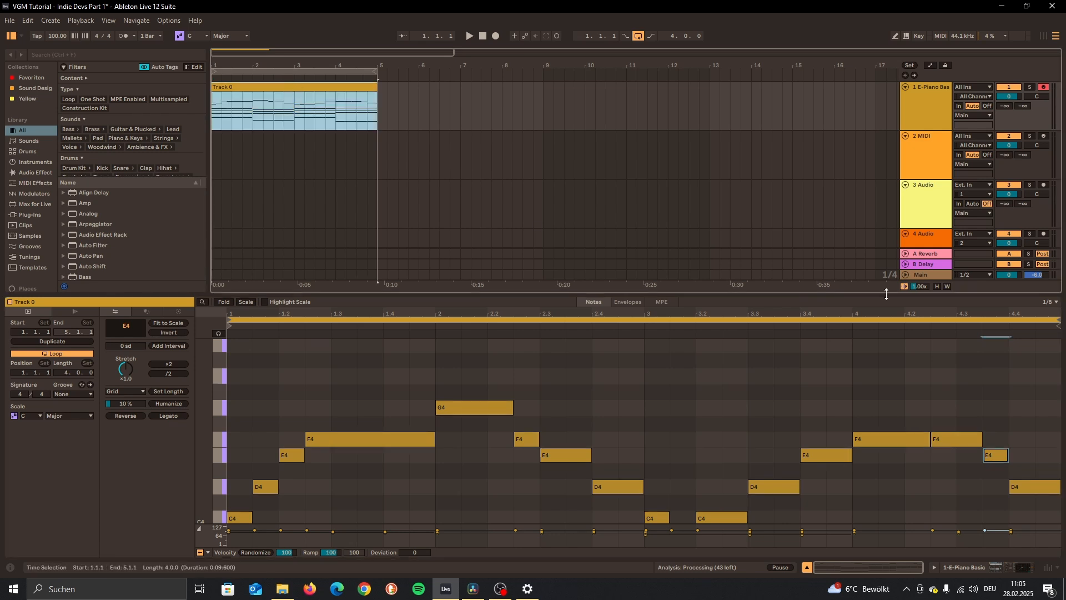
pyautogui.press('space')
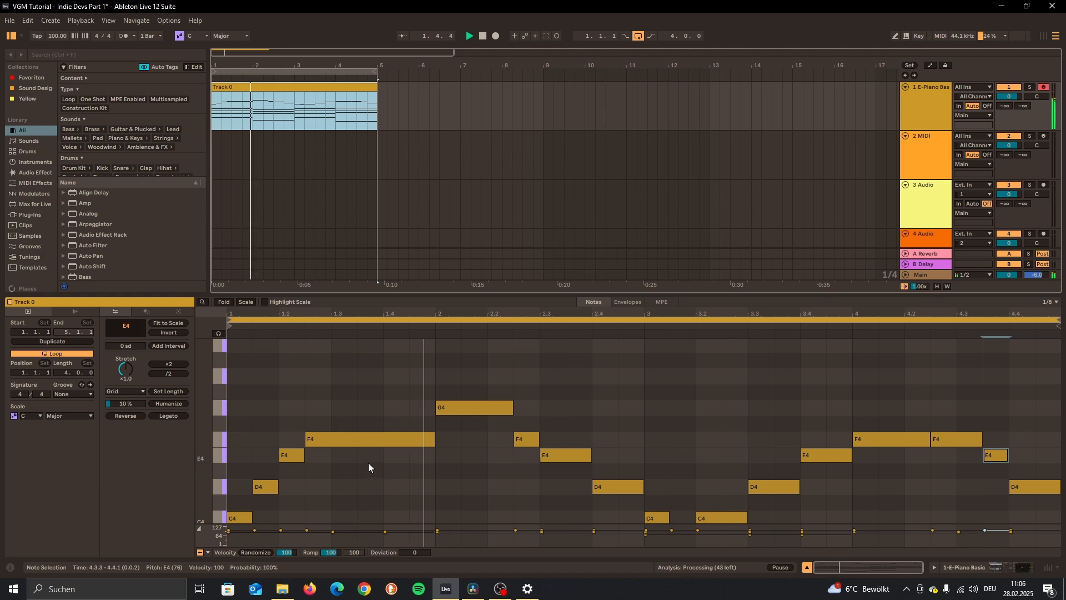
# Step: Extend the third bar's D4 back to start at 3.2.3, shortening the preceding C4 to end there
pyautogui.scroll(-5, 611, 424)
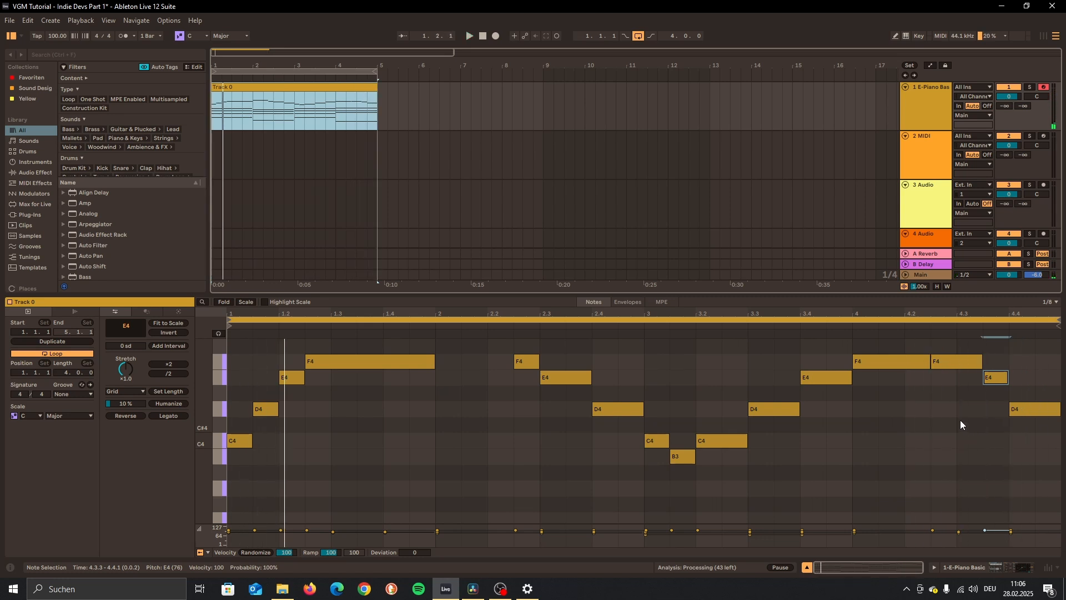
pyautogui.moveTo(749, 409); pyautogui.dragTo(724, 443)
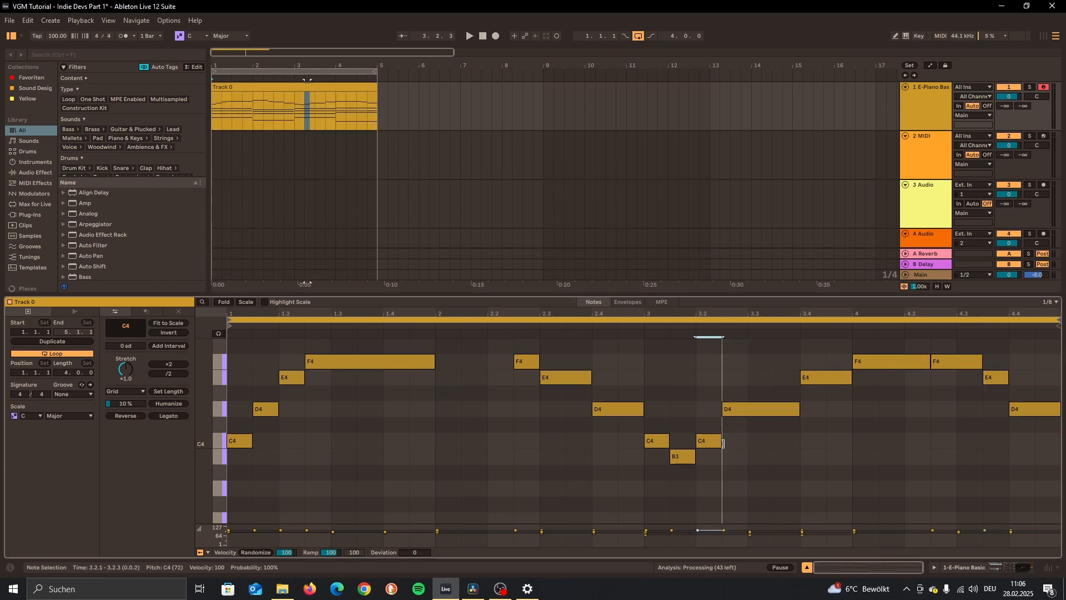
# Step: Play back the loop with the adjusted rhythm and compare the melody notes with the chord tones an octave lower
pyautogui.scroll(1, 391, 451)
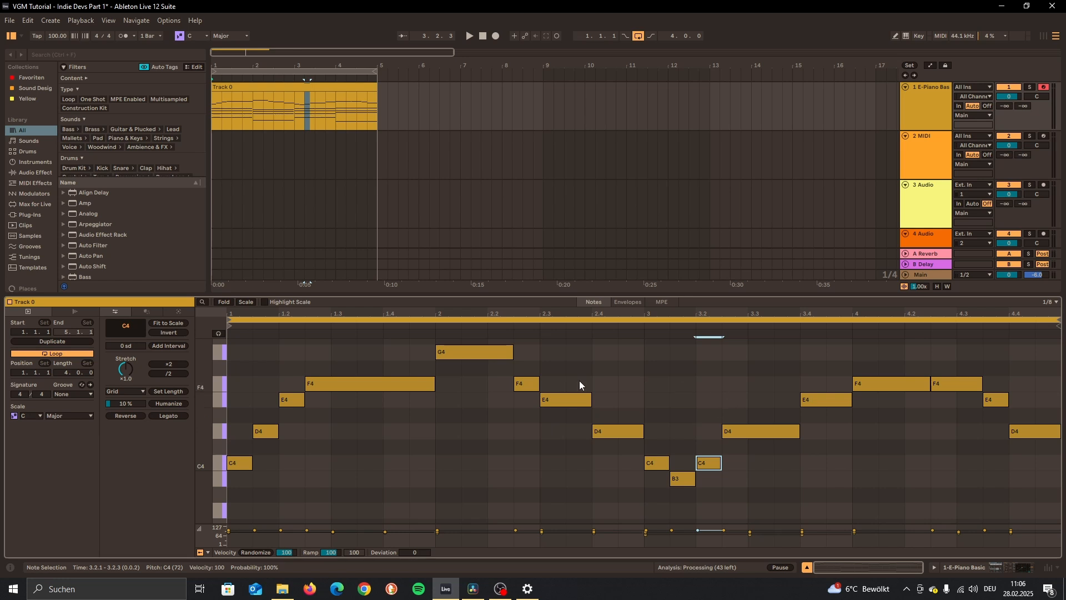
pyautogui.press('space')
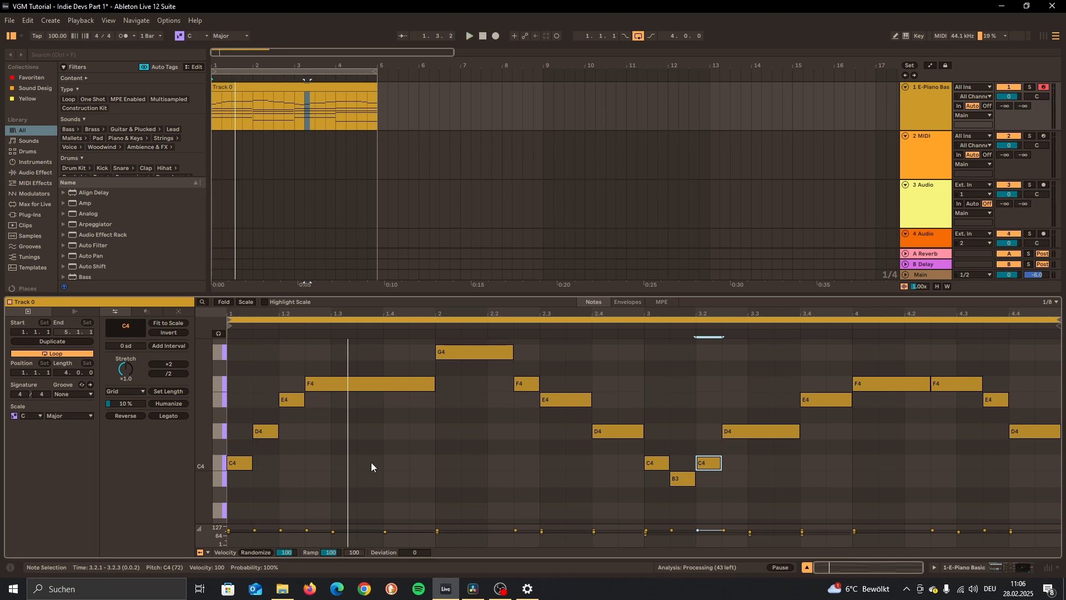
pyautogui.scroll(-4, 753, 461)
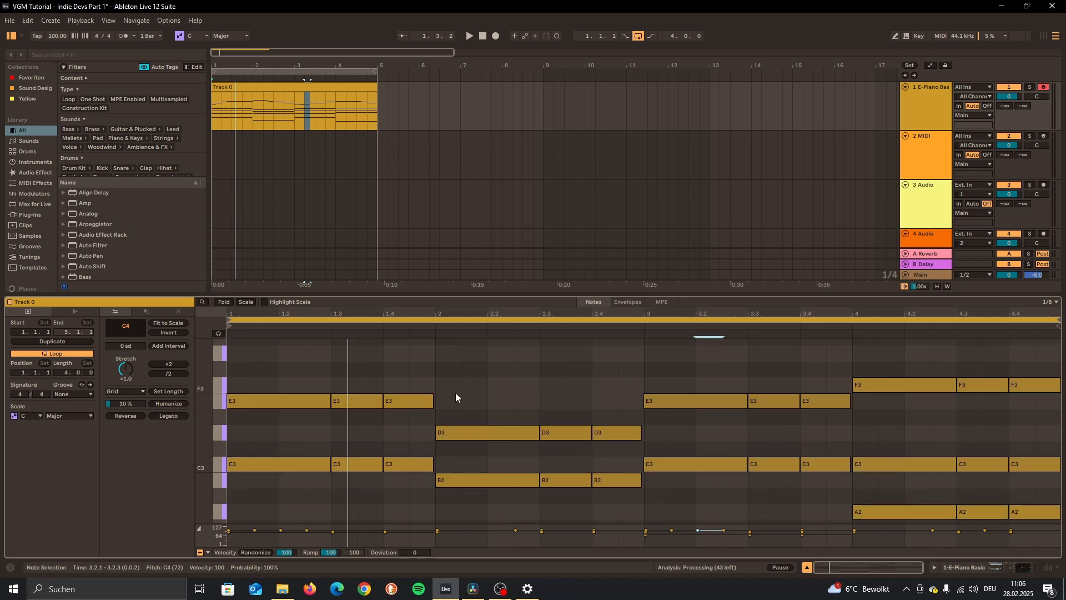
pyautogui.scroll(4, 538, 387)
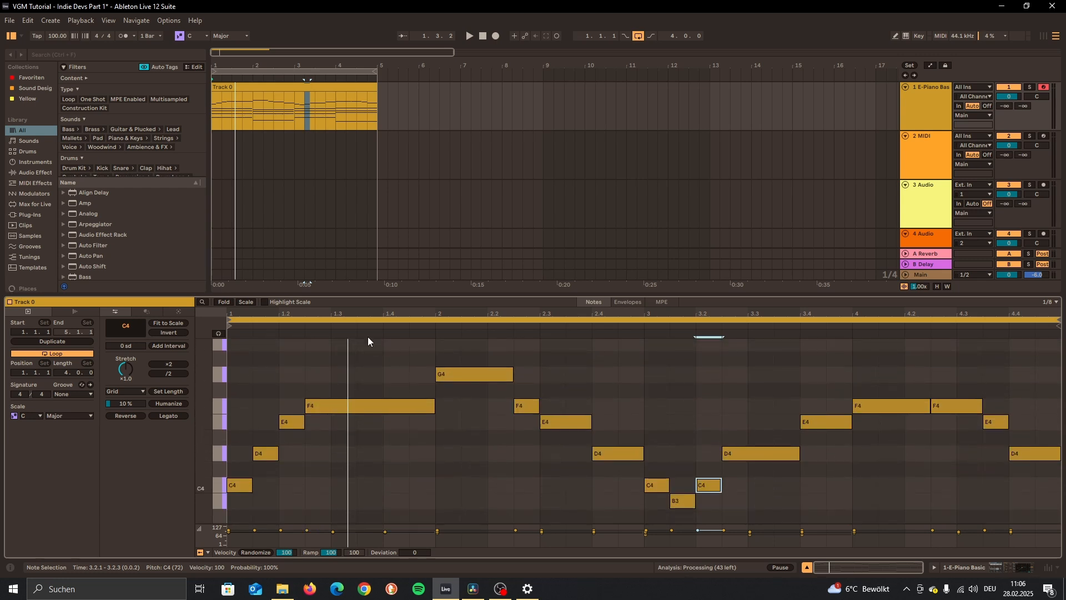
pyautogui.scroll(-1, 504, 428)
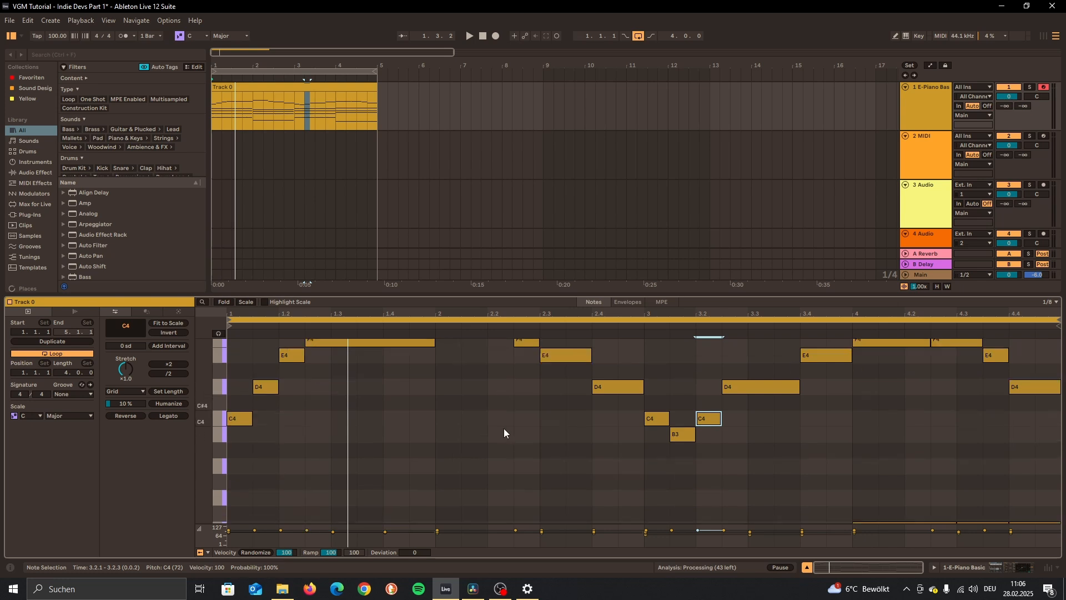
pyautogui.scroll(-4, 504, 428)
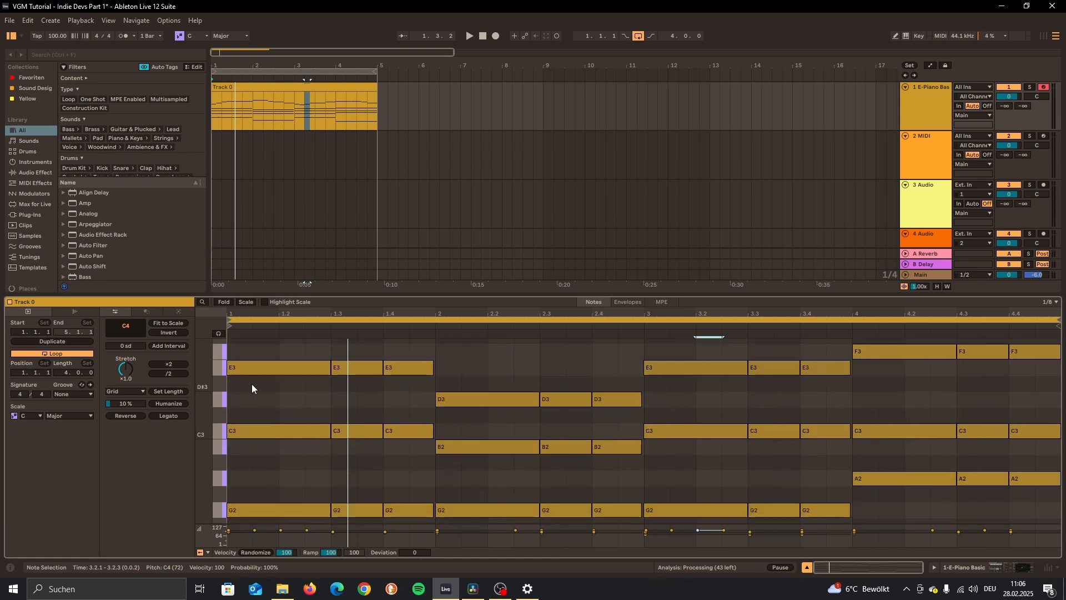
pyautogui.scroll(6, 231, 391)
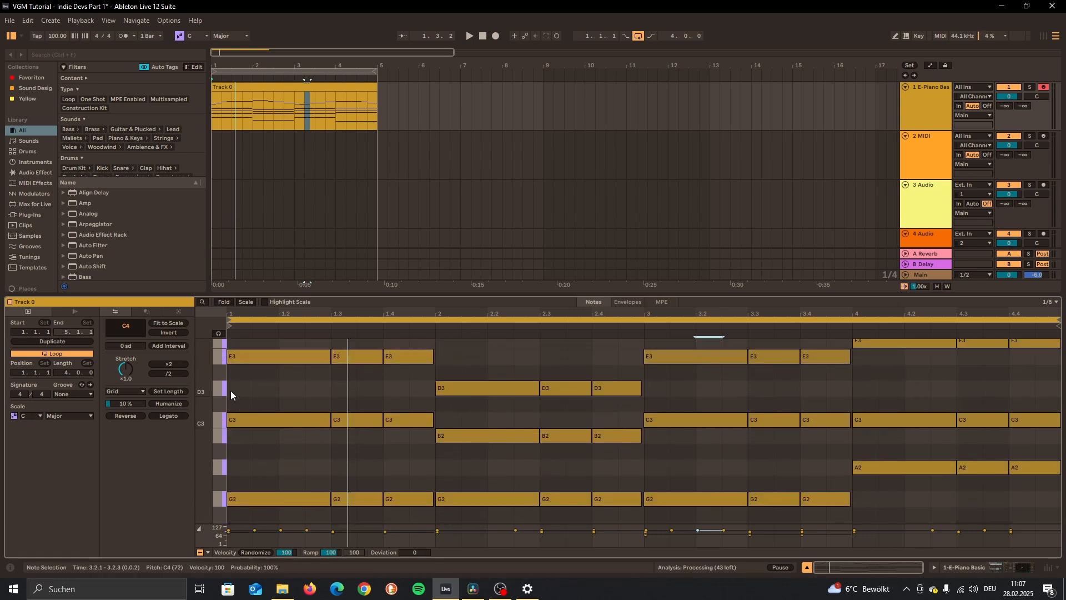
# Step: Duplicate the Track 0 clip so the copy starts at bar 5, and extend the arrangement loop to eight bars
pyautogui.scroll(2, 402, 418)
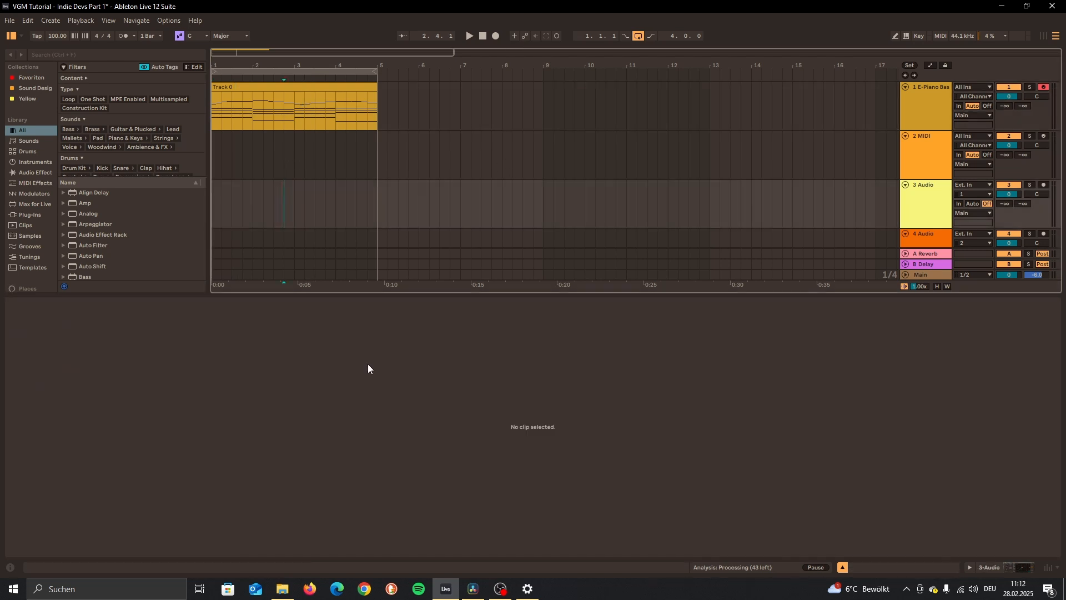
pyautogui.click(286, 85)
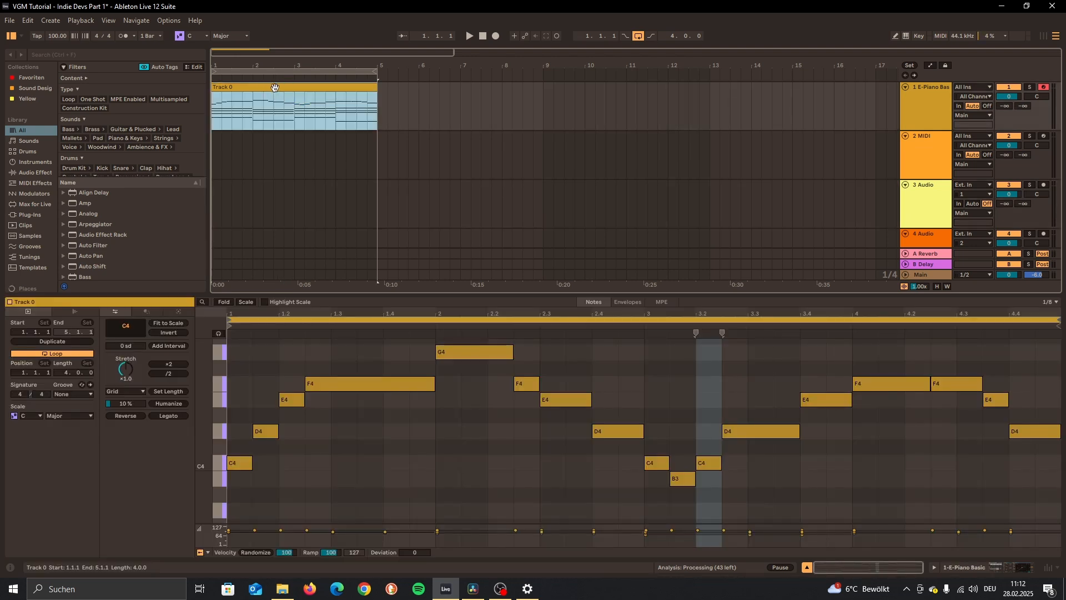
pyautogui.hotkey('ctrl', 'd')
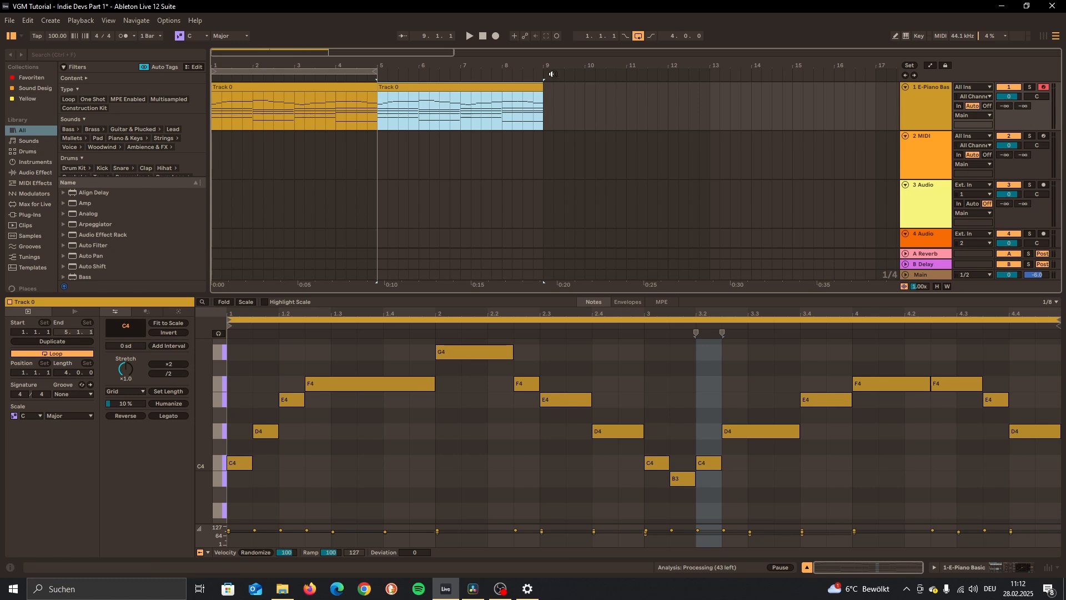
pyautogui.click(288, 92)
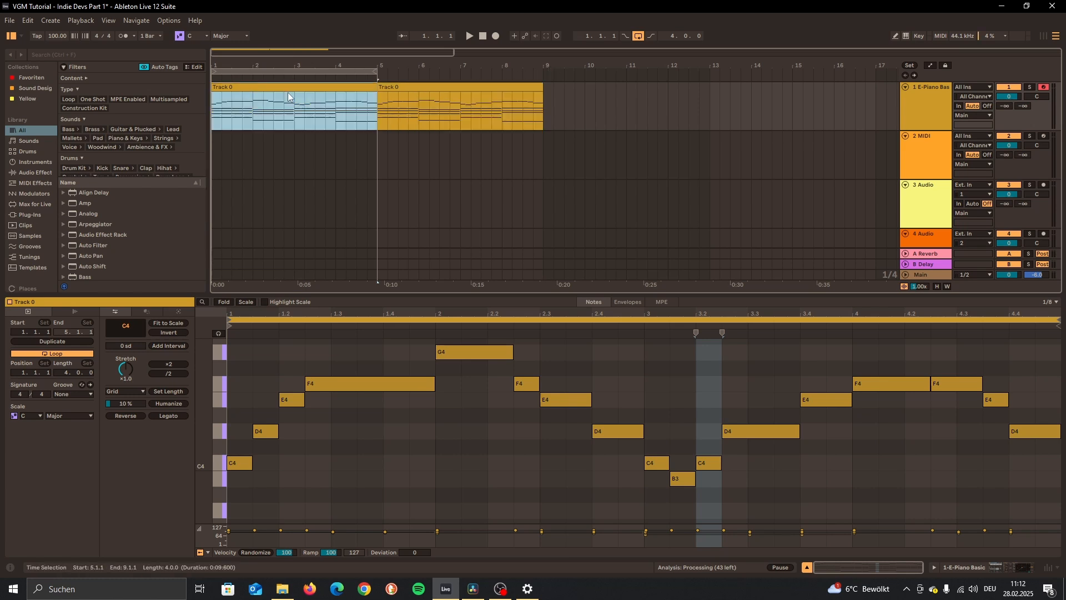
pyautogui.click(403, 87)
pyautogui.click(317, 87)
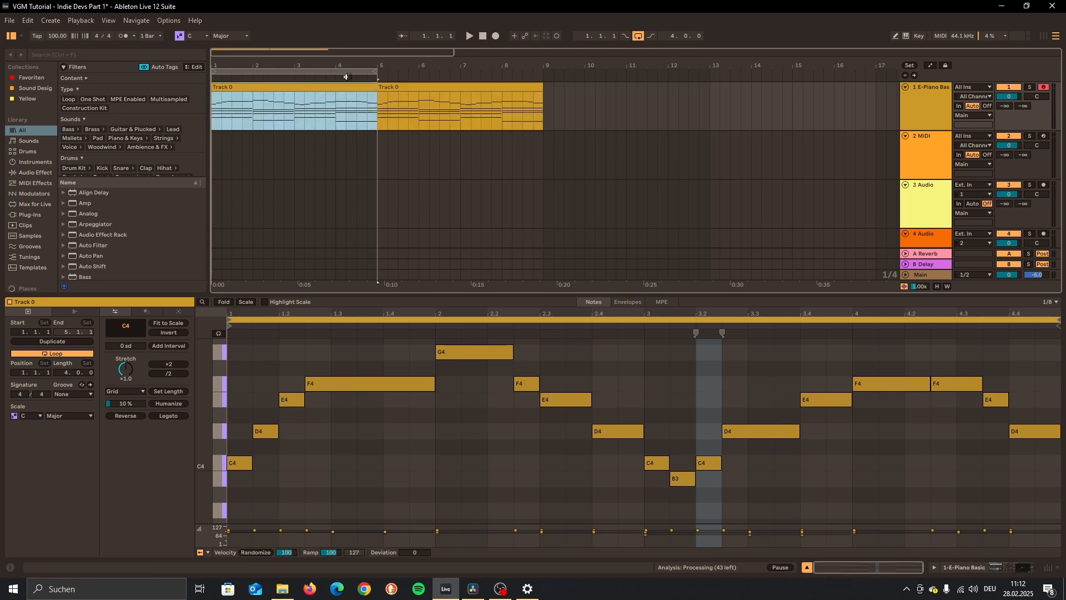
pyautogui.moveTo(376, 72); pyautogui.dragTo(543, 72)
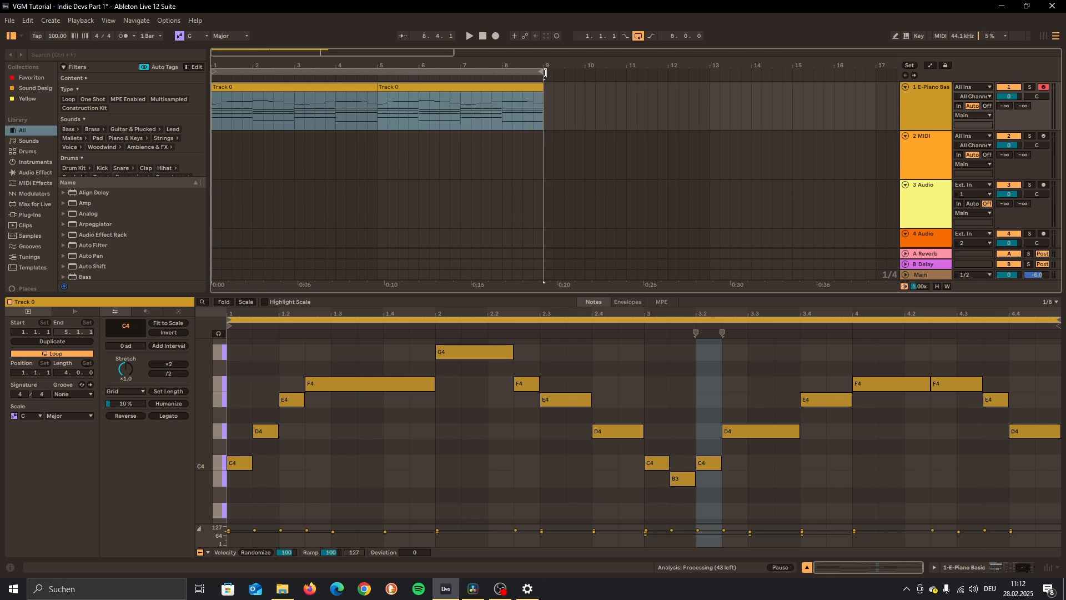
# Step: In the duplicated clip, move all first-bar melody notes to C4 and all second-bar melody notes to G4
pyautogui.click(450, 88)
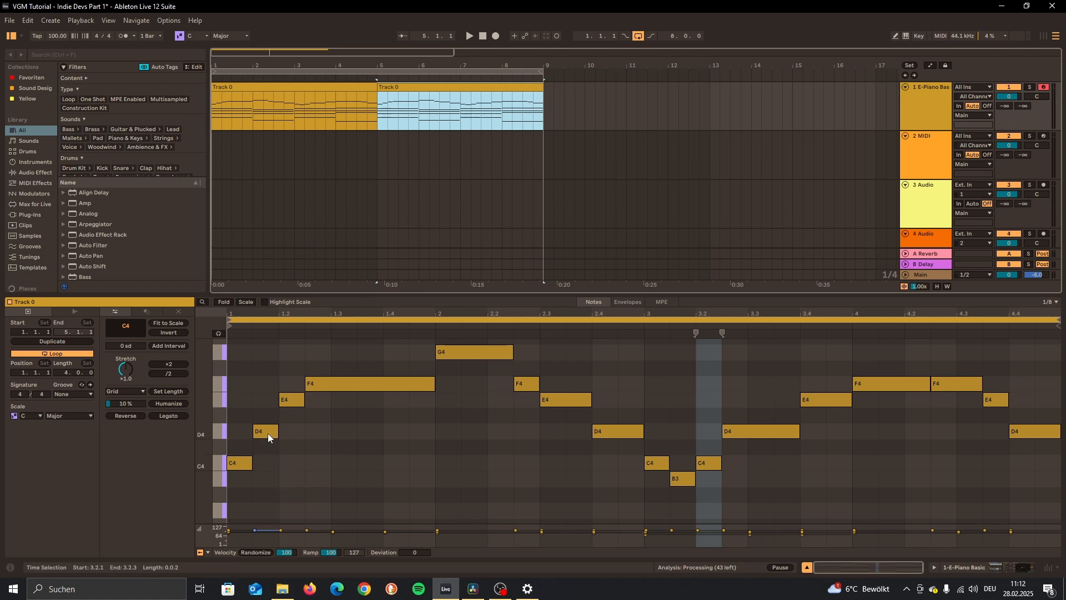
pyautogui.moveTo(265, 434); pyautogui.dragTo(266, 464)
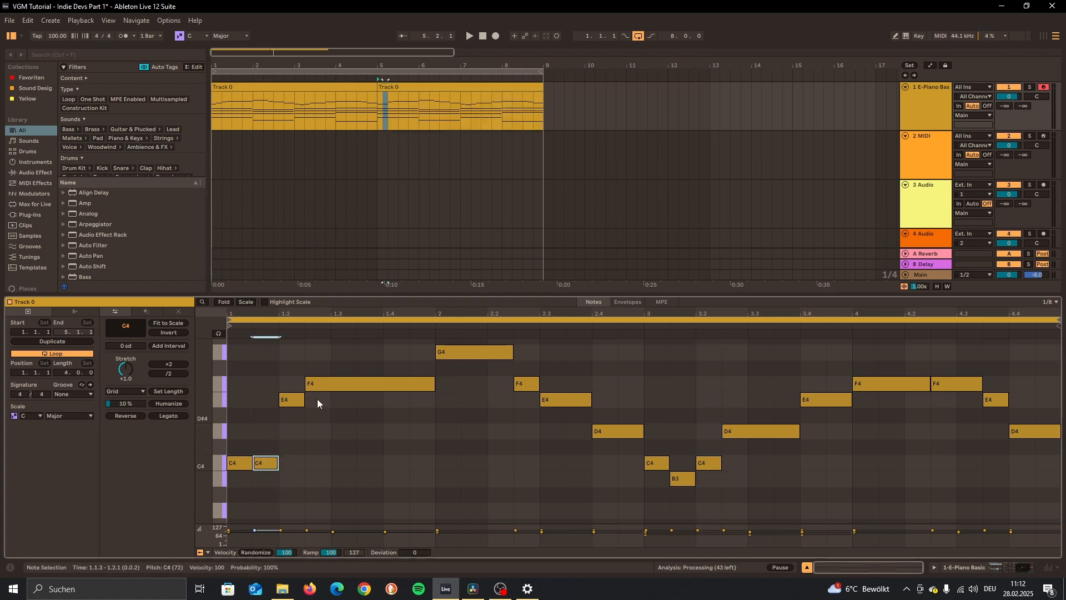
pyautogui.moveTo(290, 404); pyautogui.dragTo(292, 462)
pyautogui.moveTo(368, 384); pyautogui.dragTo(370, 464)
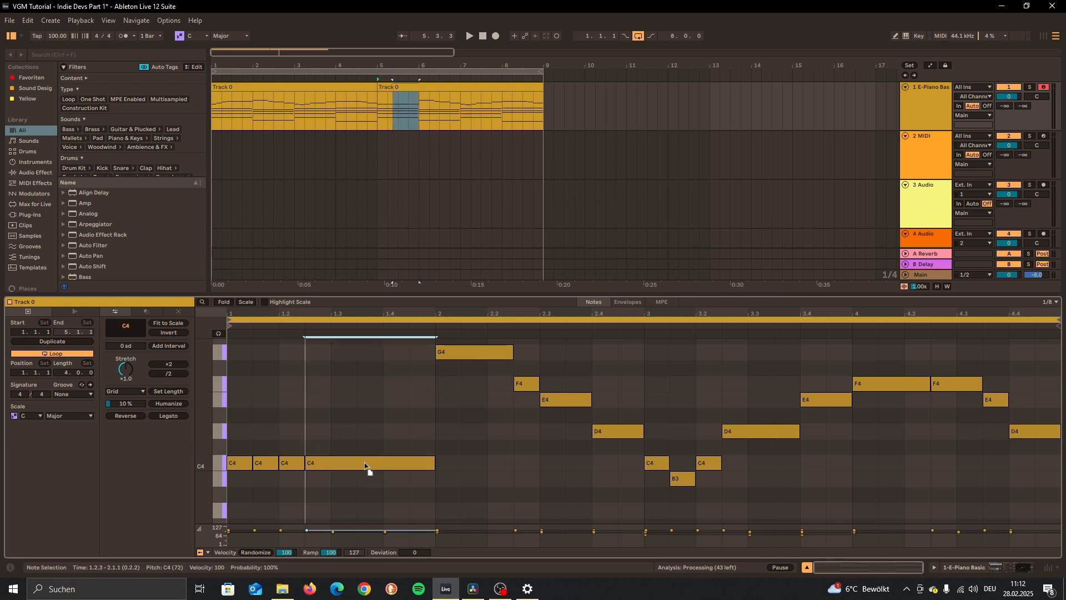
pyautogui.moveTo(525, 384); pyautogui.dragTo(525, 351)
pyautogui.moveTo(565, 398); pyautogui.dragTo(568, 357)
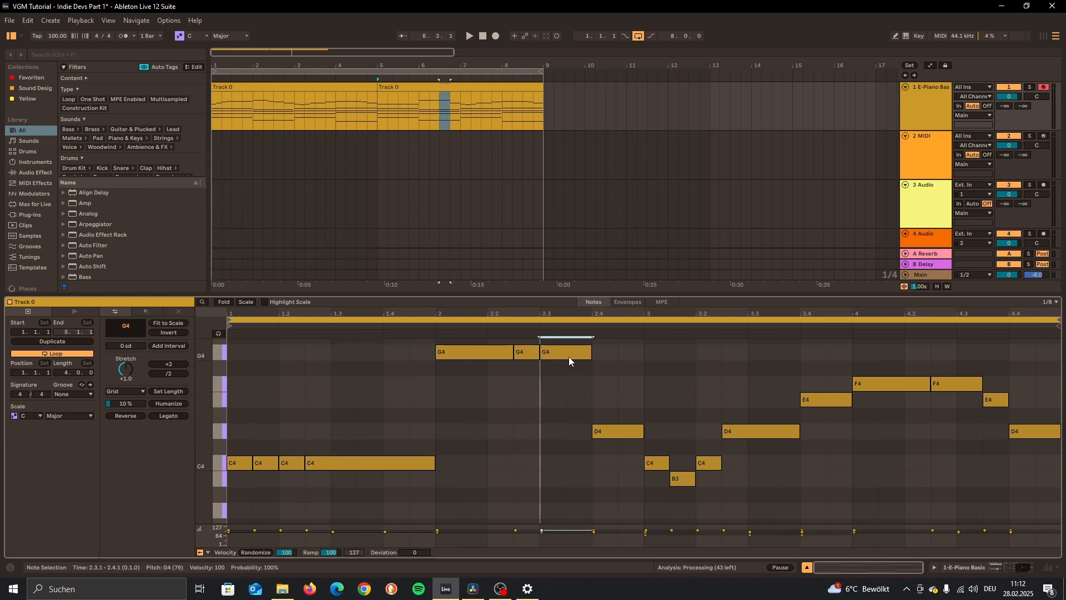
pyautogui.moveTo(608, 432); pyautogui.dragTo(612, 364)
# Step: Move the remaining third-bar melody notes to C4 and the fourth-bar E4 and D4 notes to F4
pyautogui.moveTo(678, 478); pyautogui.dragTo(680, 464)
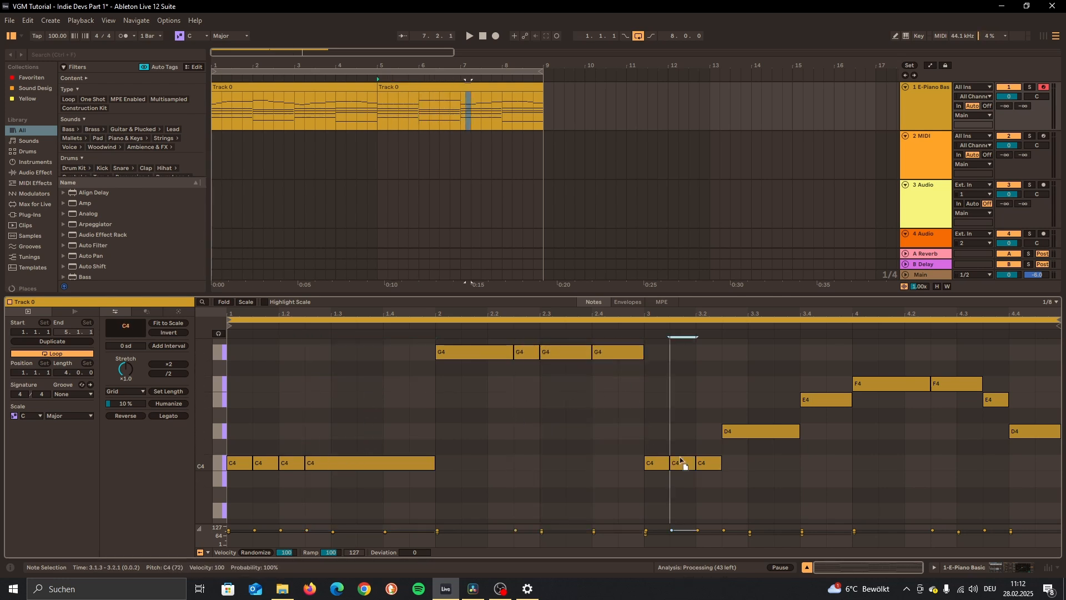
pyautogui.click(751, 439)
pyautogui.moveTo(751, 439); pyautogui.dragTo(750, 464)
pyautogui.moveTo(828, 399); pyautogui.dragTo(838, 464)
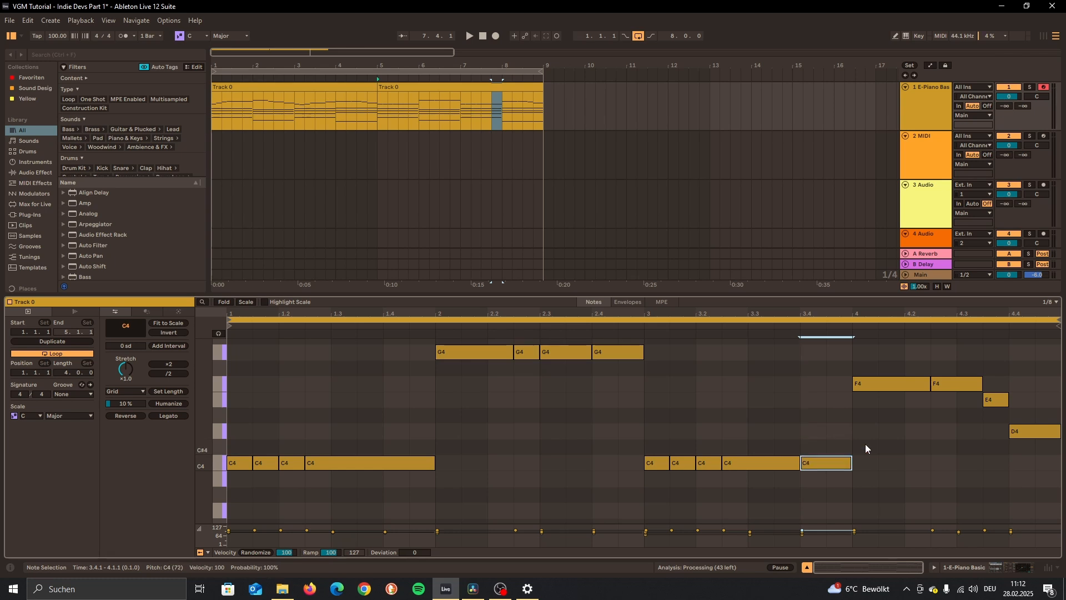
pyautogui.moveTo(995, 398); pyautogui.dragTo(1000, 385)
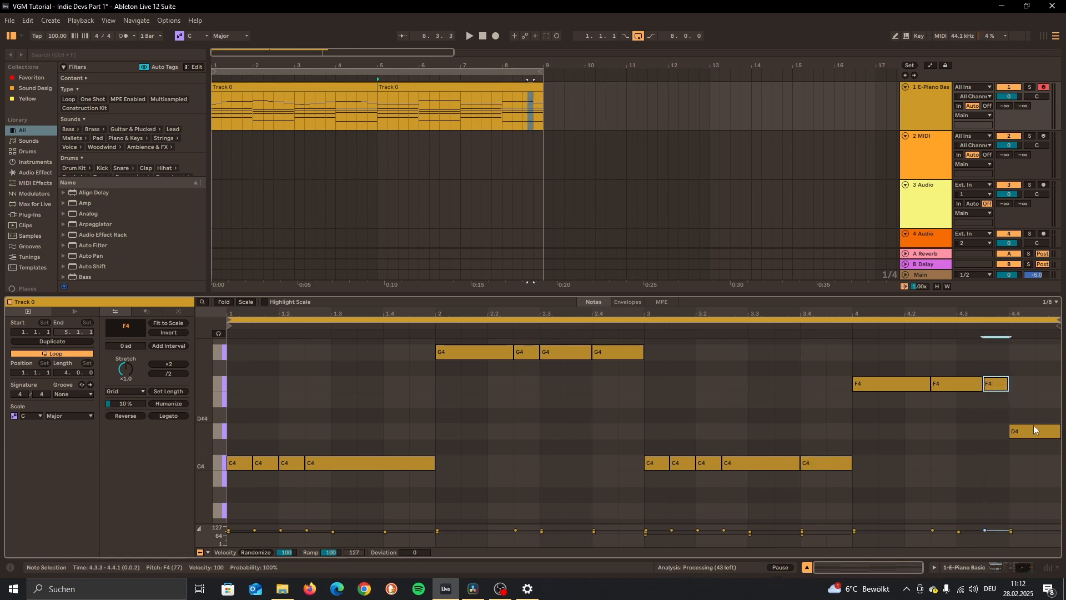
pyautogui.moveTo(1034, 426); pyautogui.dragTo(1022, 385)
# Step: Compare the second bar's G4 melody notes with the chord notes below them
pyautogui.scroll(-4, 547, 433)
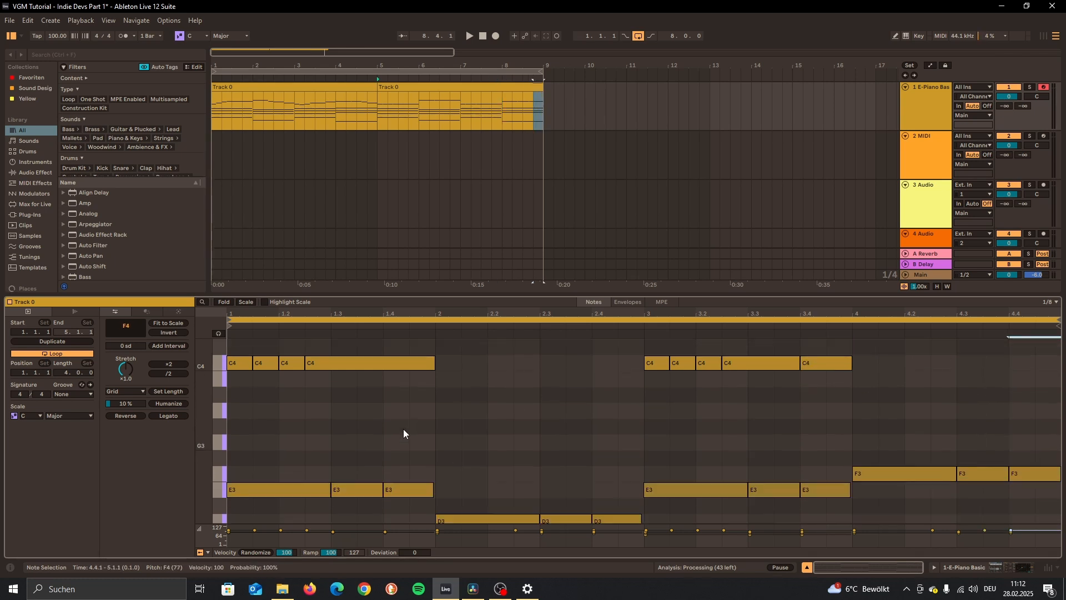
pyautogui.scroll(-4, 426, 417)
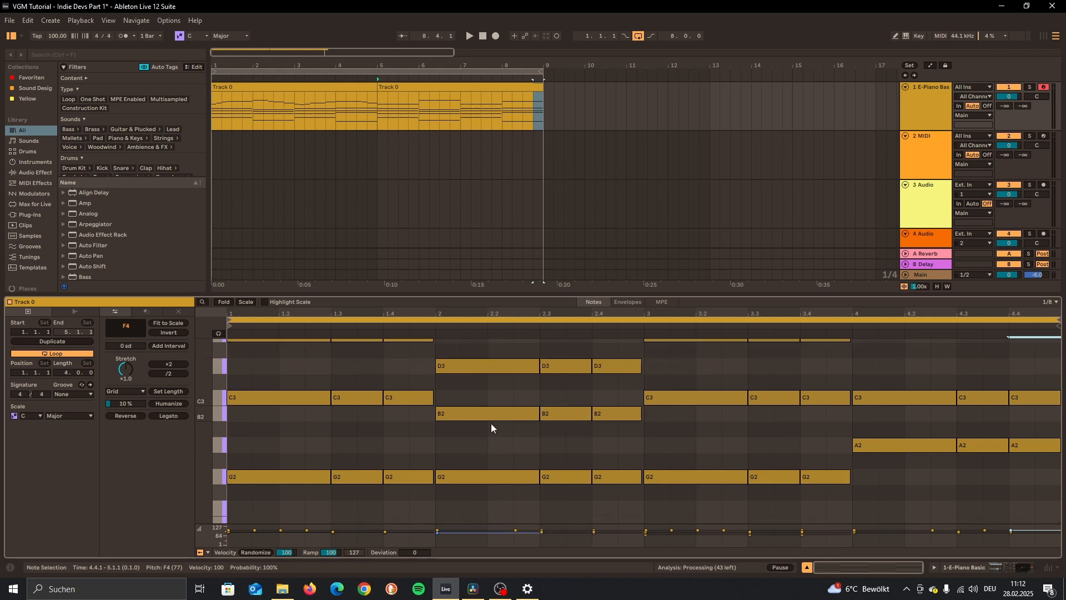
pyautogui.scroll(4, 517, 394)
pyautogui.scroll(2, 511, 394)
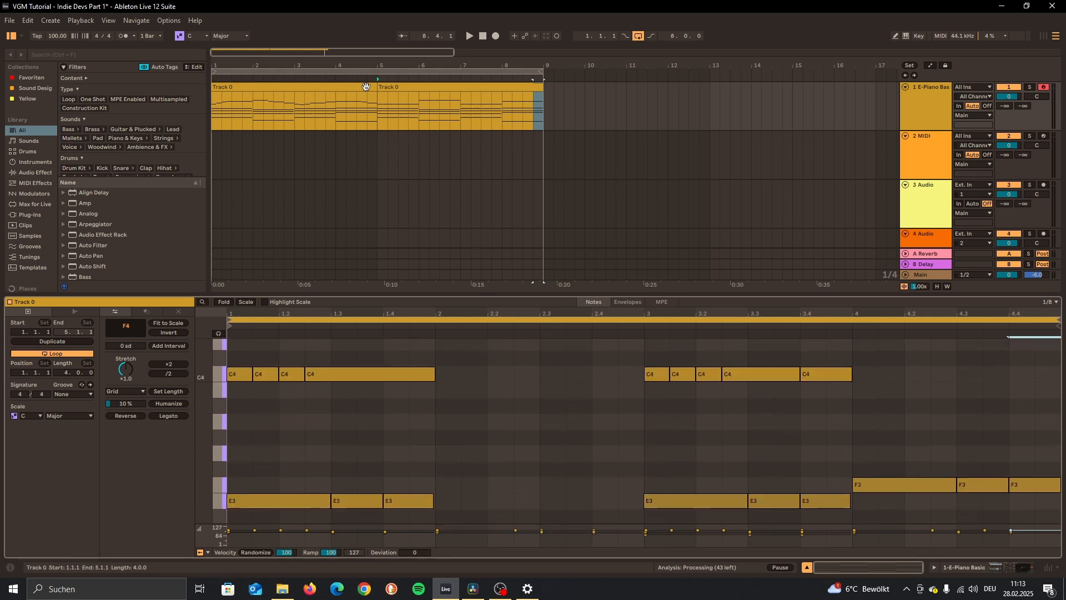
pyautogui.scroll(-4, 505, 408)
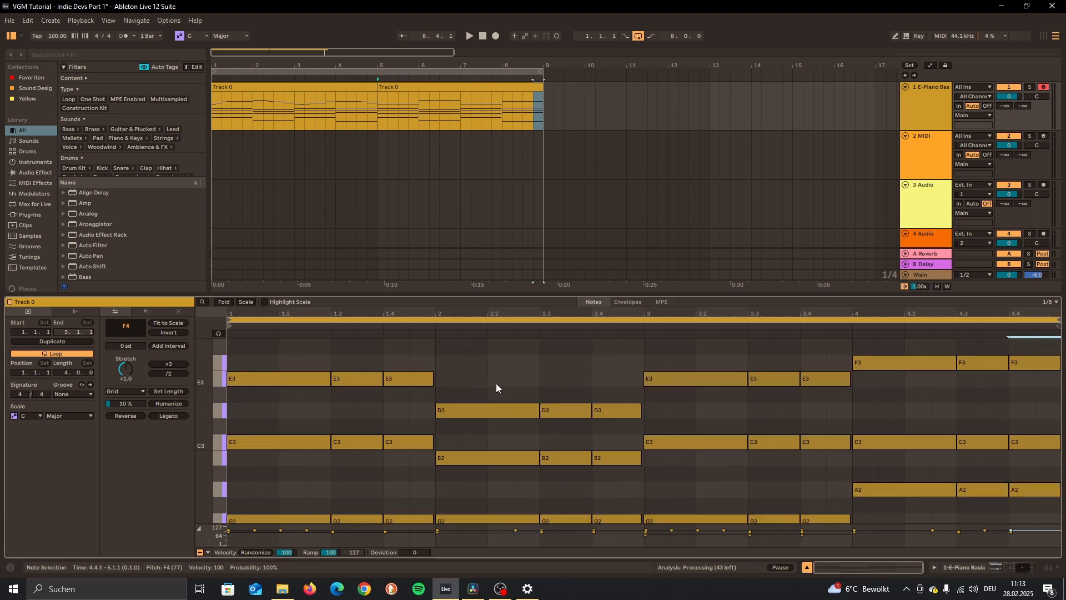
pyautogui.scroll(-1, 492, 368)
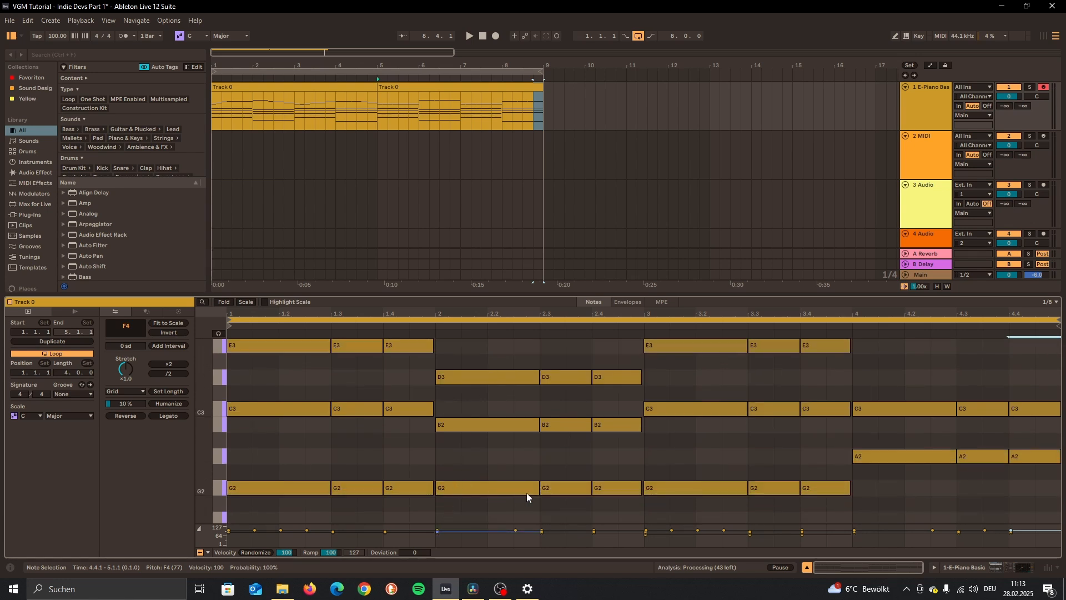
pyautogui.scroll(5, 488, 427)
pyautogui.scroll(-4, 487, 416)
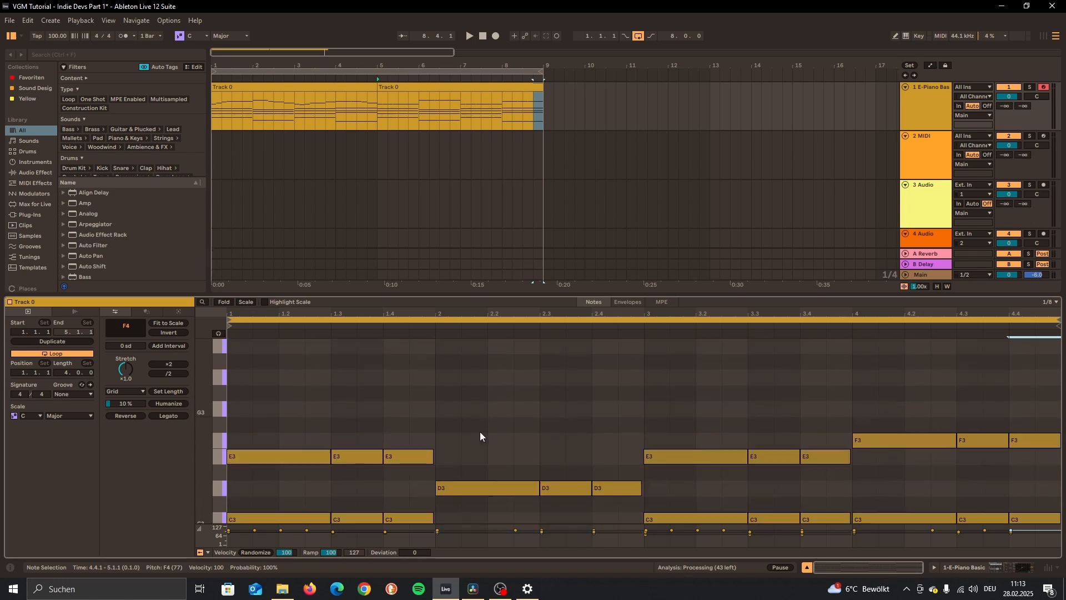
pyautogui.scroll(3, 533, 406)
pyautogui.scroll(7, 533, 403)
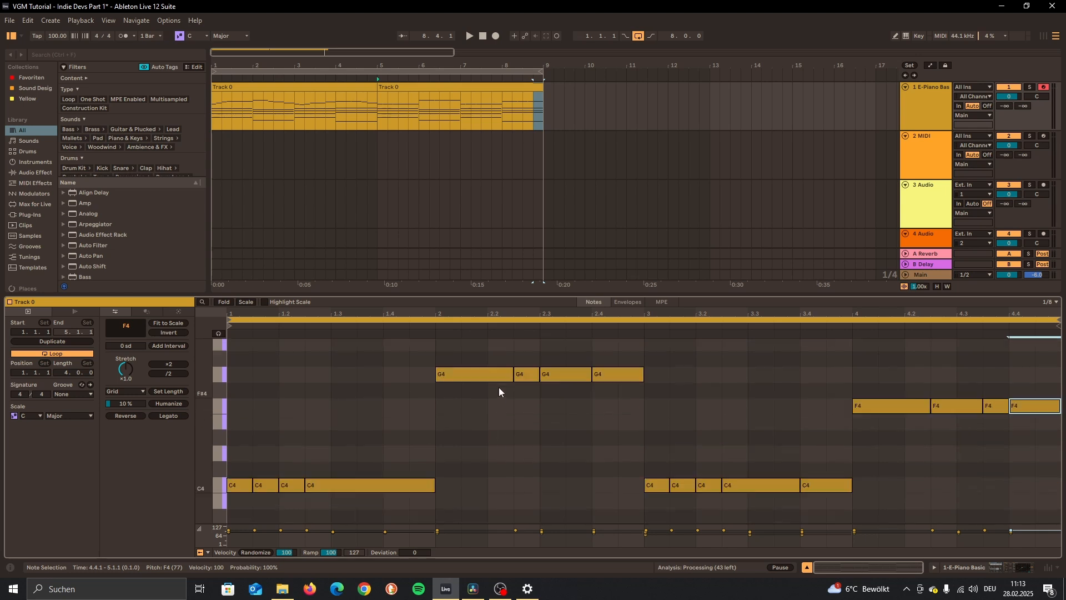
# Step: Move the second bar's four G4 melody notes down together to B3
pyautogui.moveTo(467, 396); pyautogui.dragTo(648, 448)
pyautogui.scroll(-3, 495, 374)
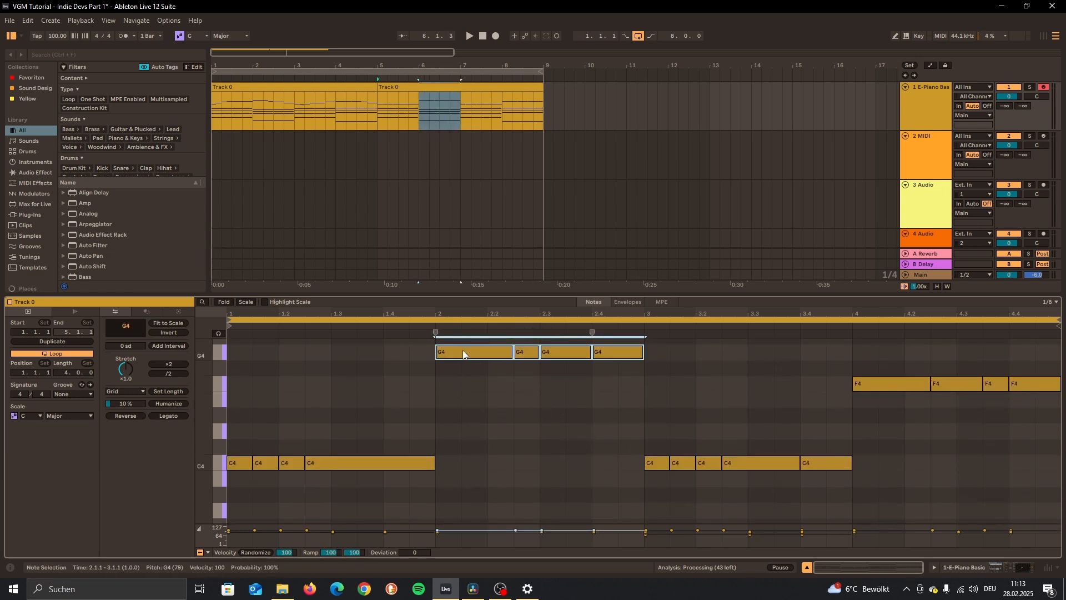
pyautogui.moveTo(462, 350); pyautogui.dragTo(447, 476)
# Step: Check the chord notes in the fourth bar and move its four F4 melody notes down to A3
pyautogui.scroll(-5, 480, 433)
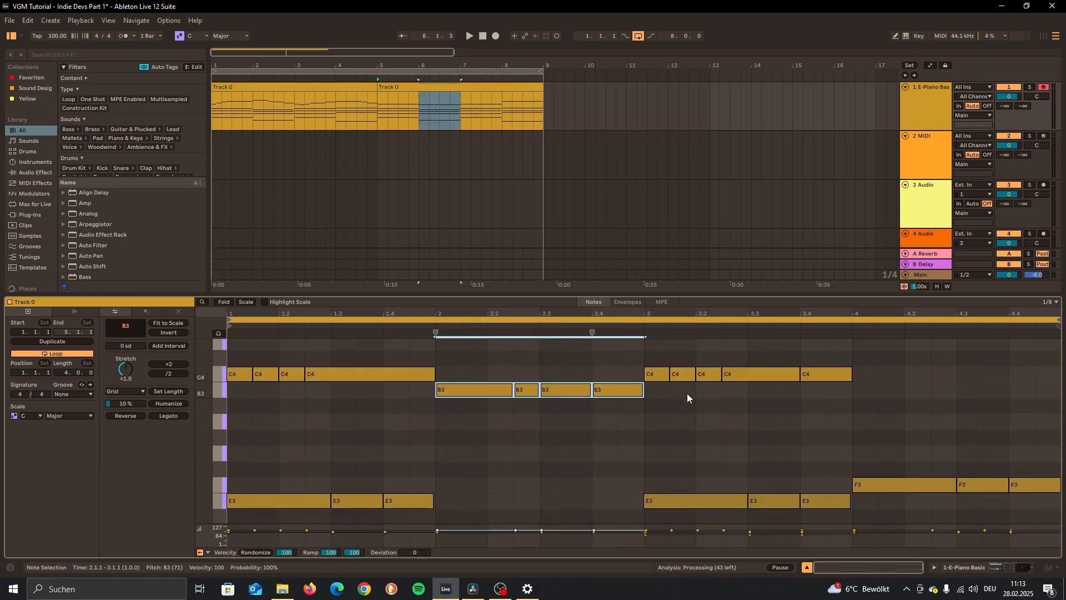
pyautogui.scroll(-4, 689, 395)
pyautogui.scroll(-5, 655, 441)
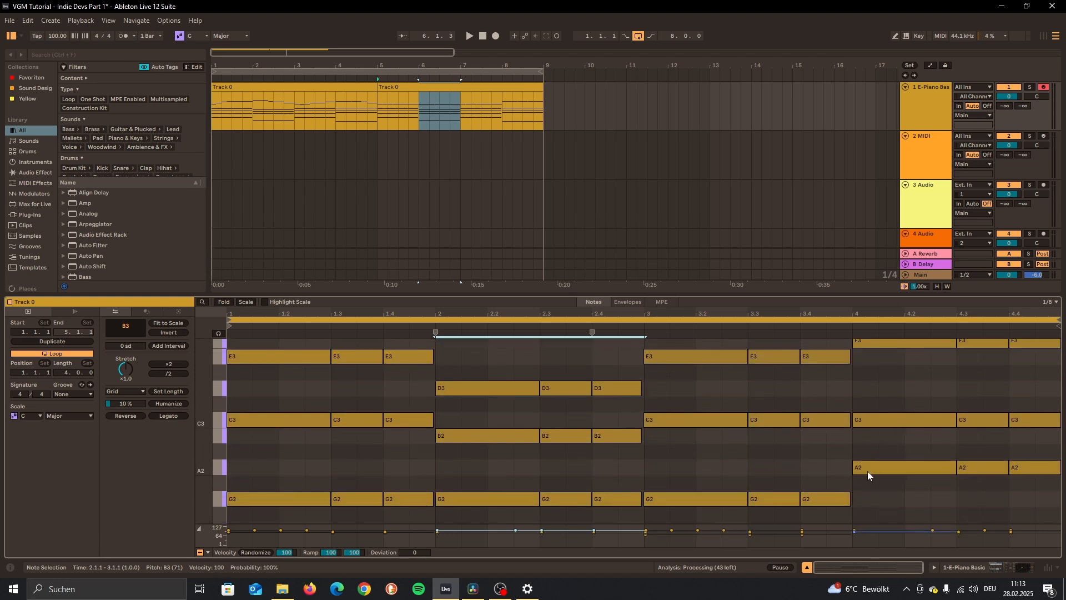
pyautogui.scroll(15, 888, 438)
pyautogui.click(883, 378)
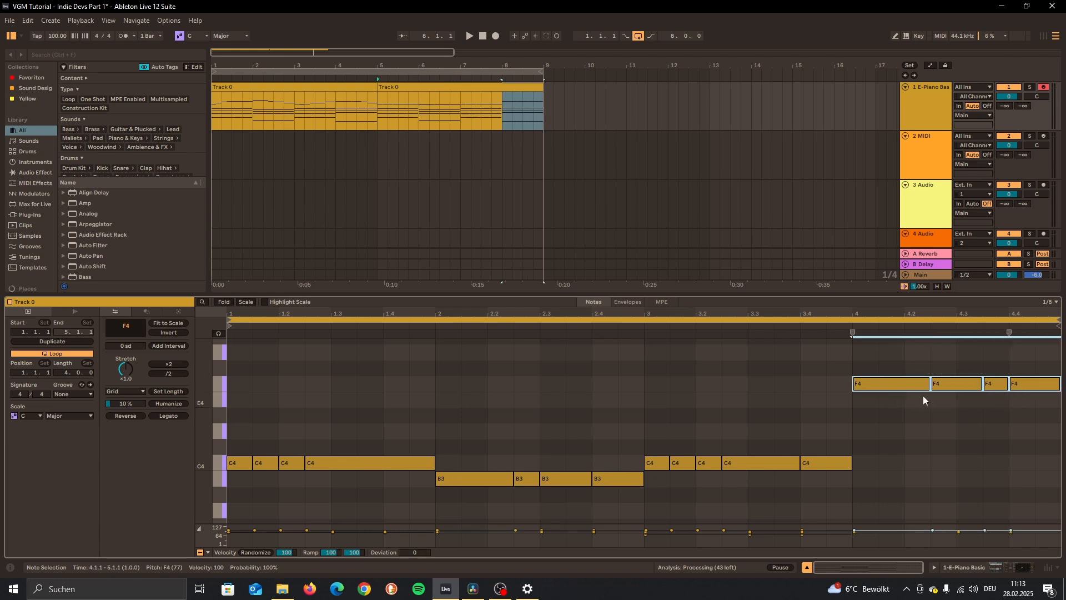
pyautogui.scroll(-2, 885, 400)
pyautogui.moveTo(861, 350); pyautogui.dragTo(864, 486)
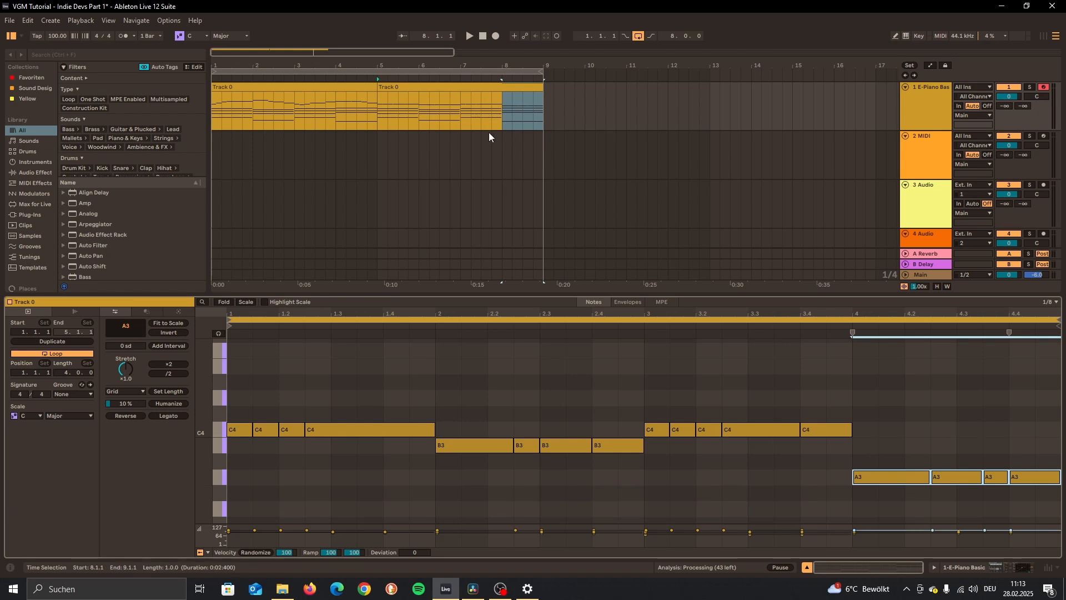
# Step: Play the duplicated clip from bar 5 to hear the single-pitch melody over each chord
pyautogui.click(379, 101)
pyautogui.press('space')
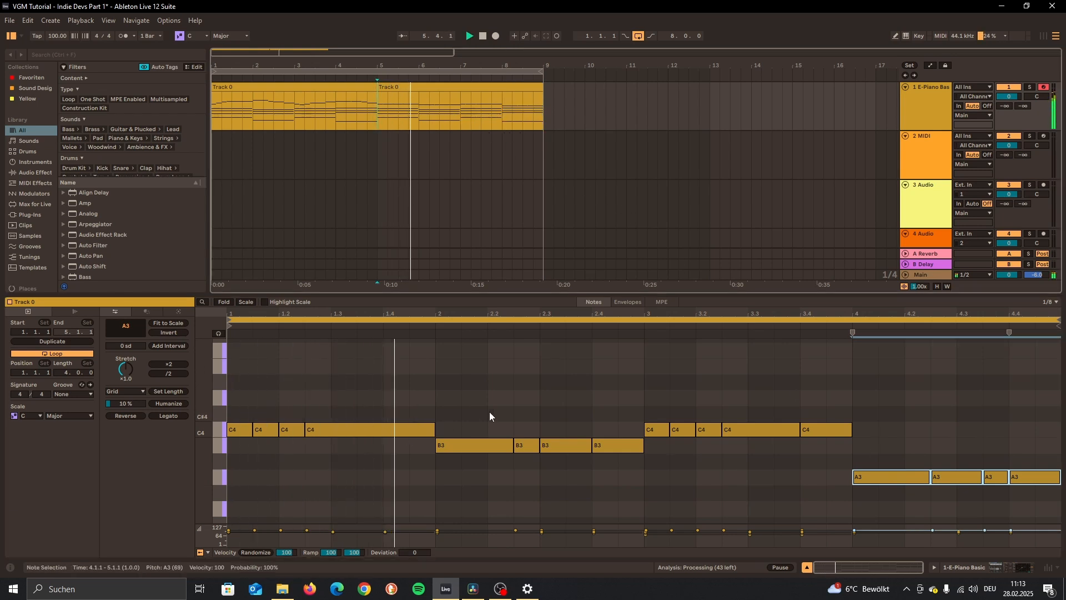
pyautogui.scroll(-1, 500, 389)
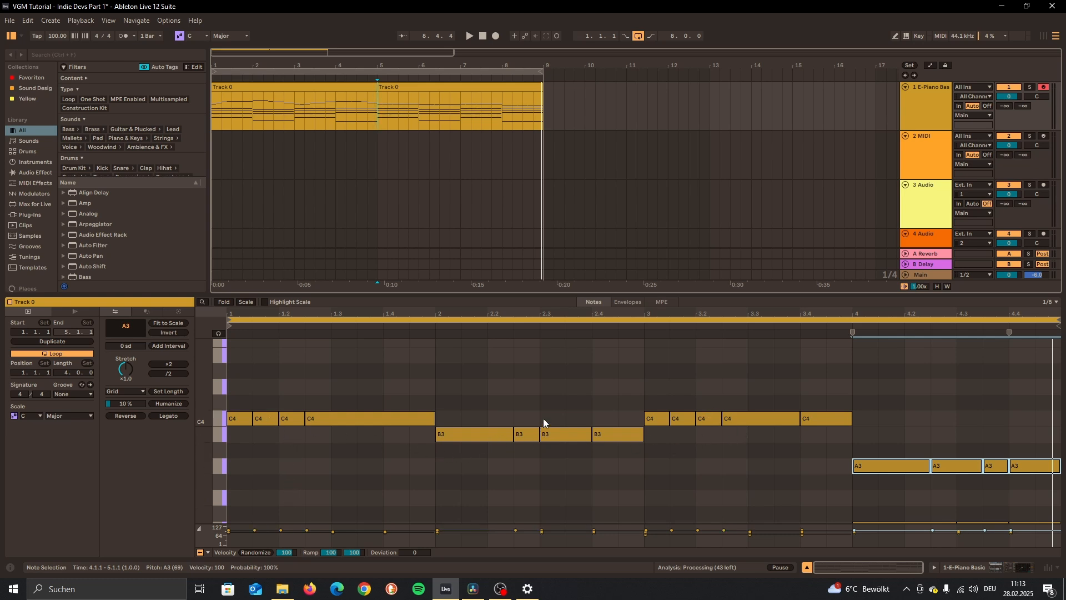
# Step: Lower the first bar's second note to B3, its long last note to A3, and the second bar's note at 2.3 to A3
pyautogui.moveTo(270, 422); pyautogui.dragTo(293, 420)
pyautogui.moveTo(332, 419); pyautogui.dragTo(334, 461)
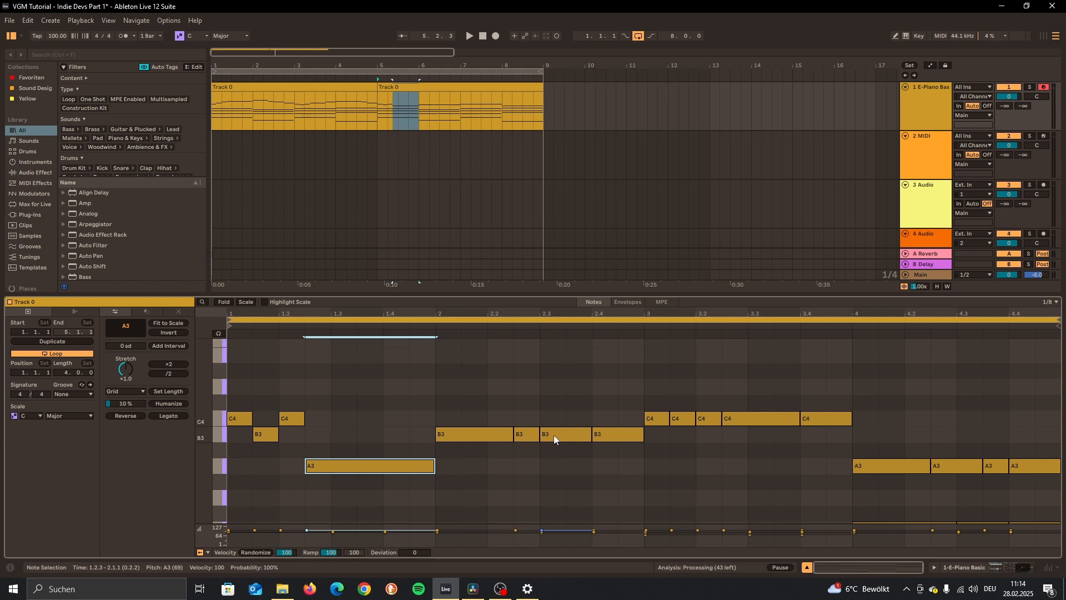
pyautogui.moveTo(575, 435); pyautogui.dragTo(556, 466)
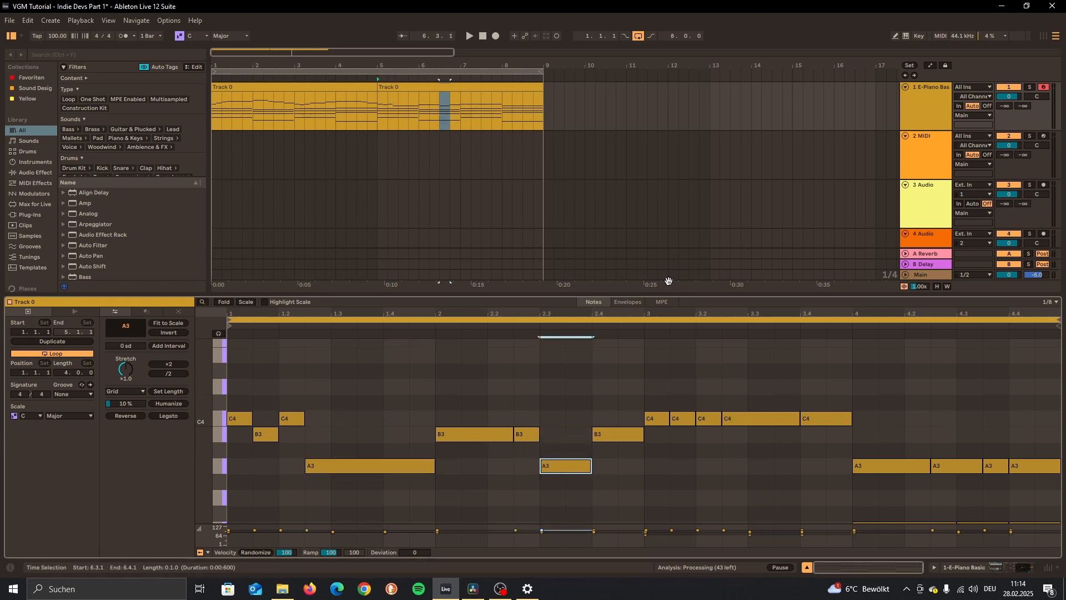
# Step: Play the duplicated clip from its start and replay it from 6.3.1 to check the varied melody
pyautogui.click(397, 318)
pyautogui.press('space')
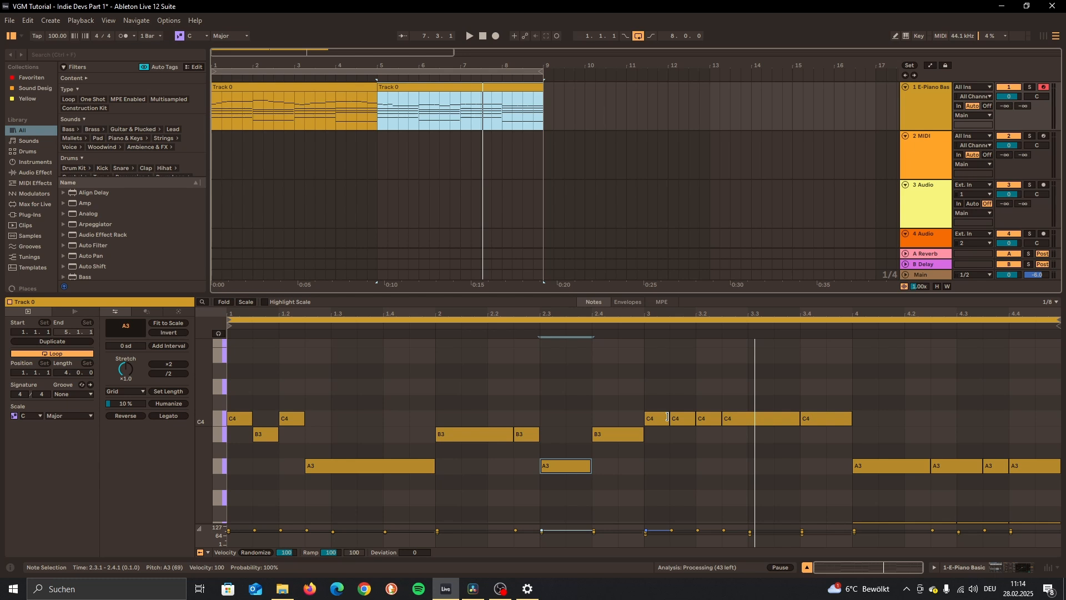
pyautogui.click(441, 112)
pyautogui.press('space')
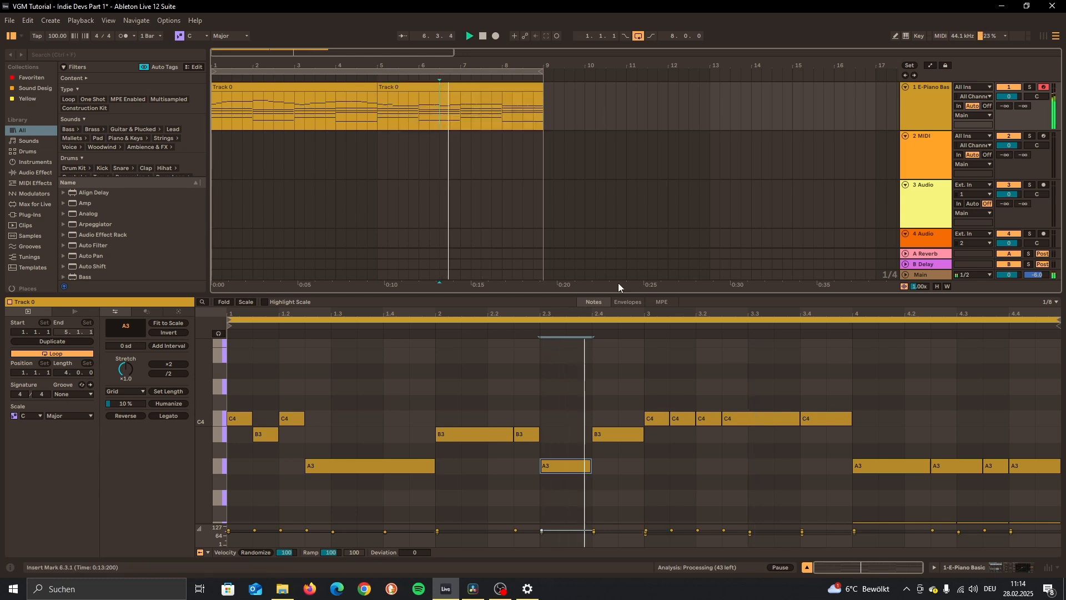
# Step: Join the third bar's C4 notes into one full-bar note and delete the fourth bar's four A3 melody notes
pyautogui.moveTo(679, 407); pyautogui.dragTo(875, 454)
pyautogui.moveTo(658, 398); pyautogui.dragTo(812, 425)
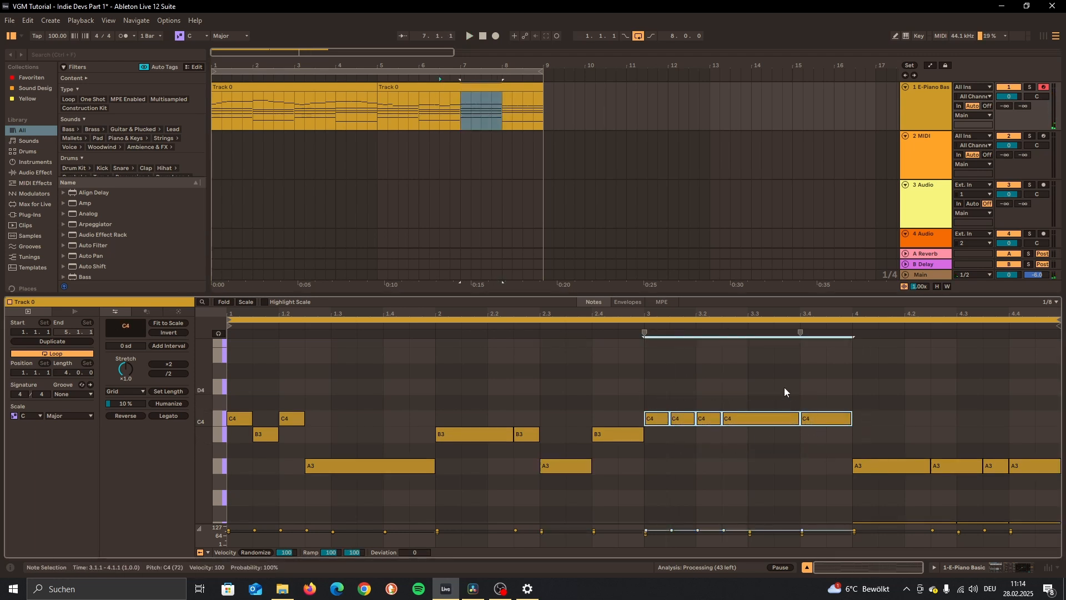
pyautogui.hotkey('ctrl', 'j')
pyautogui.press('space')
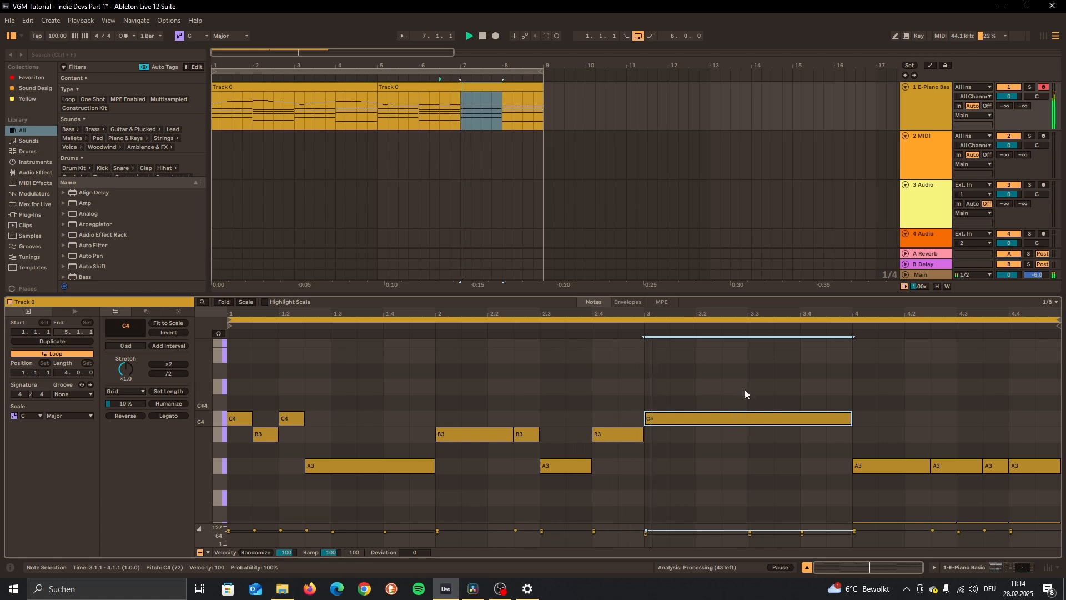
pyautogui.moveTo(883, 447); pyautogui.dragTo(1051, 473)
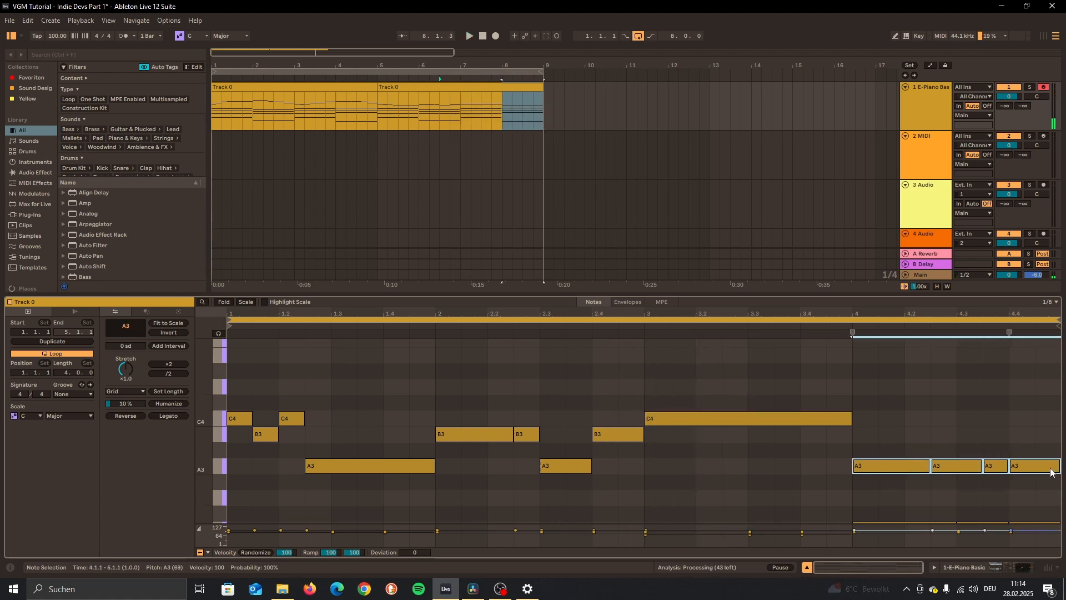
pyautogui.press('Delete')
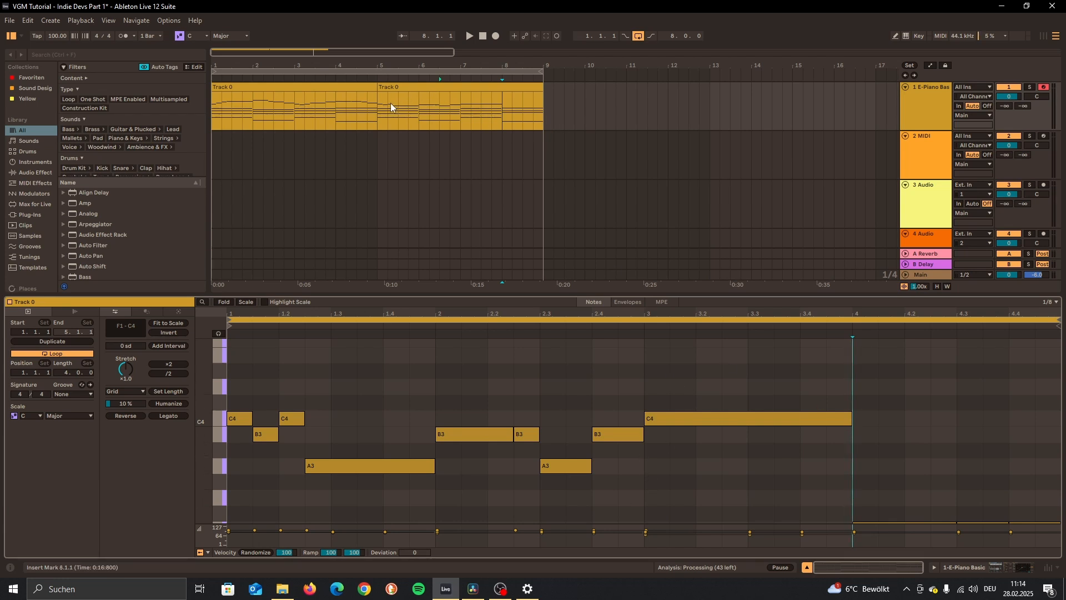
# Step: Play the duplicated clip from bar 5 to check its melody with the full-bar C4 note
pyautogui.click(374, 99)
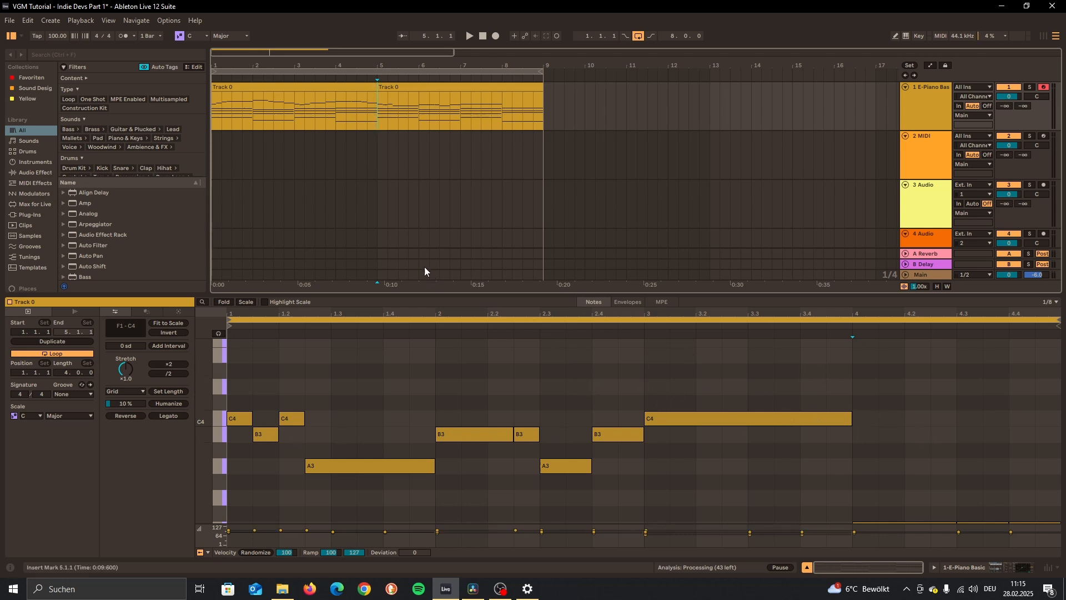
pyautogui.click(401, 88)
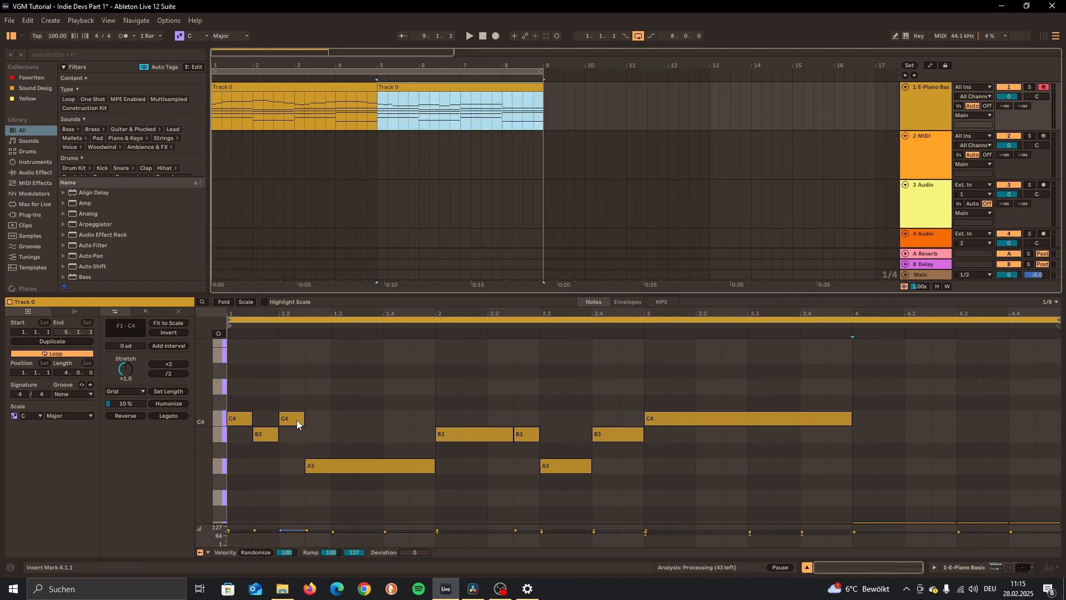
pyautogui.press('space')
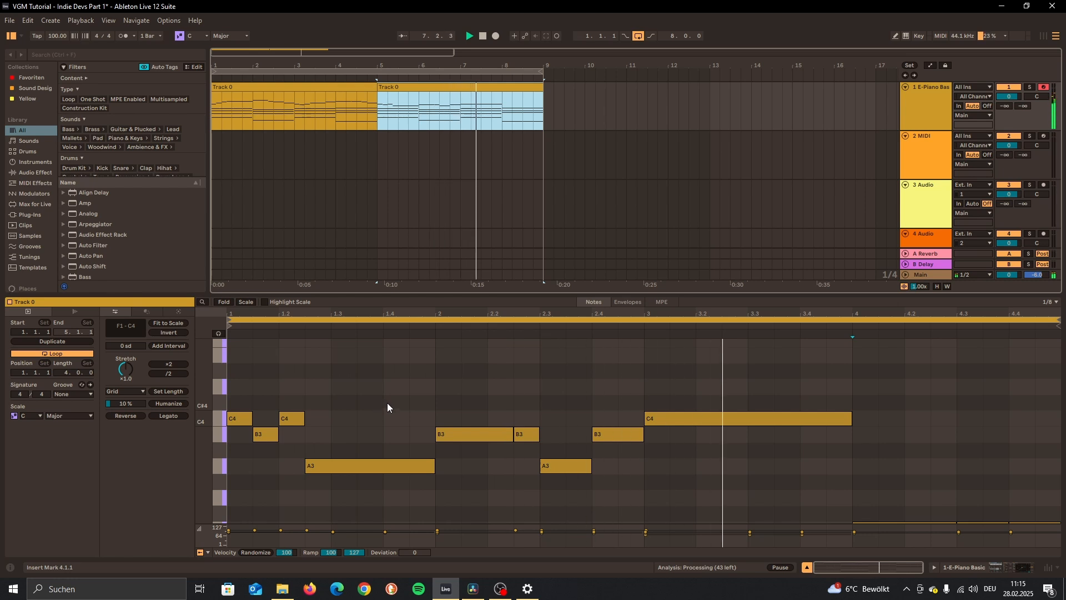
pyautogui.click(260, 85)
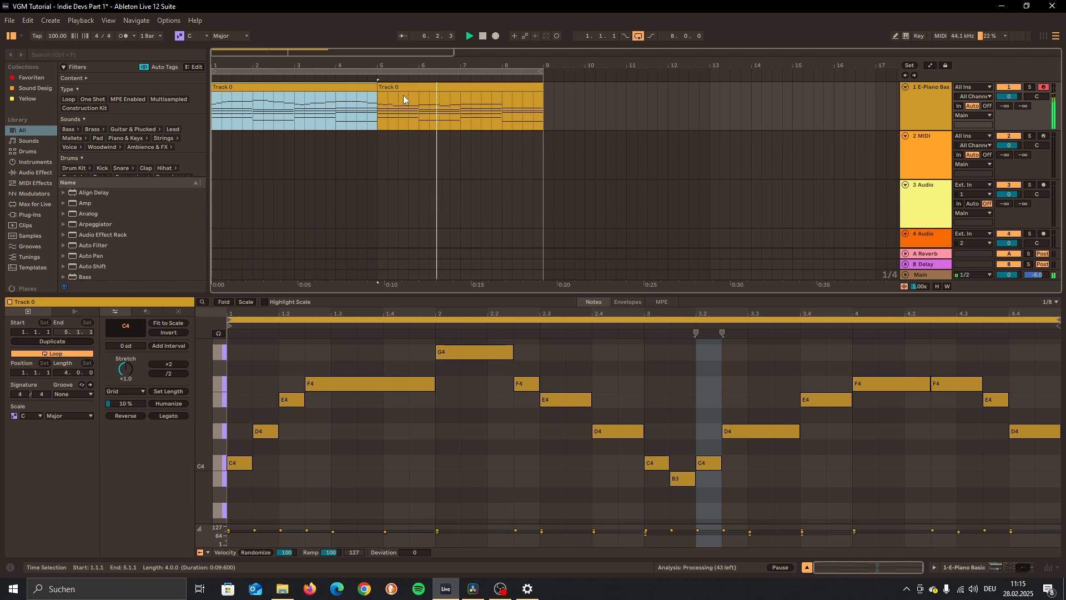
pyautogui.click(435, 90)
pyautogui.press('space')
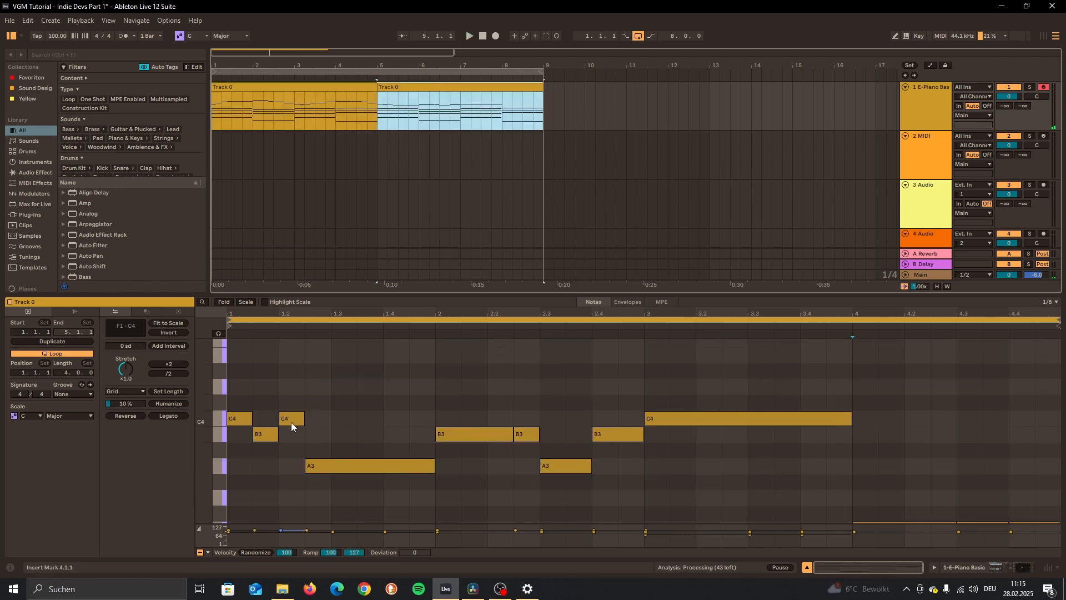
# Step: Lower the duplicated clip's third melody note to A3 and its long fourth note to G3, and play the transition from 4.3.1
pyautogui.moveTo(291, 423); pyautogui.dragTo(337, 498)
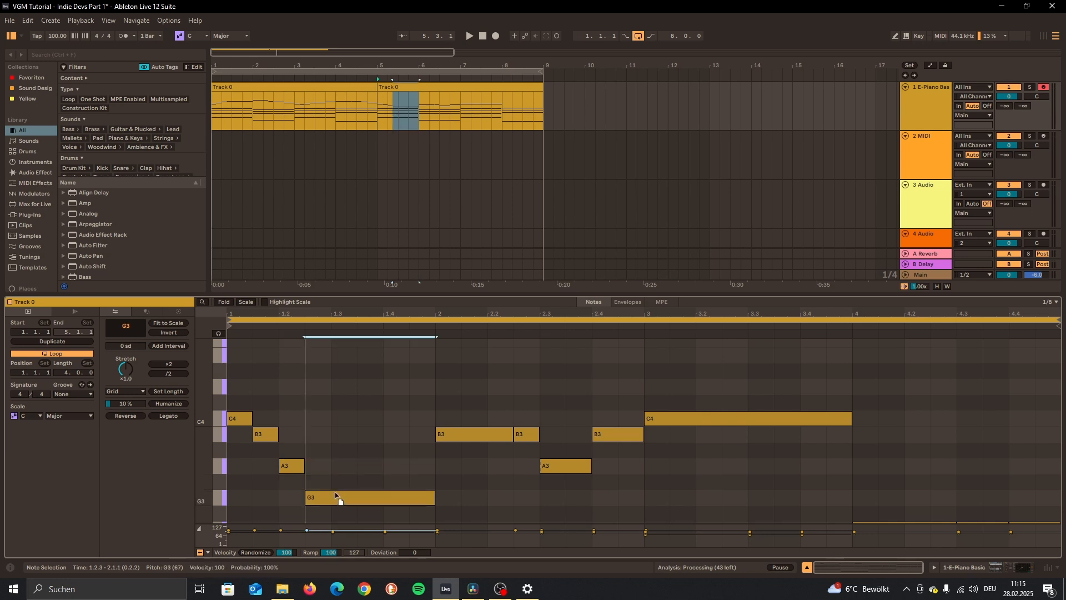
pyautogui.click(356, 107)
pyautogui.press('space')
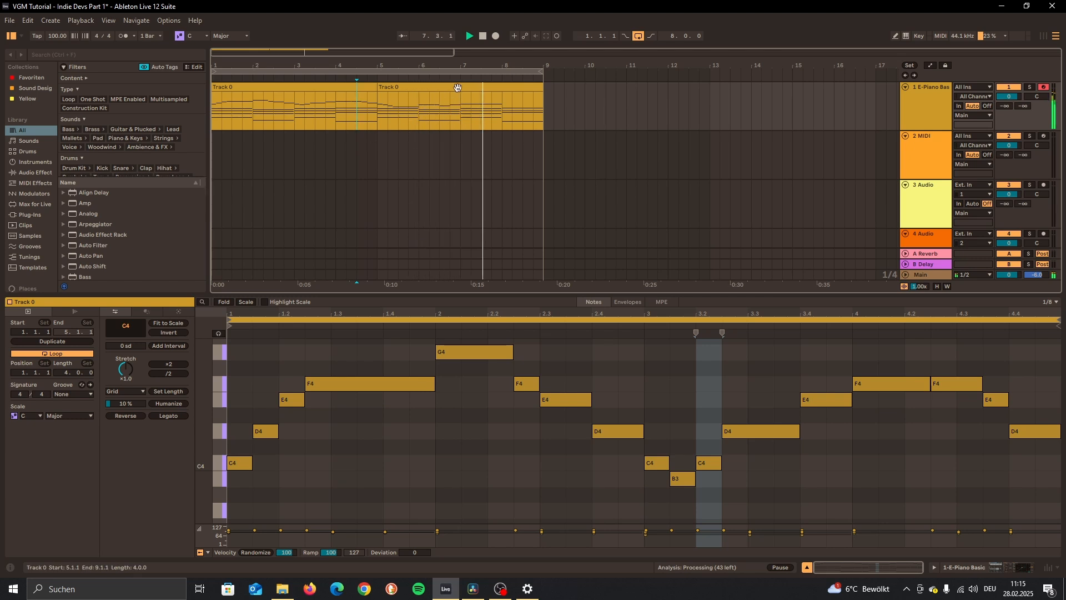
# Step: Play both clips from bar 1 to hear the original melody lead into the varied one
pyautogui.click(274, 86)
pyautogui.press('space')
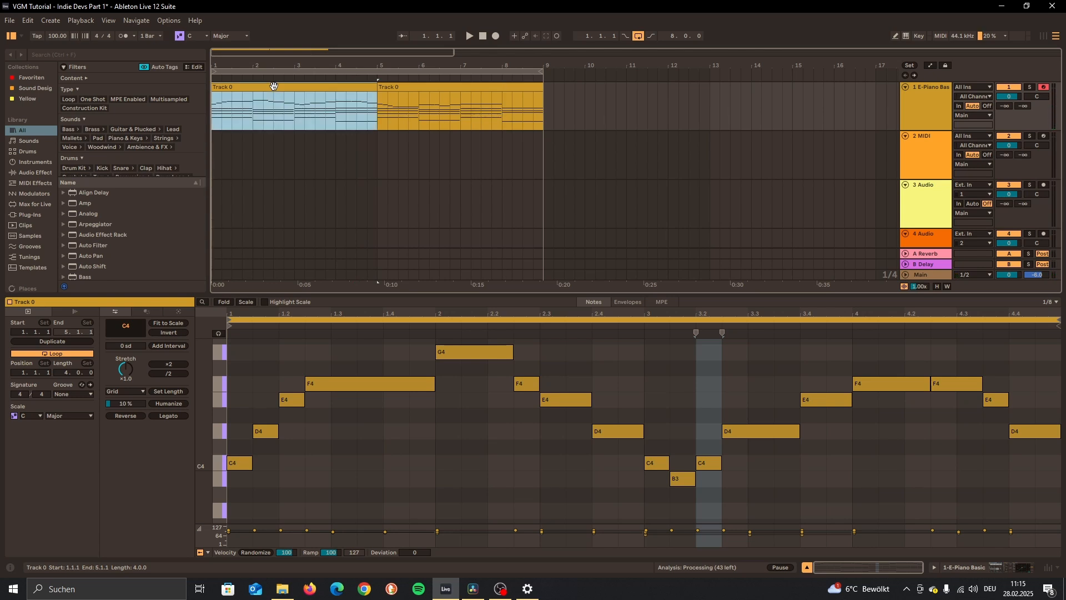
pyautogui.press('space')
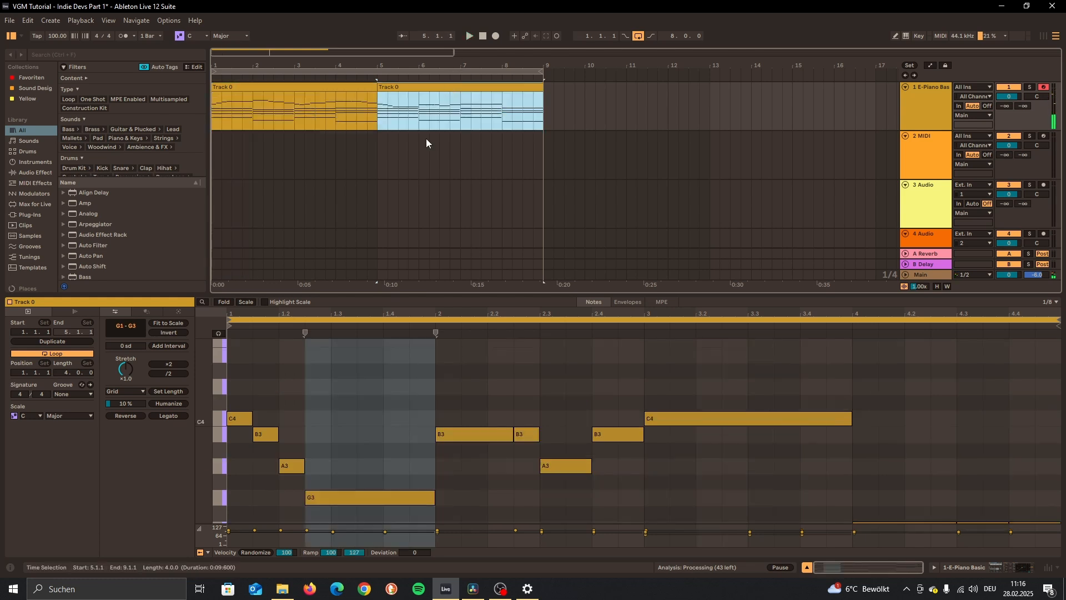
# Step: Reshape the duplicated clip's second-bar melody into a rising line of G3, A3, B3 and D4
pyautogui.click(425, 127)
pyautogui.scroll(-2, 300, 398)
pyautogui.scroll(-1, 471, 398)
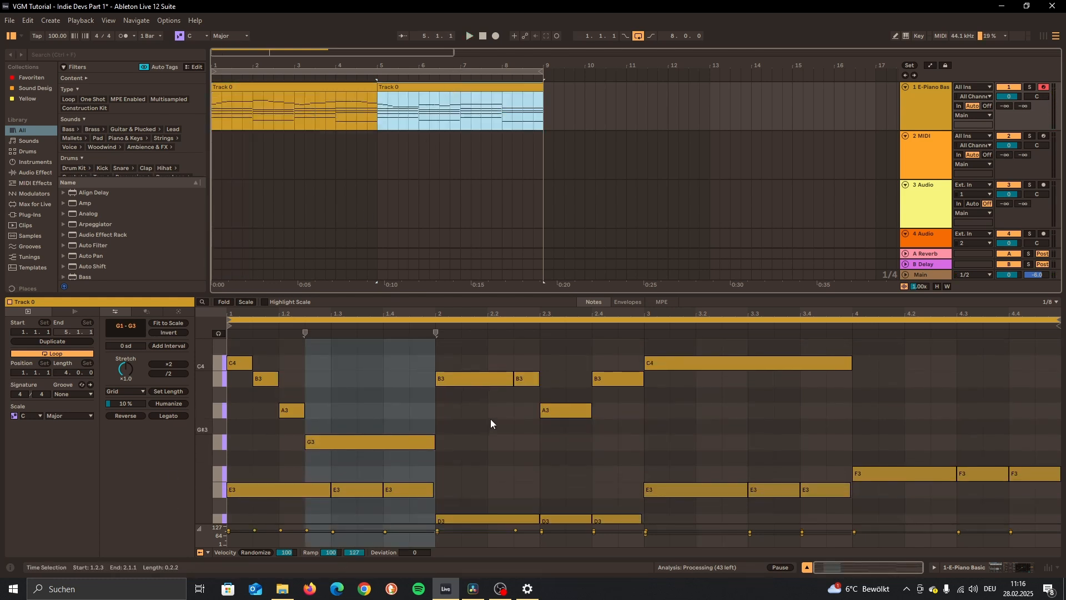
pyautogui.scroll(1, 319, 381)
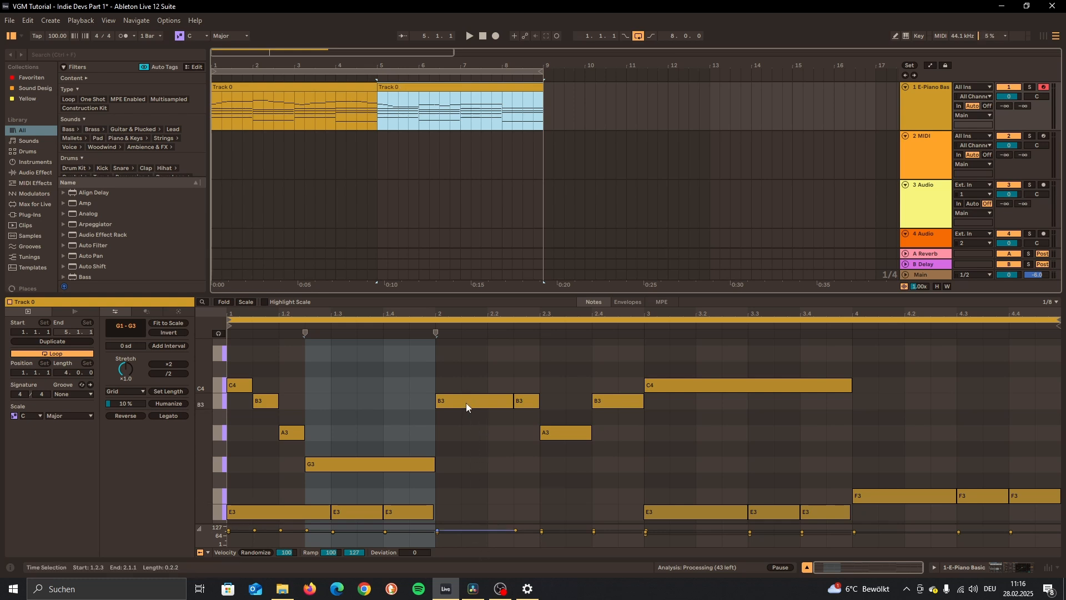
pyautogui.moveTo(466, 402); pyautogui.dragTo(466, 462)
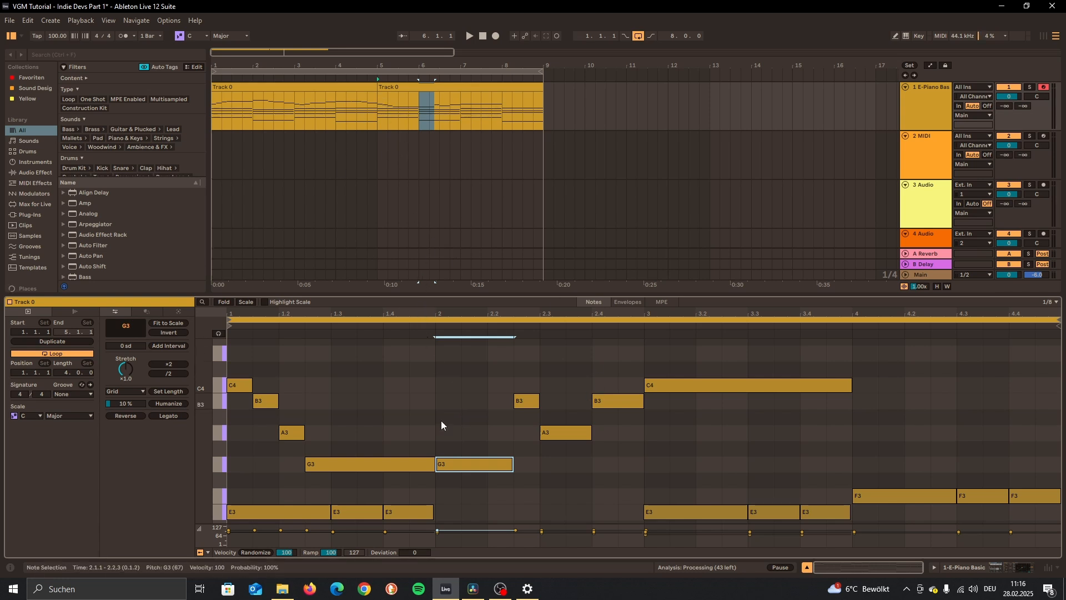
pyautogui.moveTo(454, 464)
pyautogui.mouseDown()
pyautogui.moveTo(457, 439)
pyautogui.moveTo(457, 467)
pyautogui.mouseUp()
pyautogui.moveTo(527, 410); pyautogui.dragTo(615, 353)
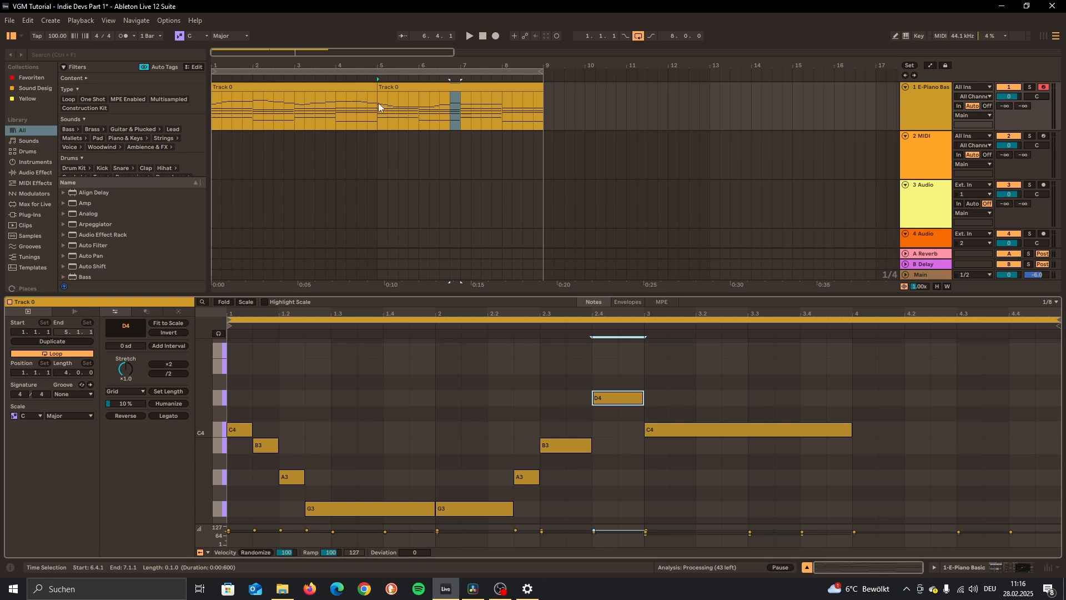
# Step: Play from 4.3.1 and through the duplicated clip to check the rising second-bar melody
pyautogui.scroll(-2, 545, 469)
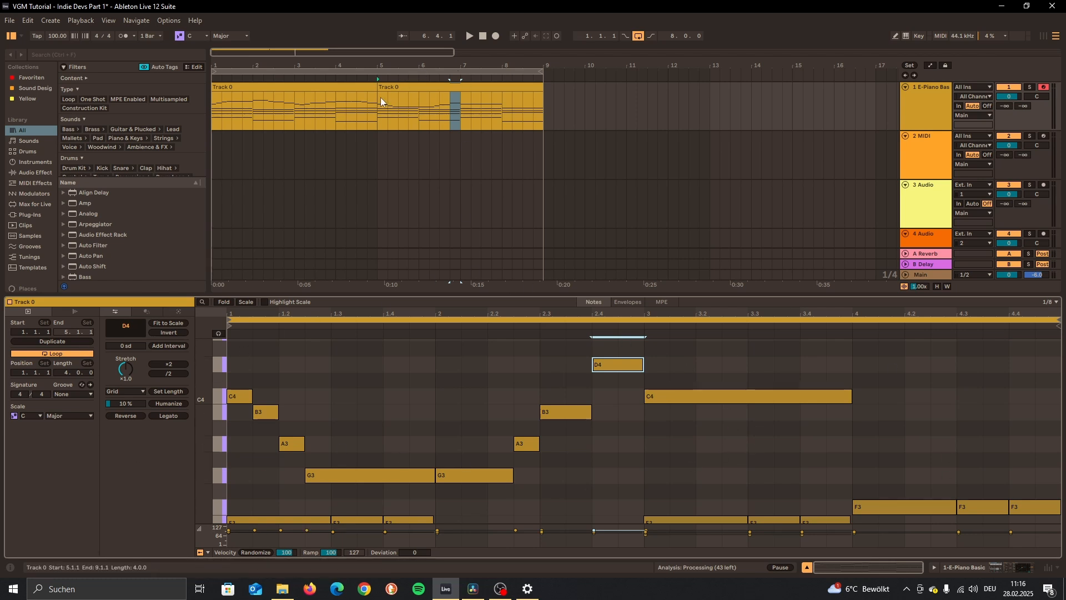
pyautogui.click(378, 115)
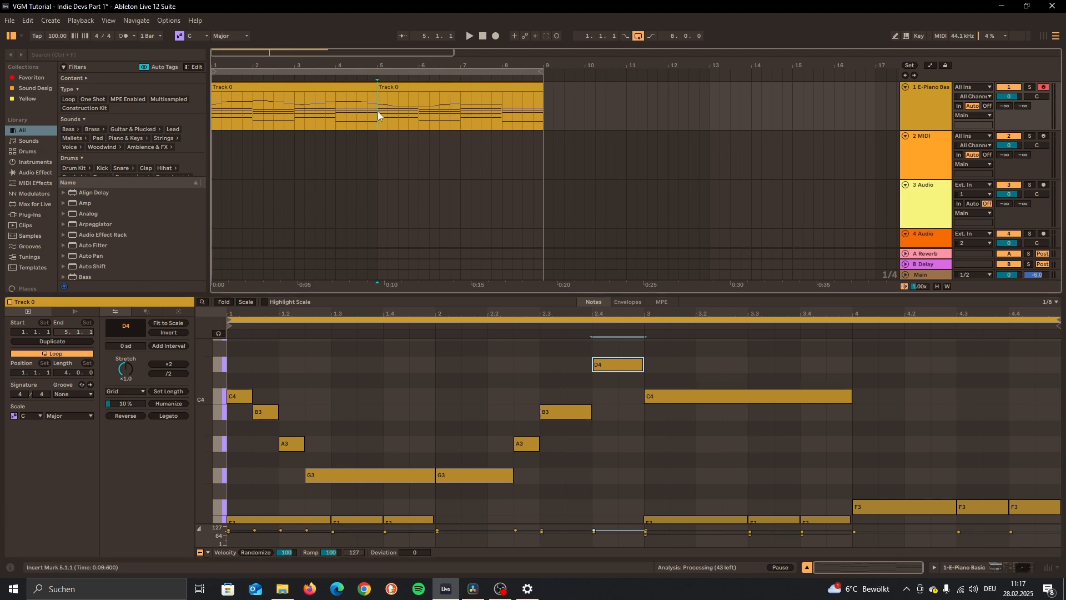
pyautogui.click(356, 109)
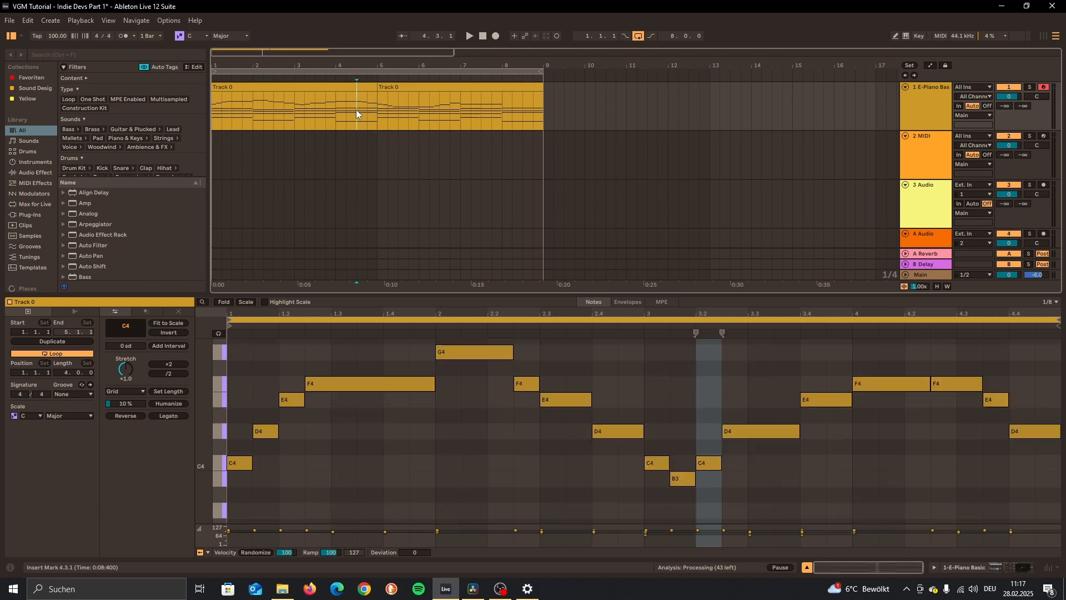
pyautogui.press('space')
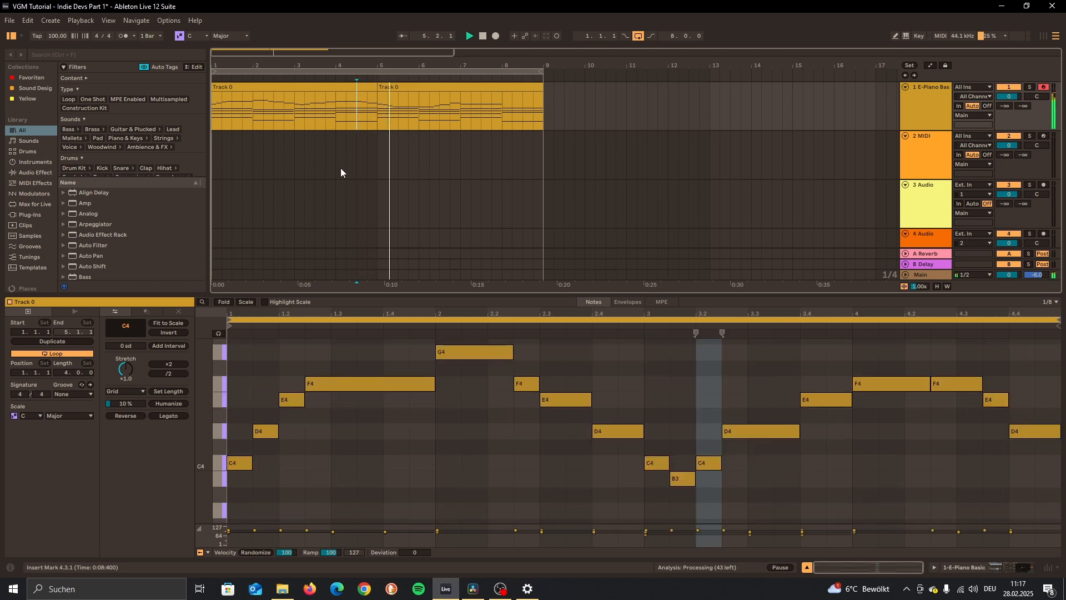
pyautogui.click(402, 86)
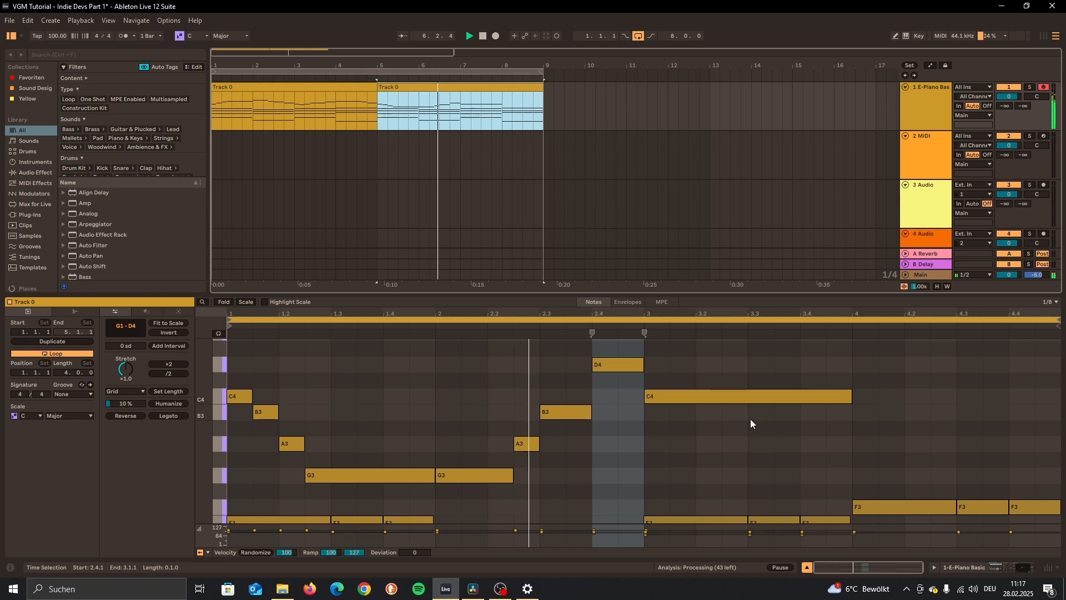
pyautogui.click(482, 36)
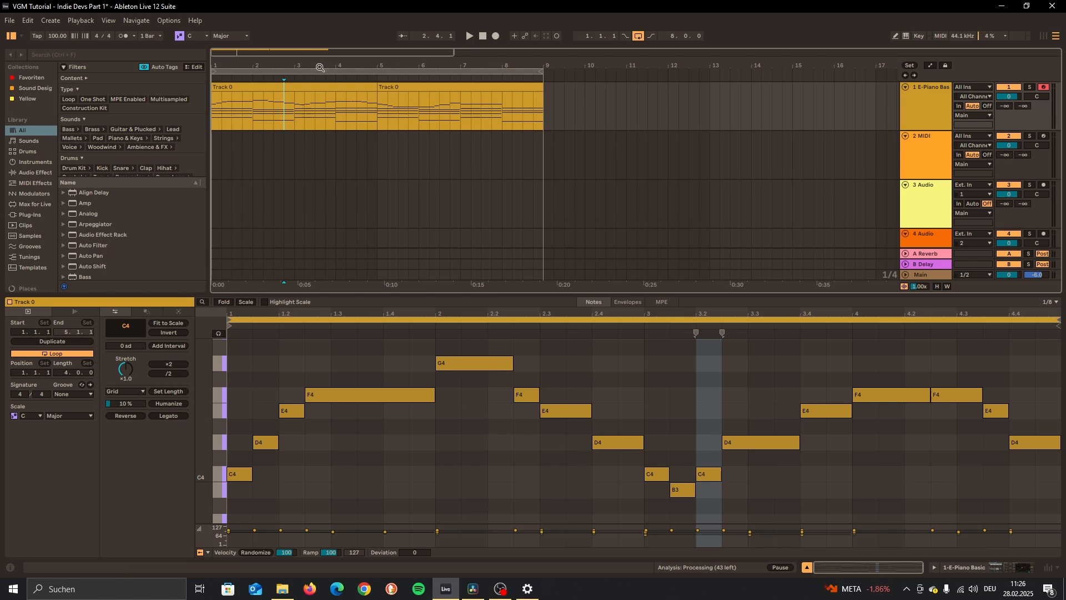
# Step: Compare the melody contours and opening notes of the original and duplicated Track 0 clips
pyautogui.click(268, 84)
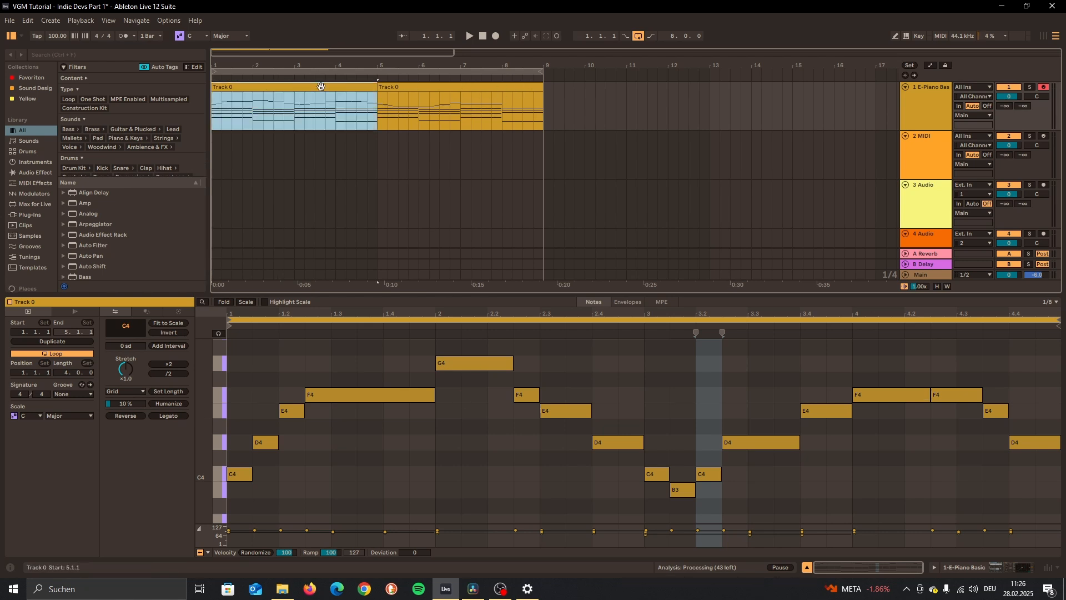
pyautogui.click(398, 87)
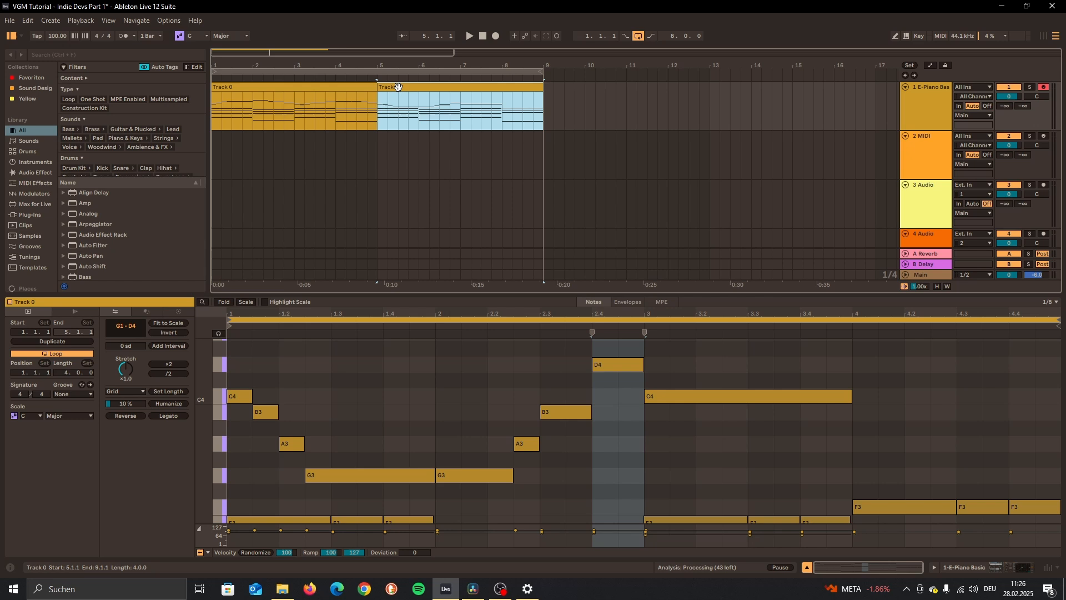
pyautogui.click(326, 88)
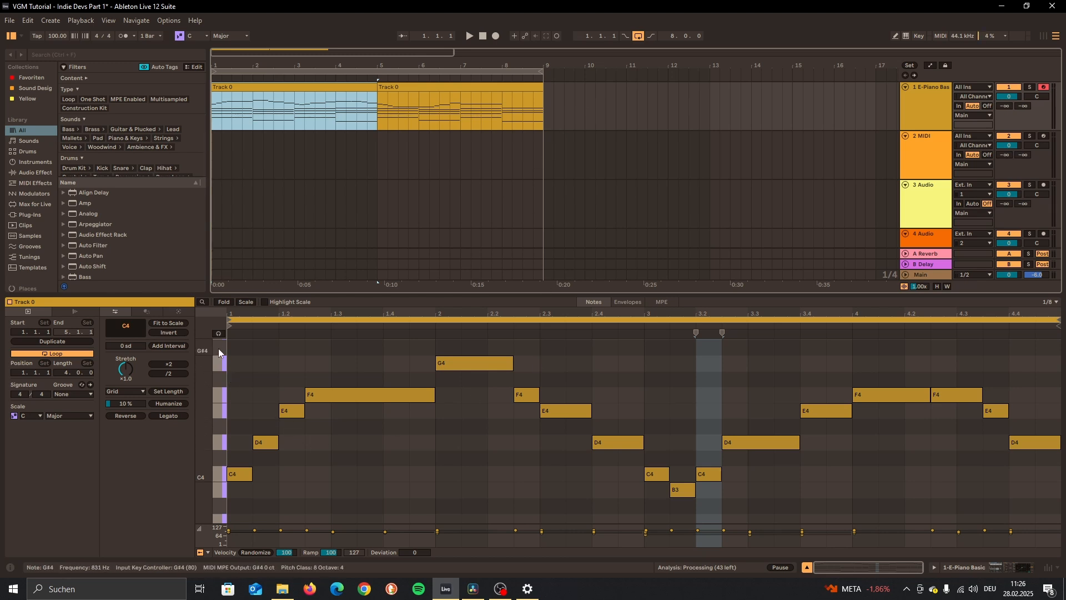
pyautogui.scroll(2, 222, 372)
pyautogui.scroll(-2, 223, 372)
pyautogui.scroll(1, 298, 423)
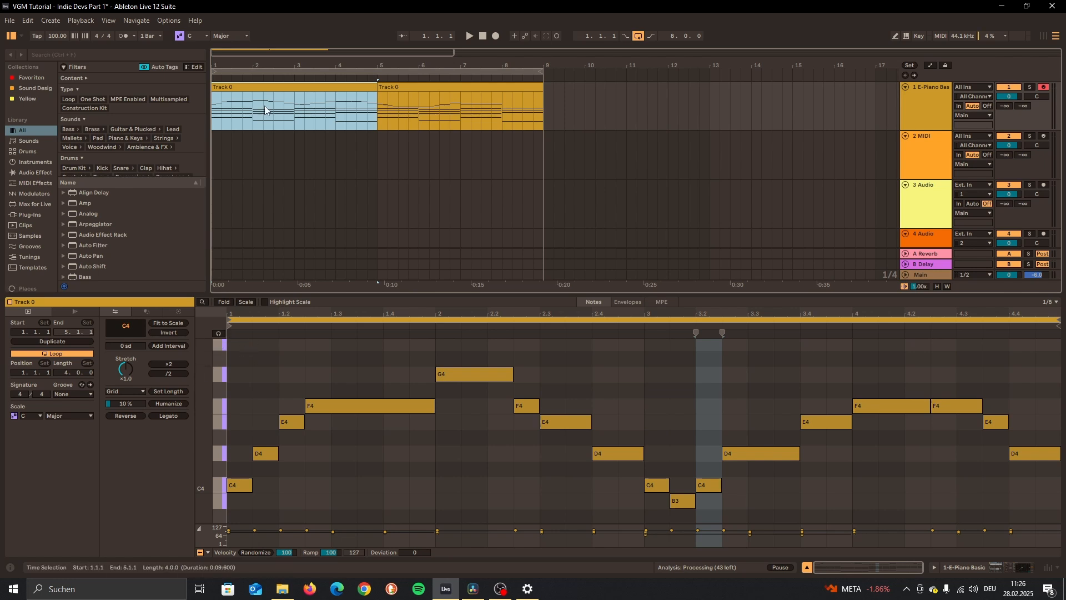
pyautogui.click(414, 89)
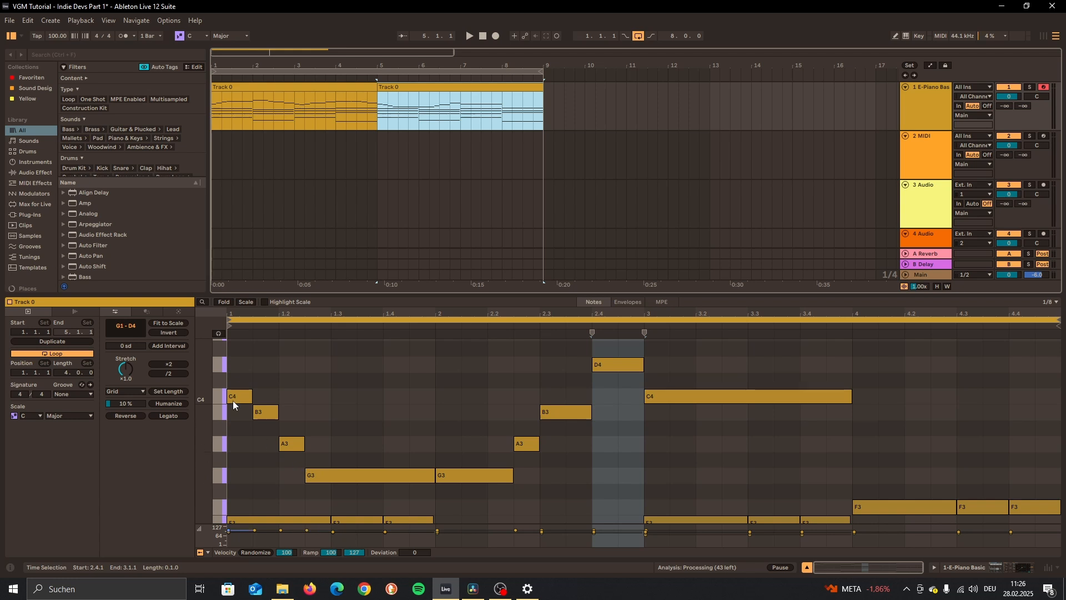
pyautogui.click(376, 108)
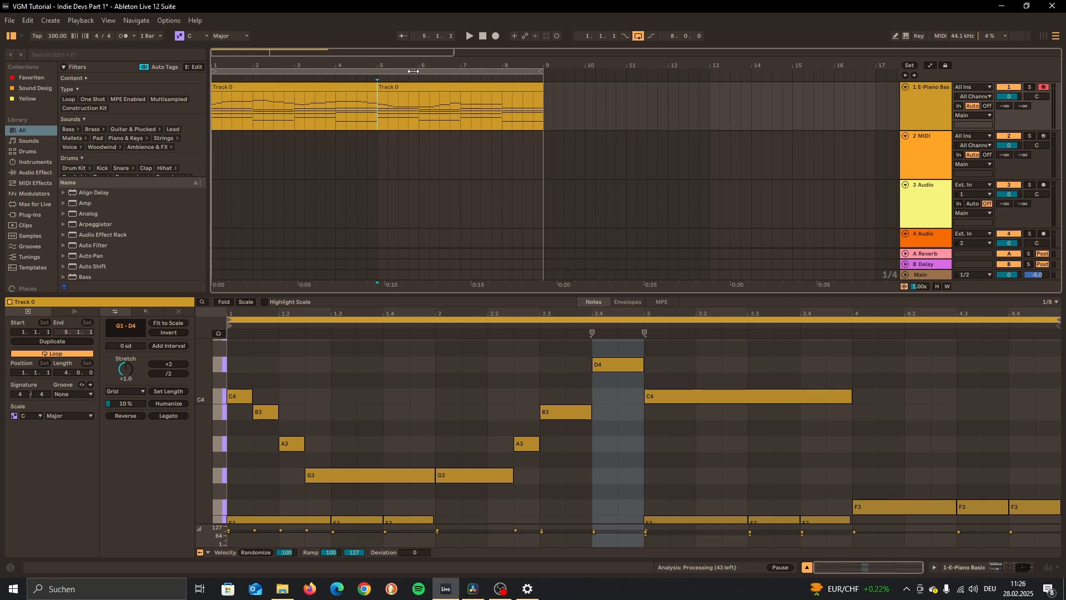
pyautogui.moveTo(458, 475)
pyautogui.mouseDown()
pyautogui.moveTo(459, 419)
pyautogui.moveTo(457, 471)
pyautogui.mouseUp()
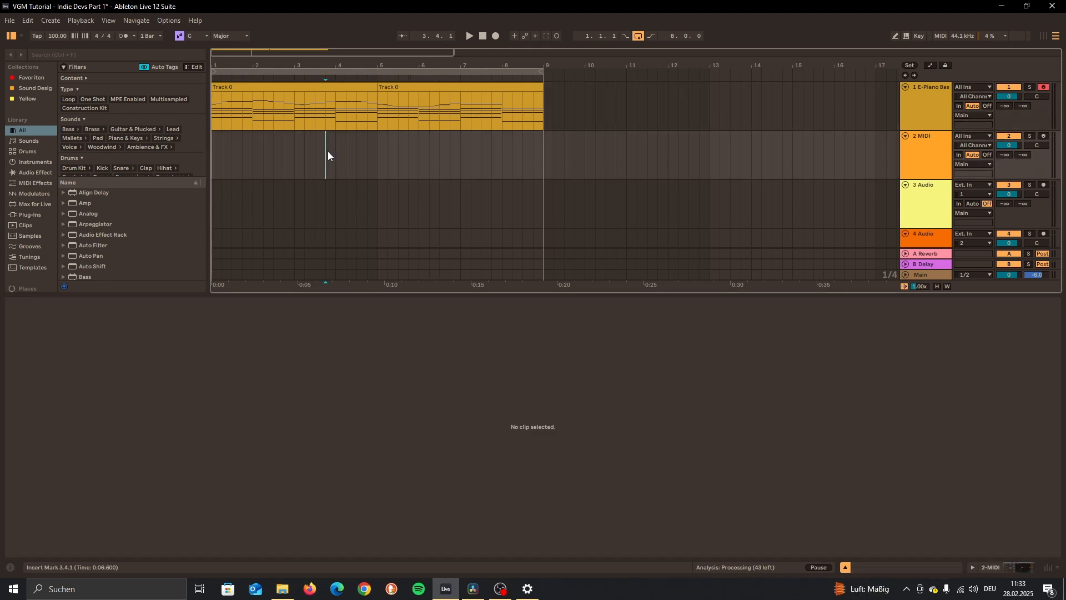
# Step: Try a large melodic leap in the original clip by raising the third note to C5 and the long fourth note to D5, and play it
pyautogui.click(308, 111)
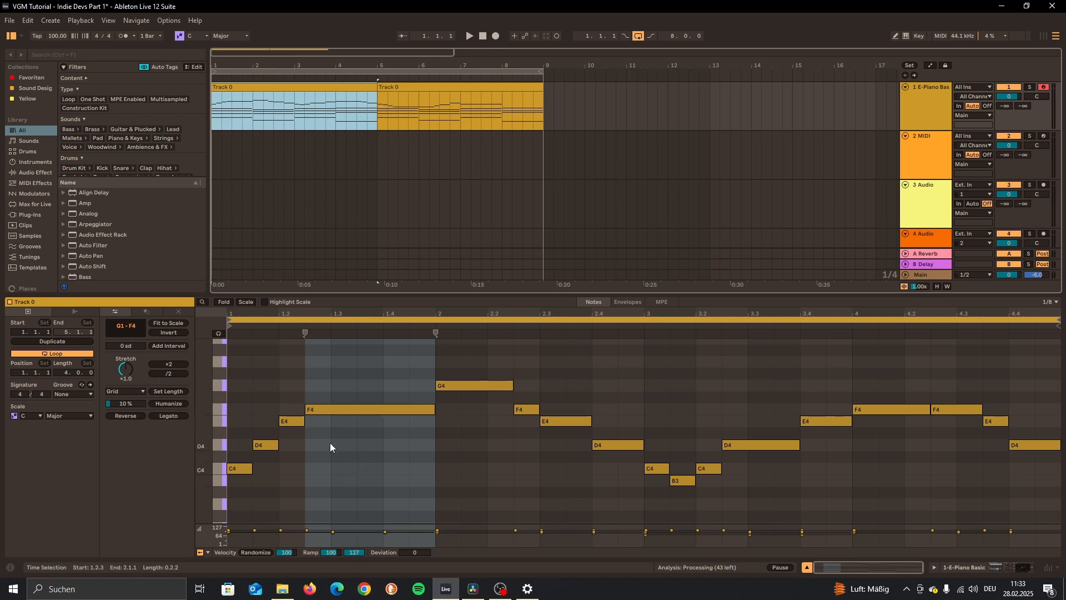
pyautogui.scroll(2, 330, 442)
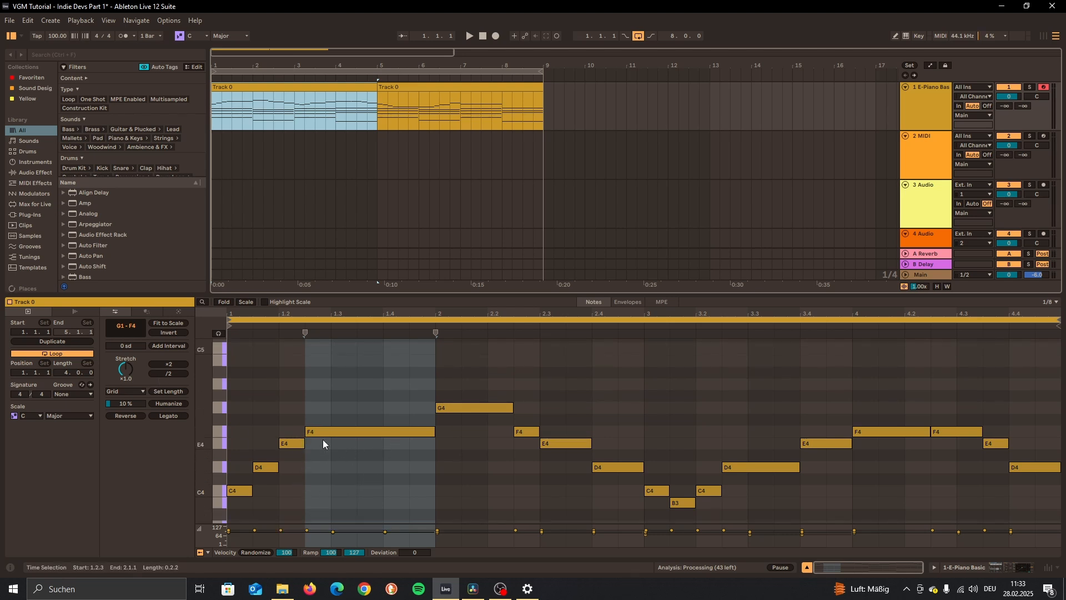
pyautogui.scroll(5, 312, 477)
pyautogui.scroll(-3, 298, 478)
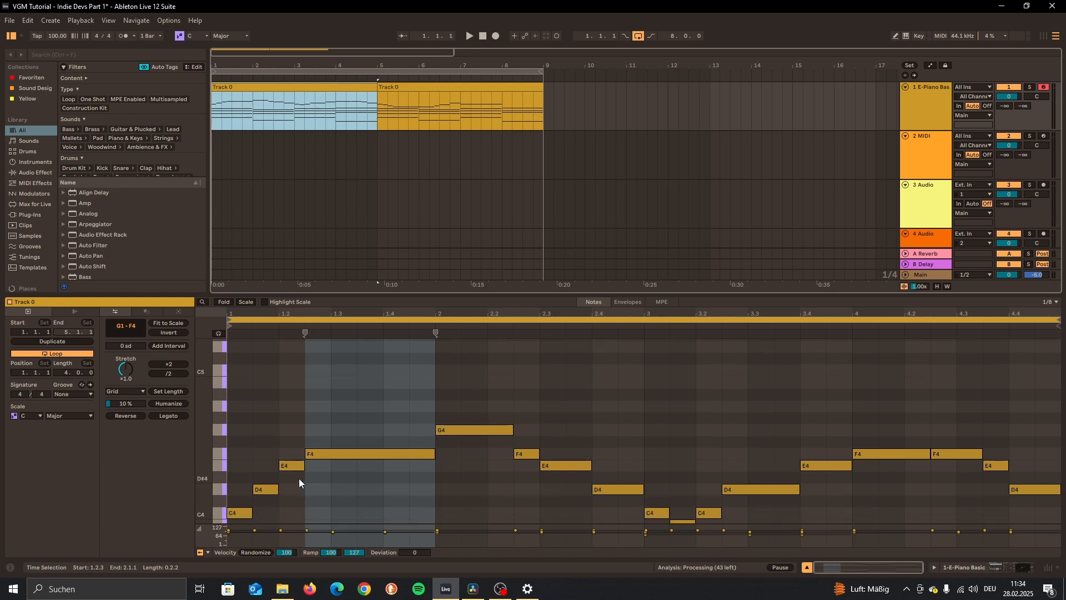
pyautogui.moveTo(291, 465); pyautogui.dragTo(284, 374)
pyautogui.moveTo(352, 454); pyautogui.dragTo(328, 343)
pyautogui.scroll(5, 311, 471)
pyautogui.scroll(-3, 311, 470)
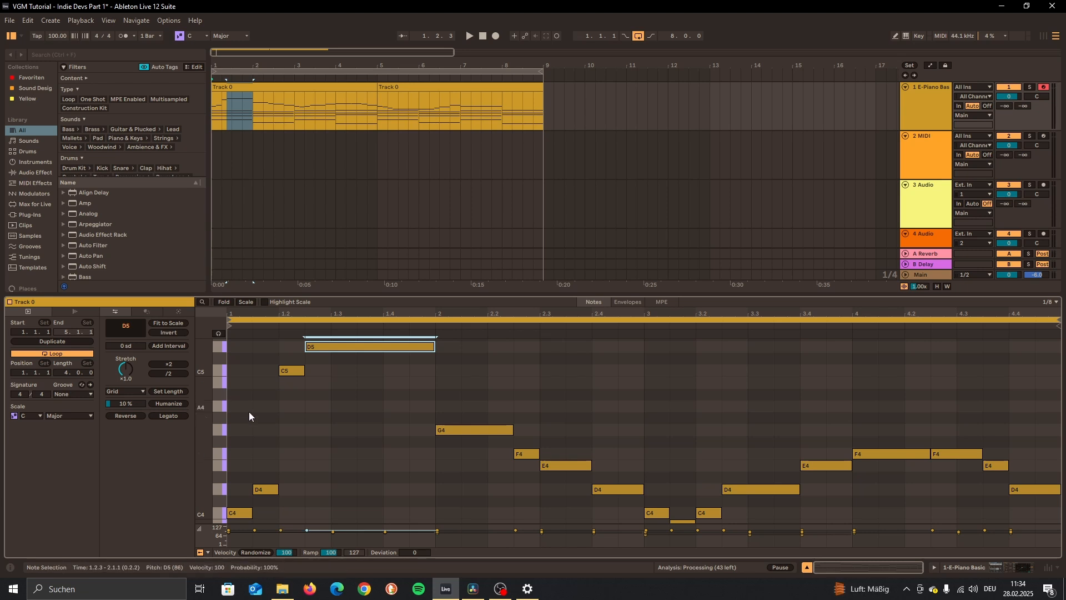
pyautogui.click(229, 85)
pyautogui.press('space')
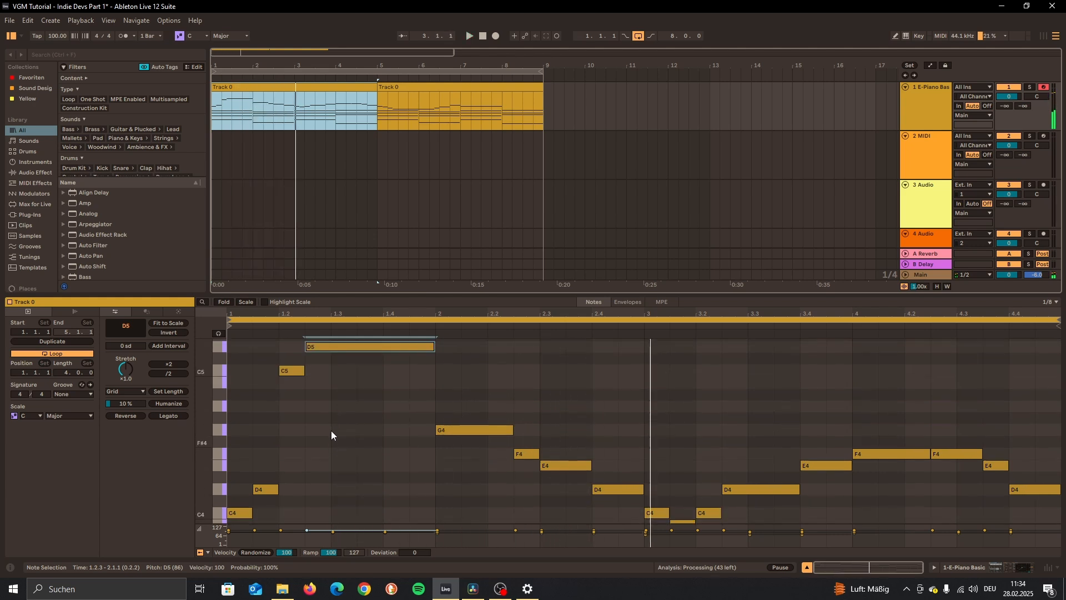
# Step: Return the original clip's third note to E4 and its long fourth note to F4
pyautogui.moveTo(292, 370); pyautogui.dragTo(293, 467)
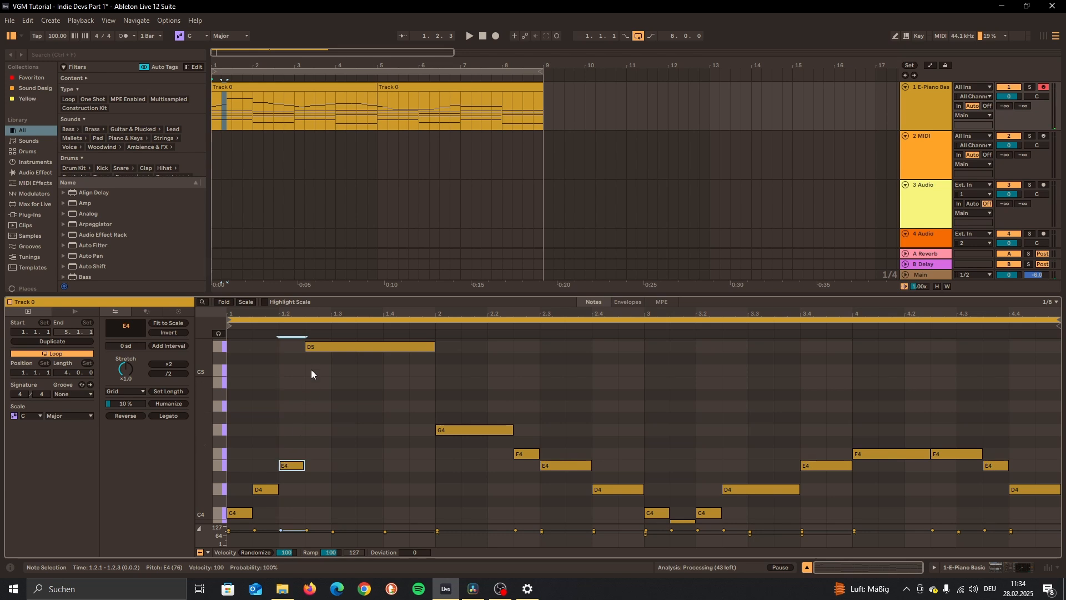
pyautogui.moveTo(327, 347); pyautogui.dragTo(327, 454)
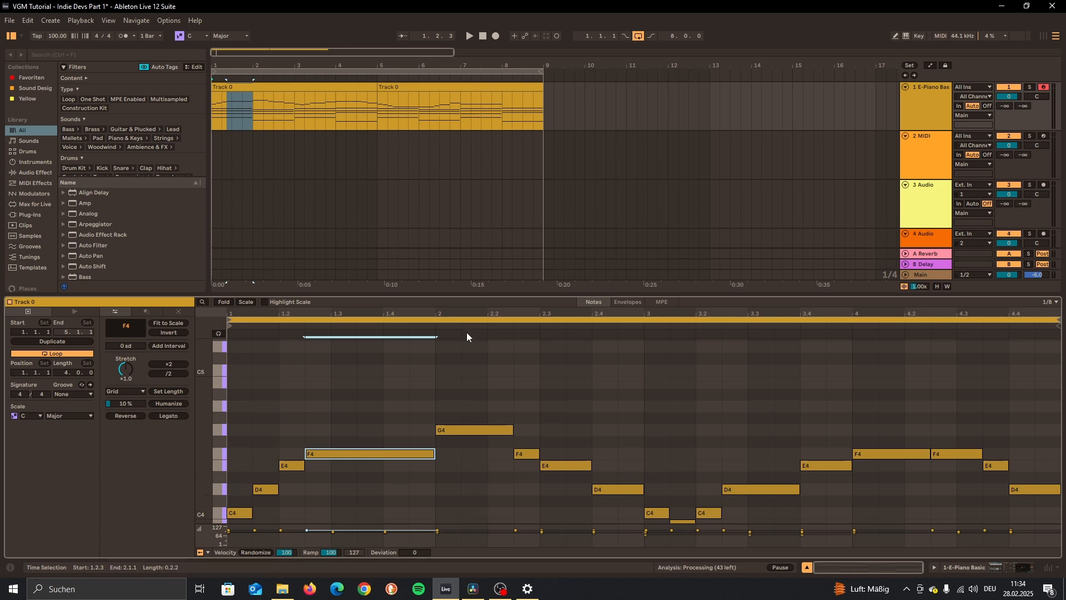
pyautogui.scroll(-3, 353, 463)
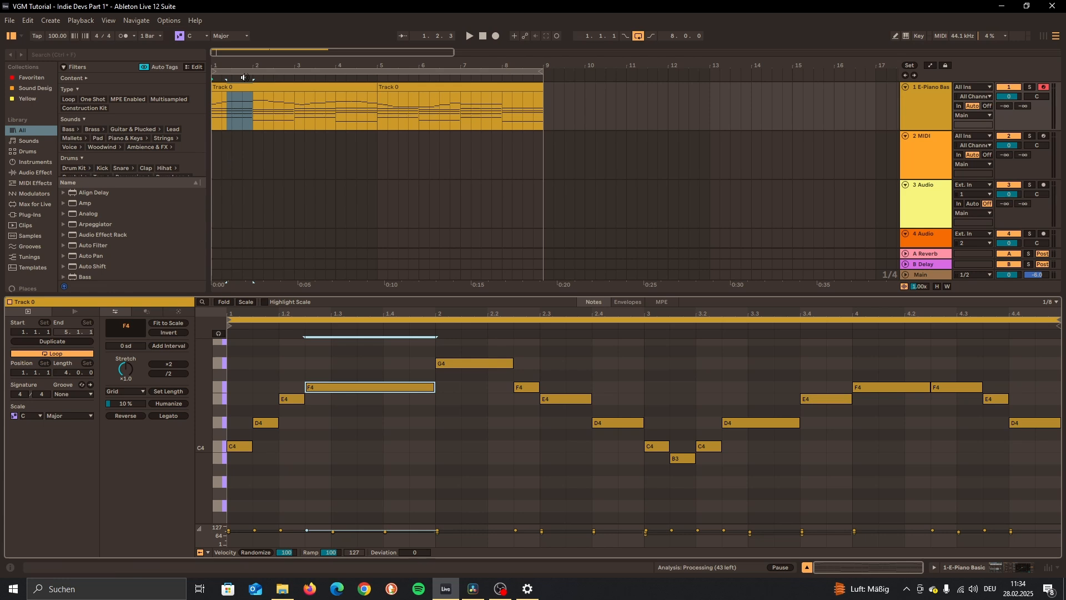
pyautogui.click(244, 89)
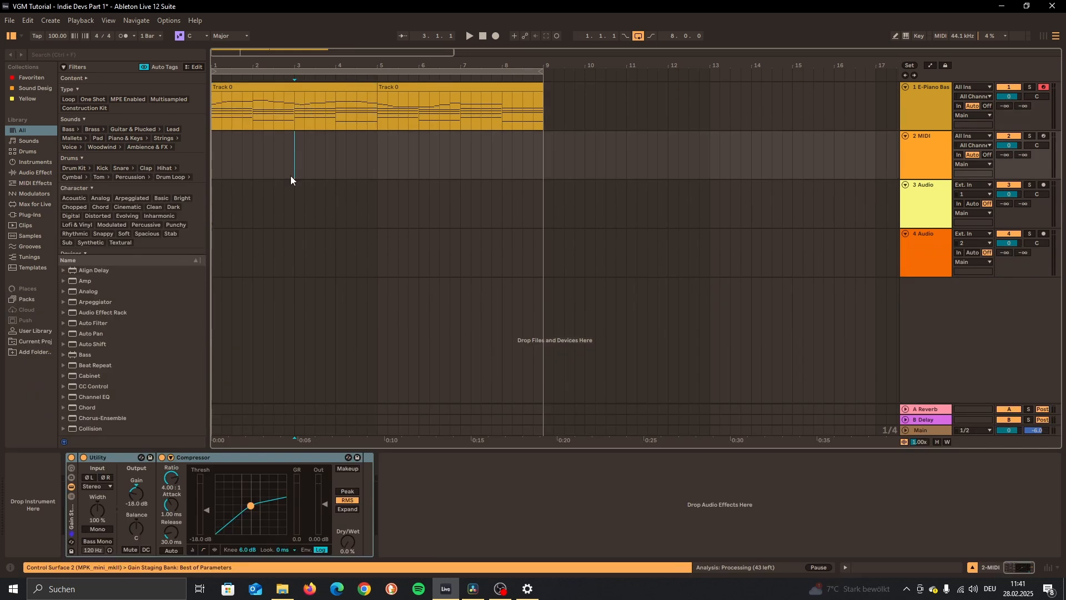
# Step: Play the arrangement from the start of the original Track 0 clip through the duplicated clip to compare both melodies
pyautogui.click(346, 70)
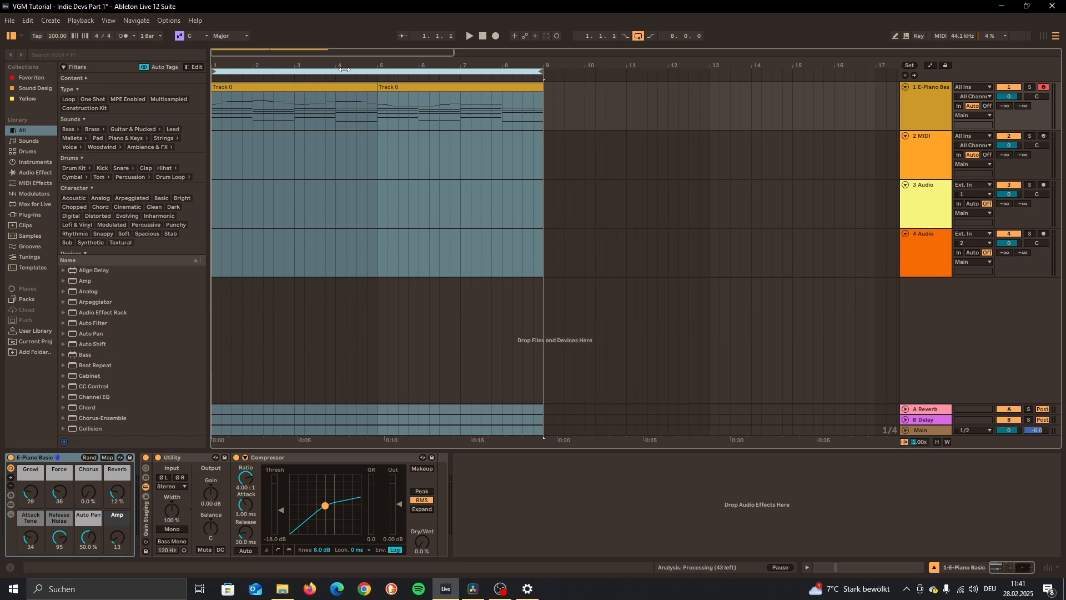
pyautogui.click(295, 168)
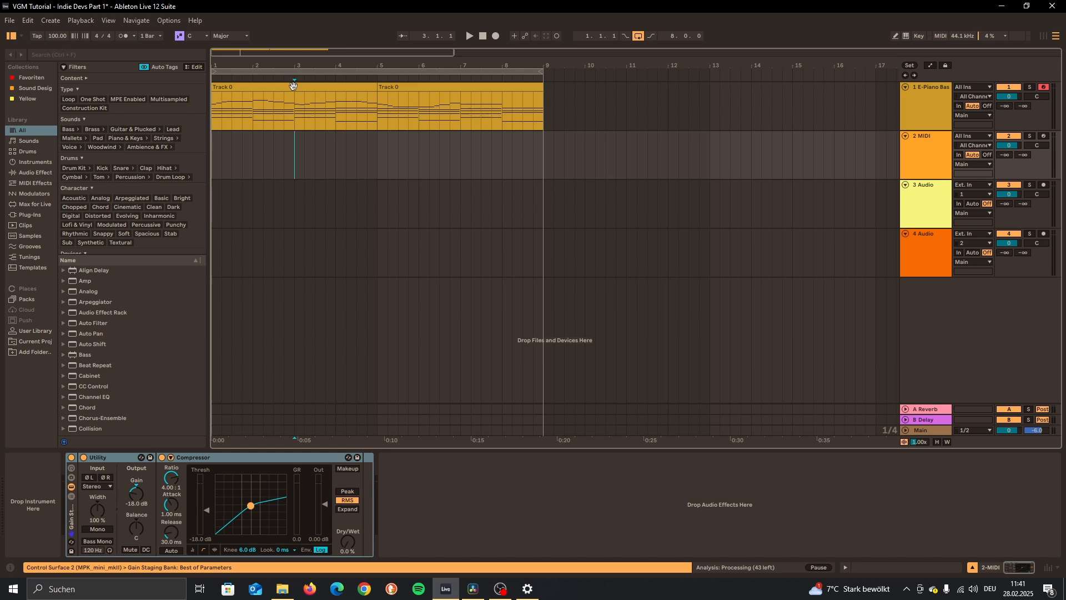
pyautogui.click(231, 85)
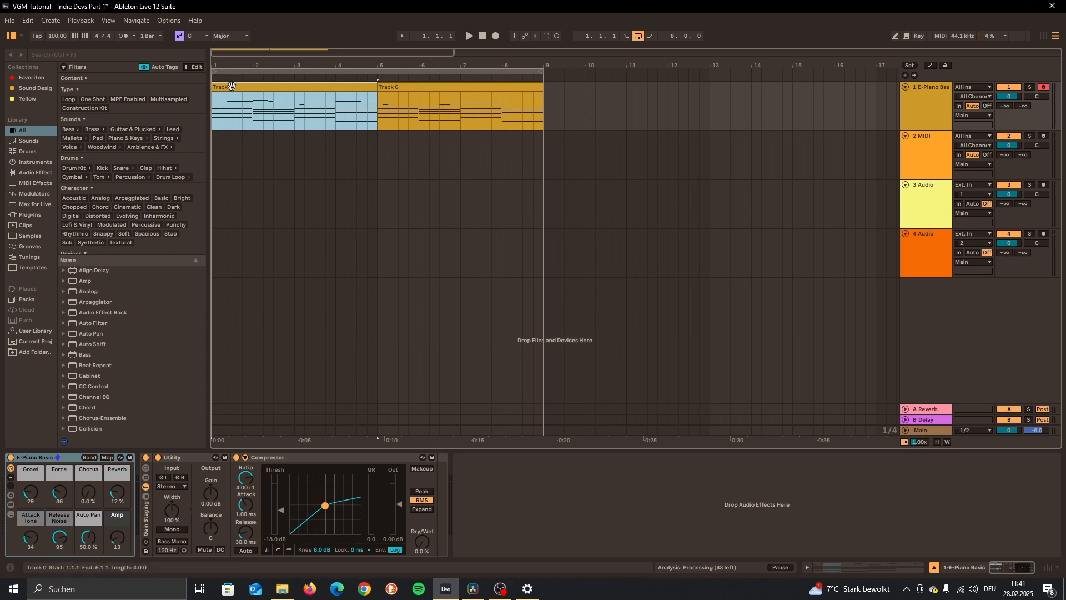
pyautogui.press('space')
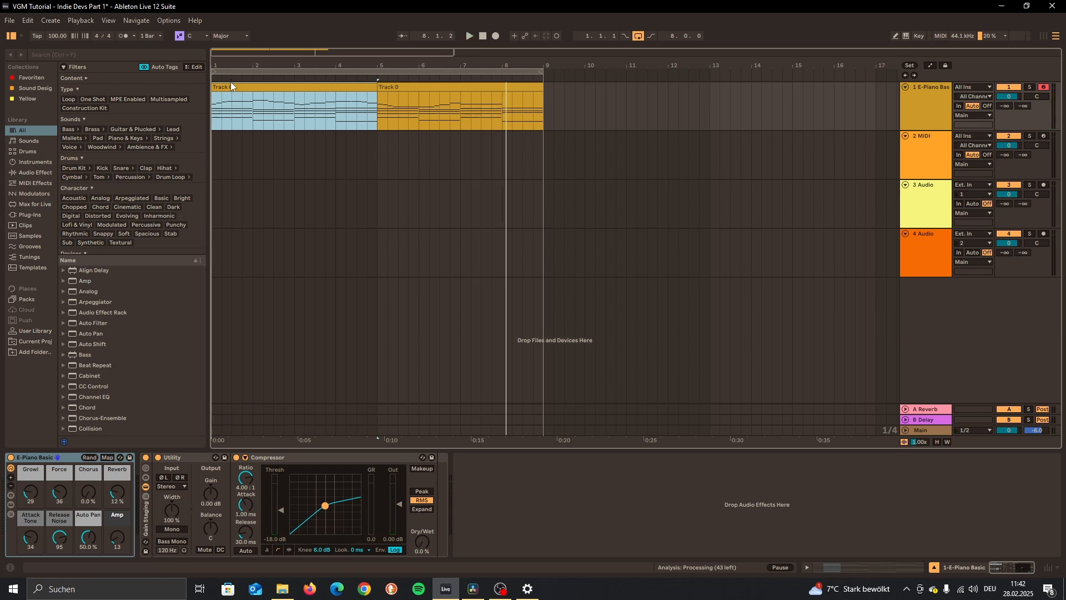
# Step: In the duplicated clip, extend the second-bar A3 to 2.3.3, make the following B3 span 2.3.3 to 2.4.1, and play the clip
pyautogui.click(445, 86)
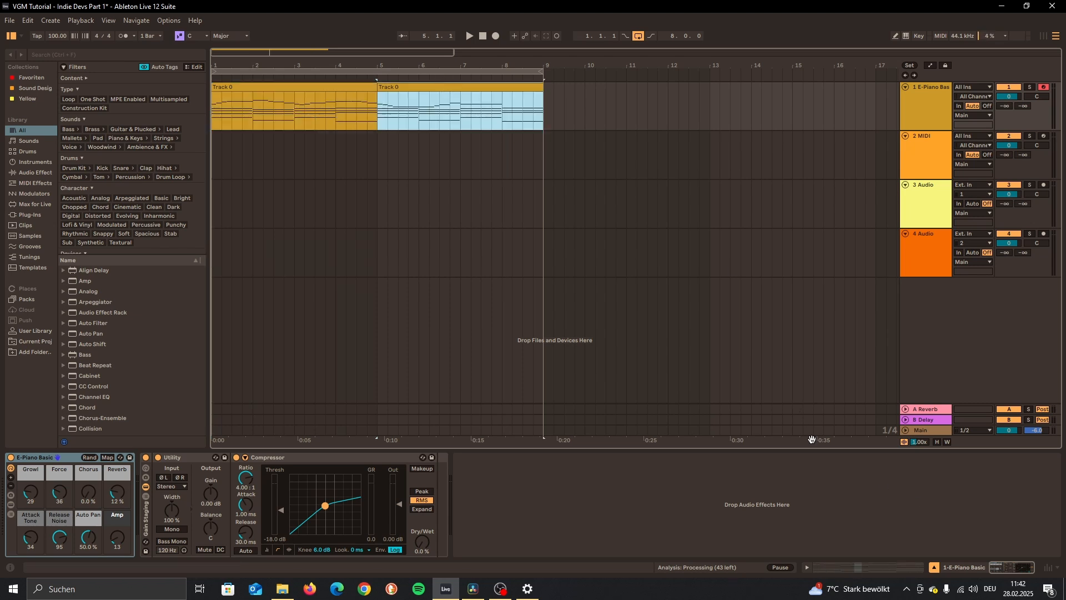
pyautogui.click(864, 566)
pyautogui.click(615, 432)
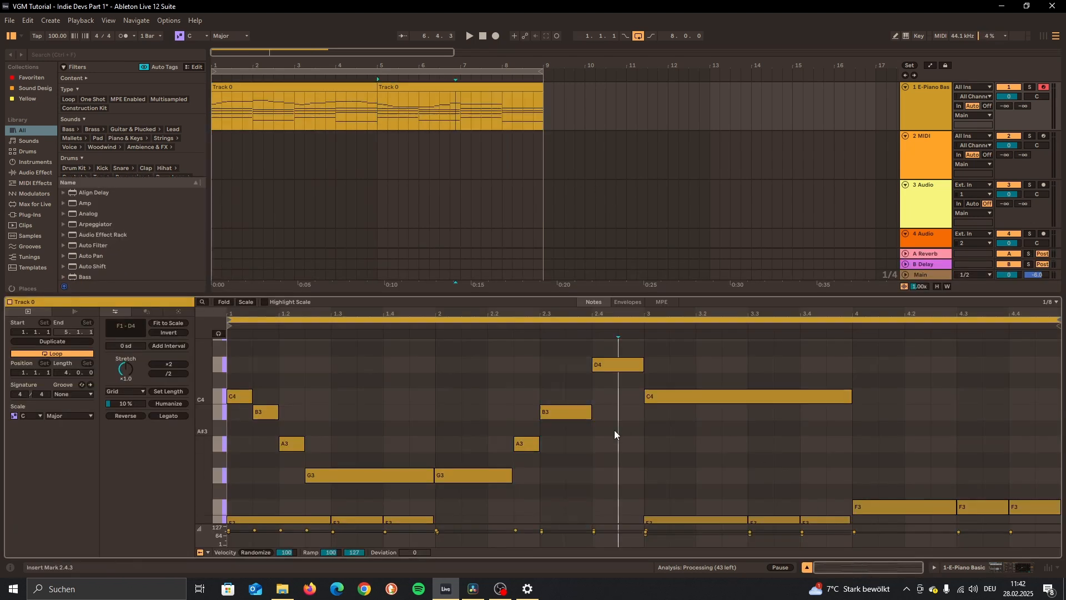
pyautogui.moveTo(539, 441); pyautogui.dragTo(571, 448)
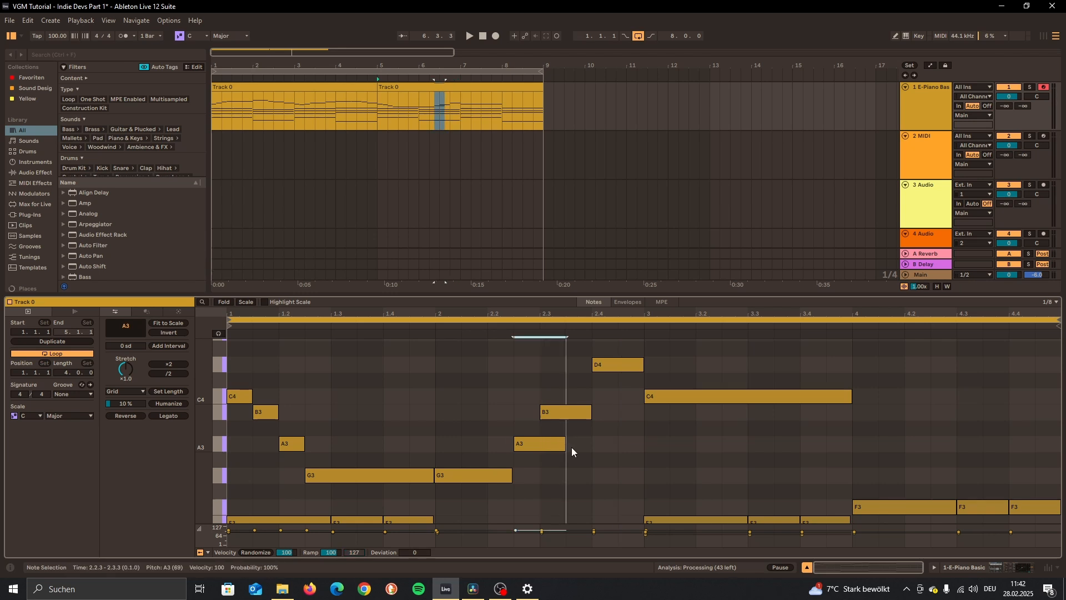
pyautogui.moveTo(556, 412); pyautogui.dragTo(592, 412)
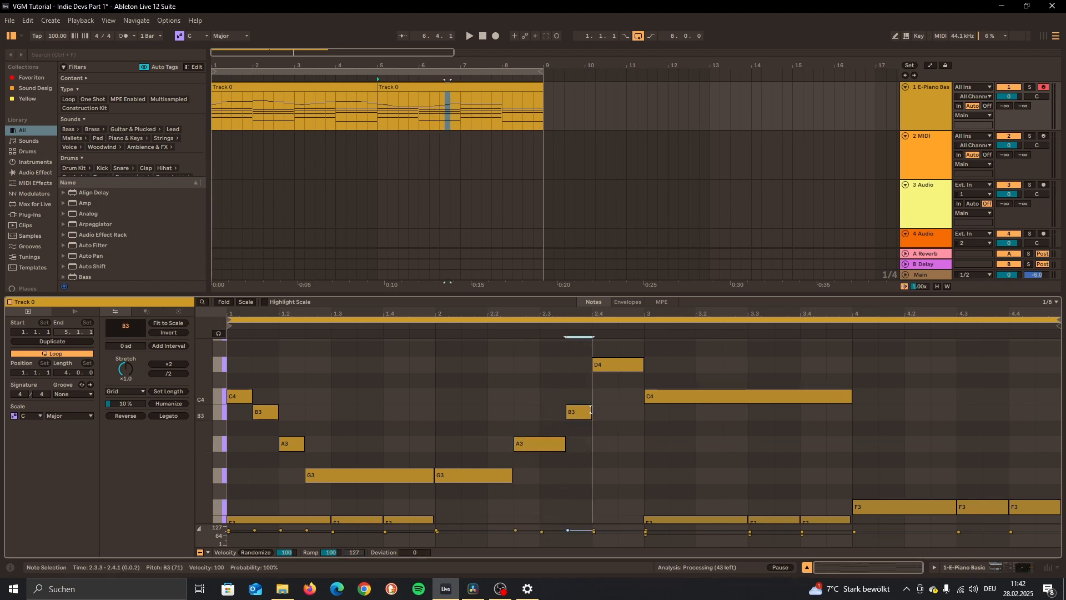
pyautogui.click(377, 107)
pyautogui.press('space')
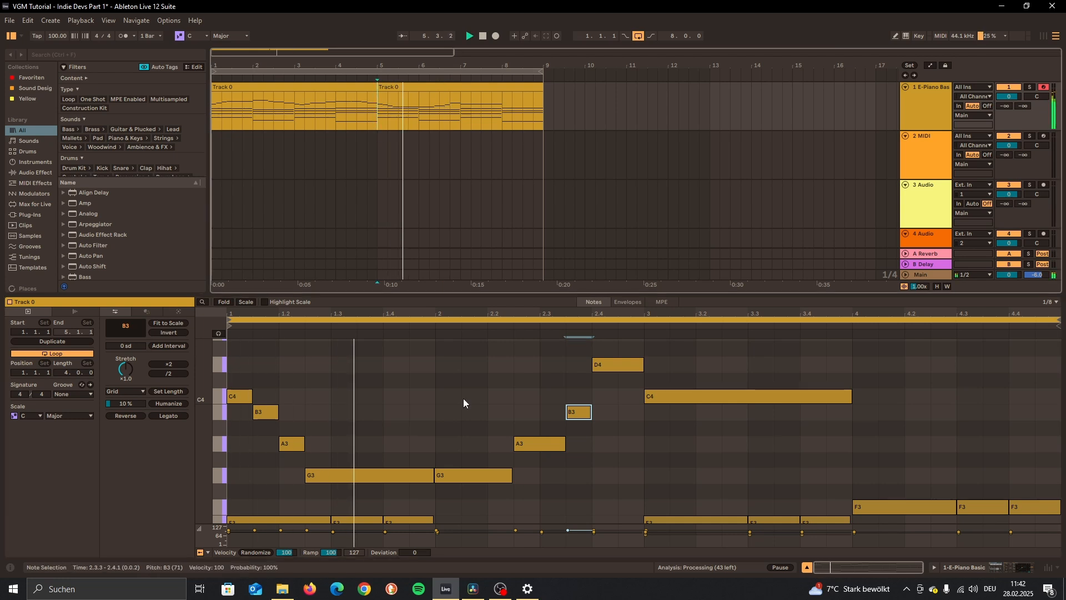